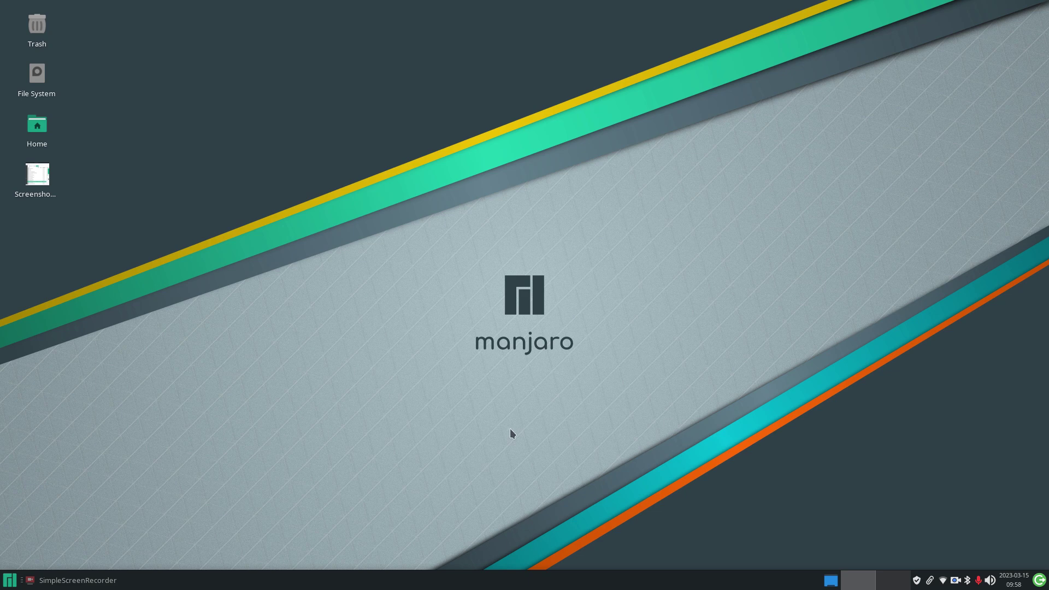
Step: Open Panel Preferences from the panel's context menu and move the window right
{"action": "right_click", "coordinate": [493, 585]}
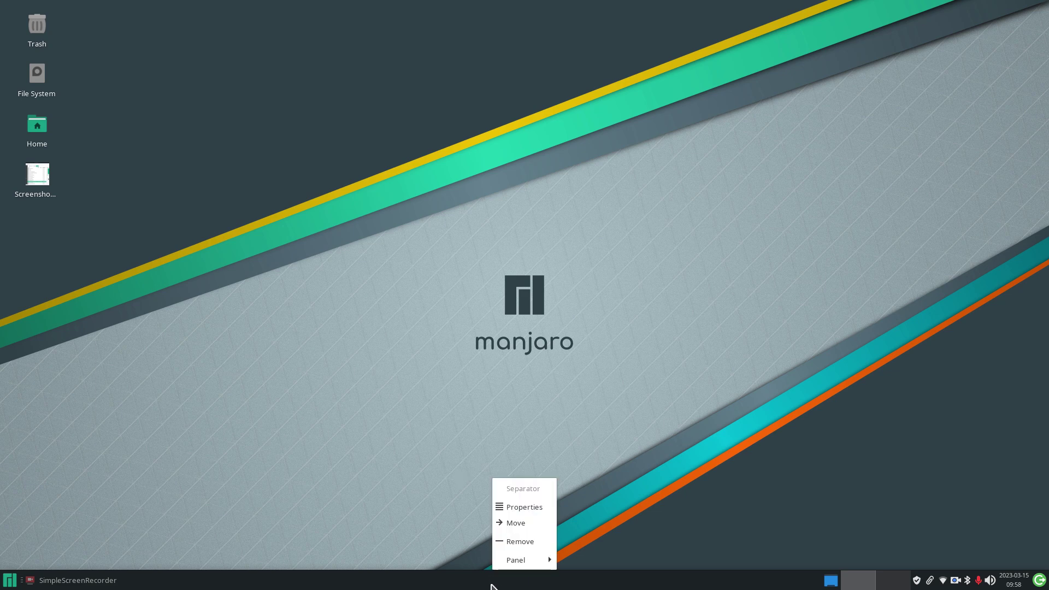
{"action": "mouse_move", "coordinate": [517, 563]}
{"action": "left_click", "coordinate": [608, 506]}
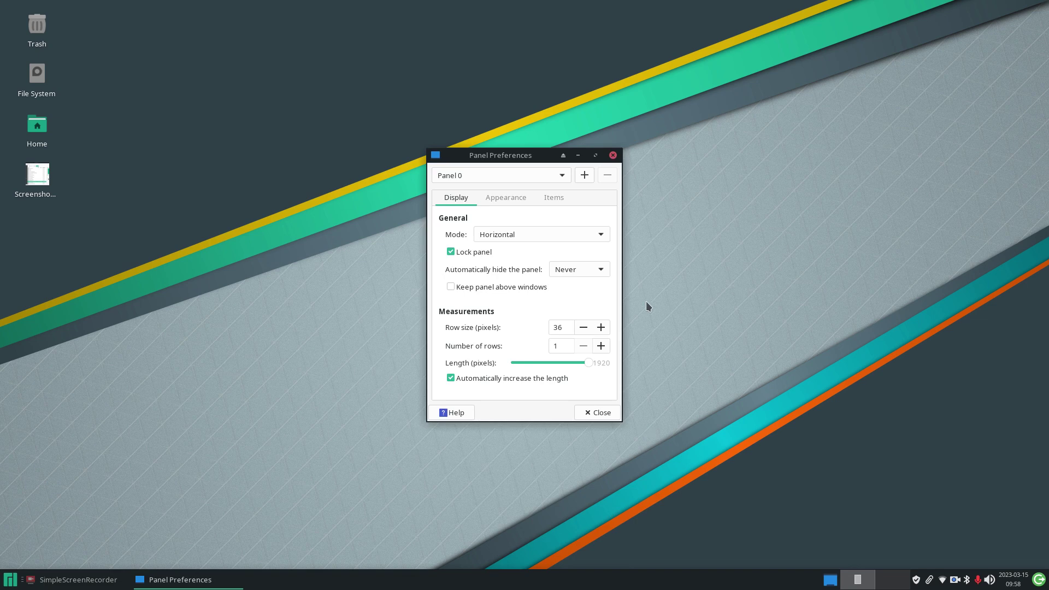
{"action": "left_click_drag", "start_coordinate": [536, 155], "coordinate": [621, 148]}
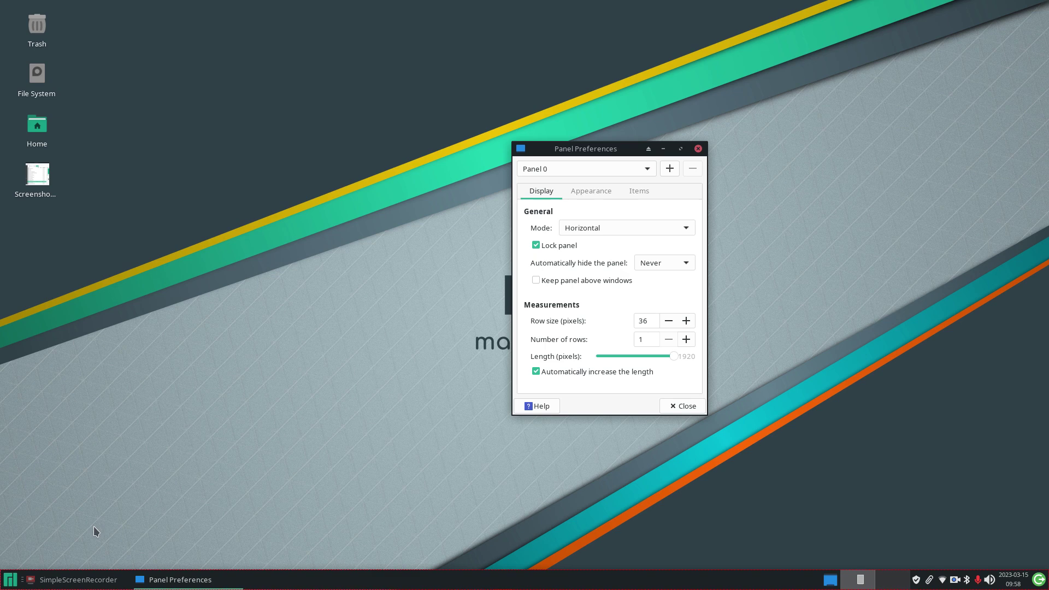
Step: Add a Screenshot launcher to the desktop's upper right via Whisker Menu and launch it
{"action": "left_click", "coordinate": [10, 580]}
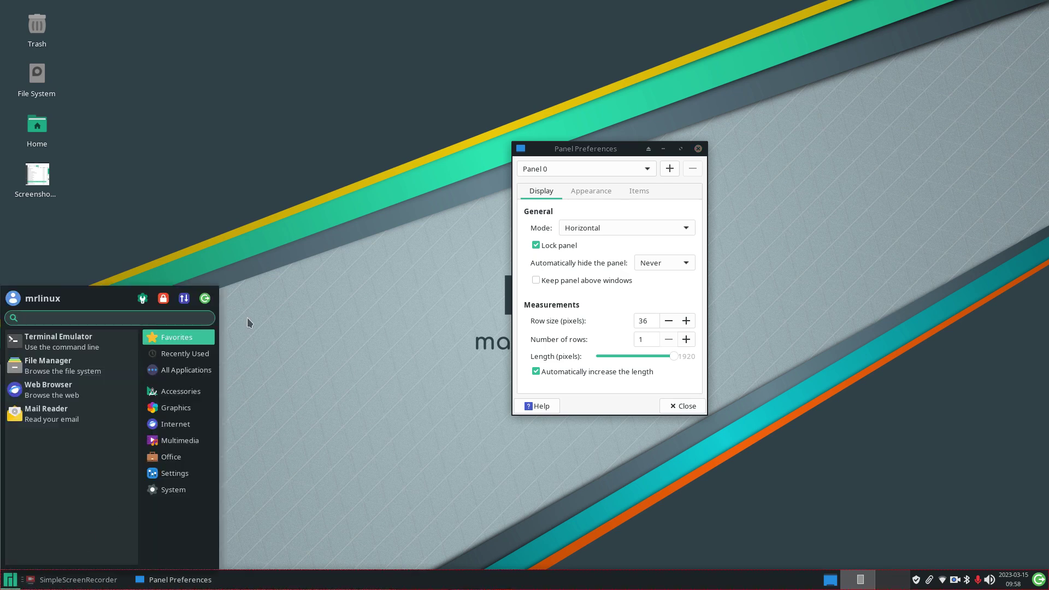
{"action": "type", "text": "sc"}
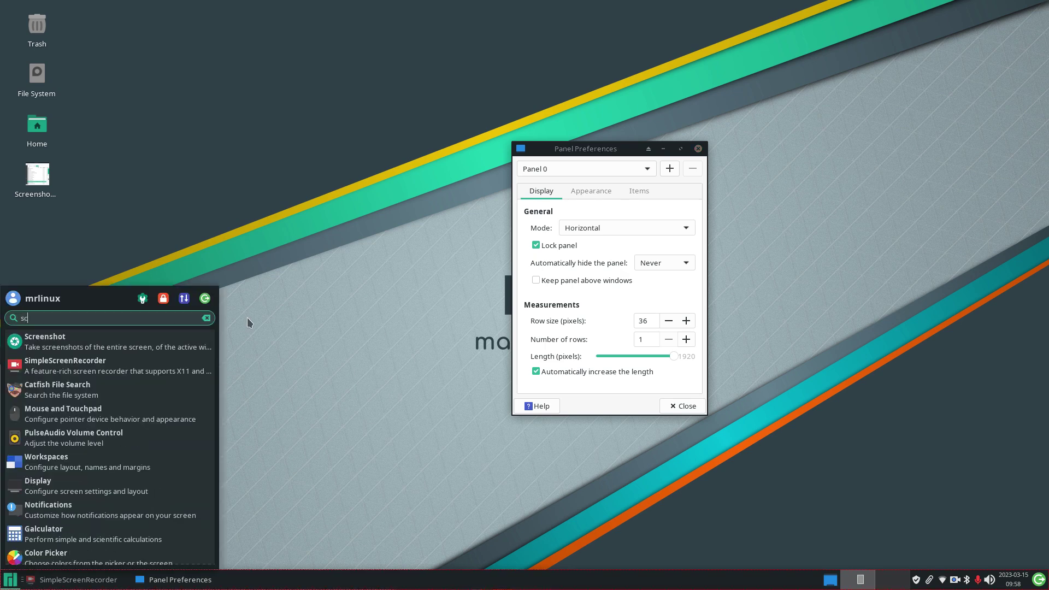
{"action": "right_click", "coordinate": [65, 344]}
{"action": "left_click", "coordinate": [107, 388]}
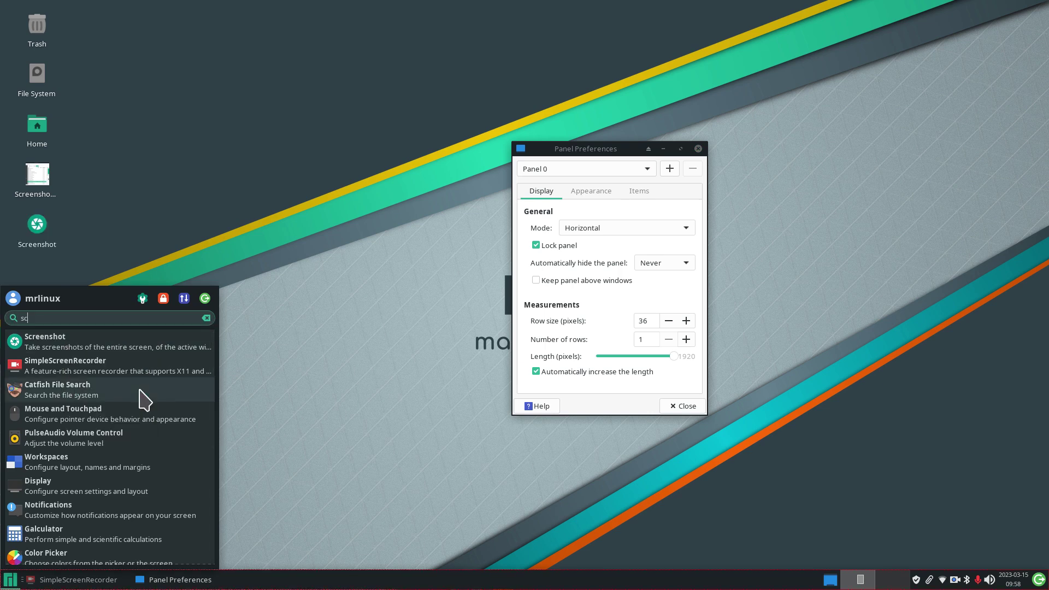
{"action": "left_click", "coordinate": [271, 252]}
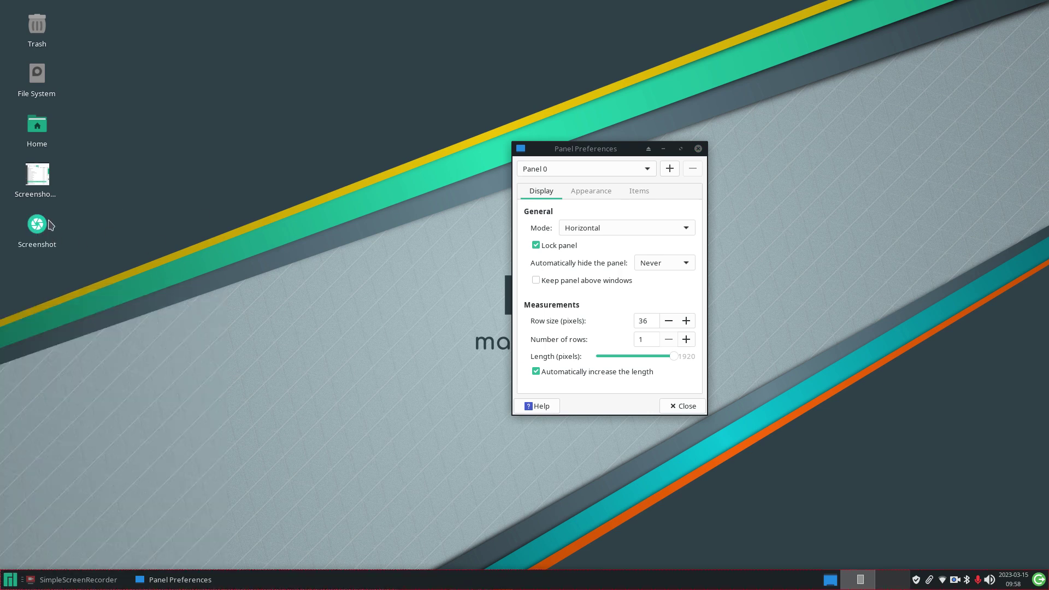
{"action": "left_click_drag", "start_coordinate": [35, 233], "coordinate": [849, 159]}
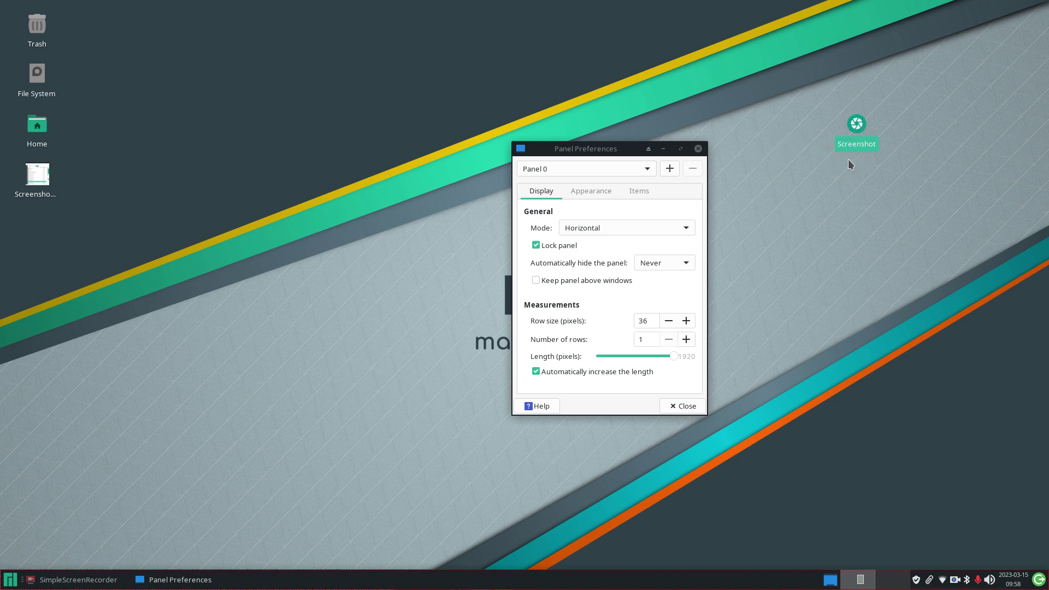
{"action": "double_click", "coordinate": [863, 126]}
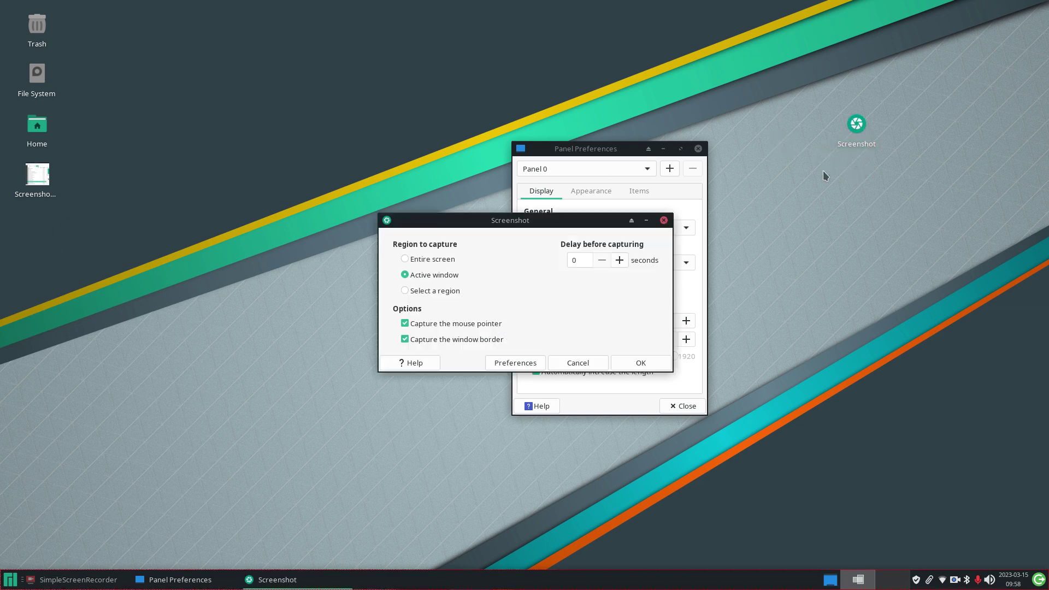
{"action": "left_click_drag", "start_coordinate": [474, 228], "coordinate": [579, 242]}
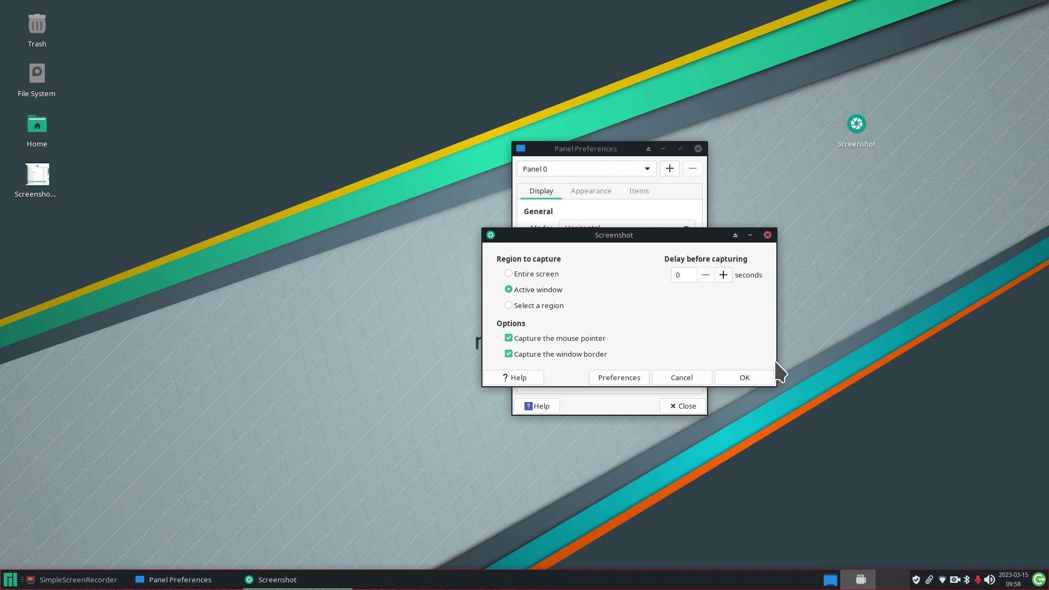
Step: Save the active-window capture to the Desktop as Screenshot_2023-03-15_09-58-44.png, then close Panel Preferences
{"action": "left_click", "coordinate": [754, 380]}
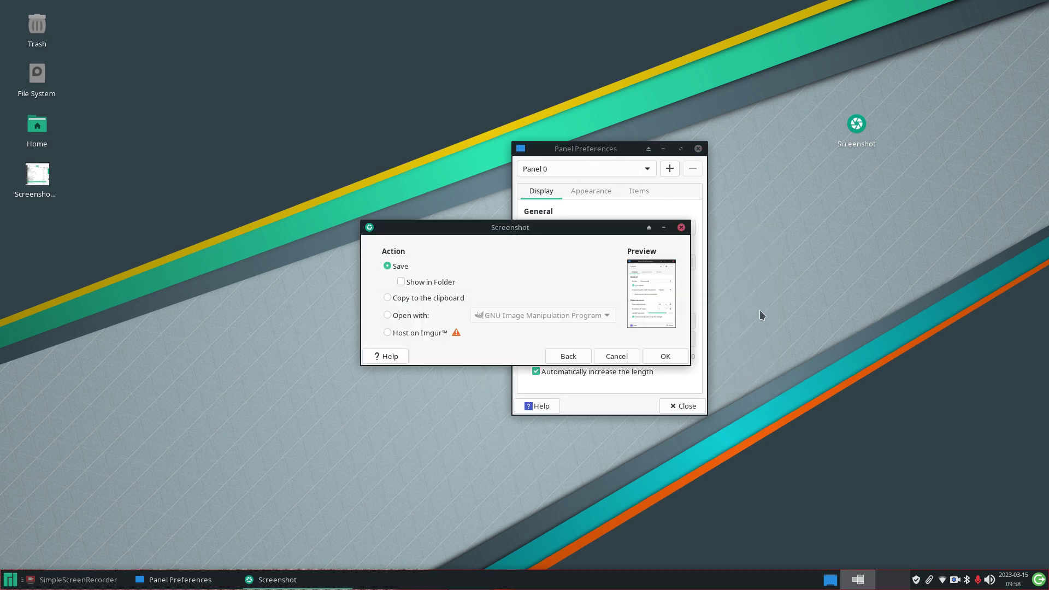
{"action": "left_click", "coordinate": [673, 352]}
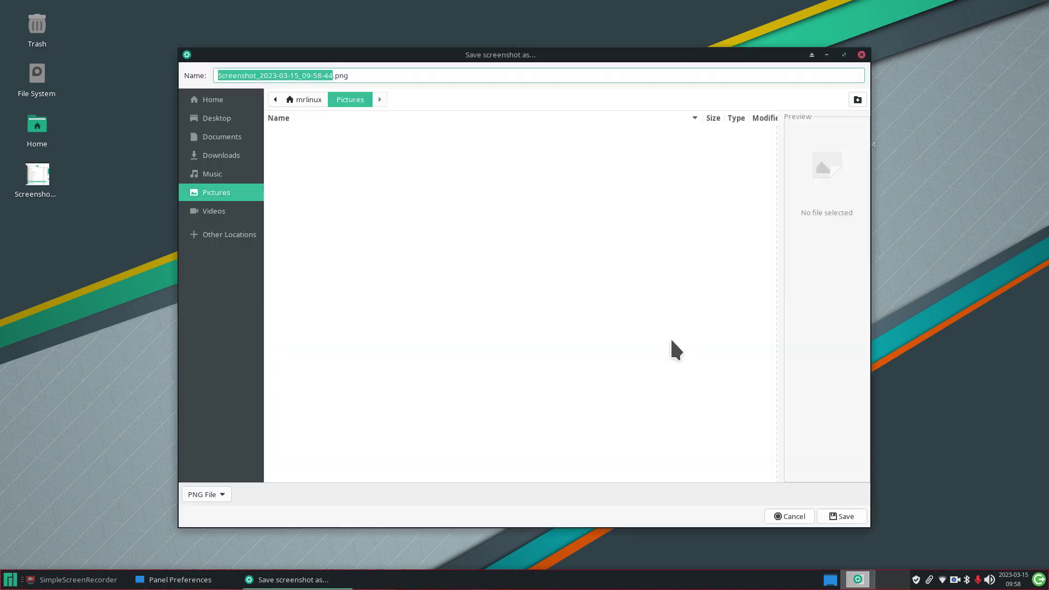
{"action": "left_click", "coordinate": [217, 121]}
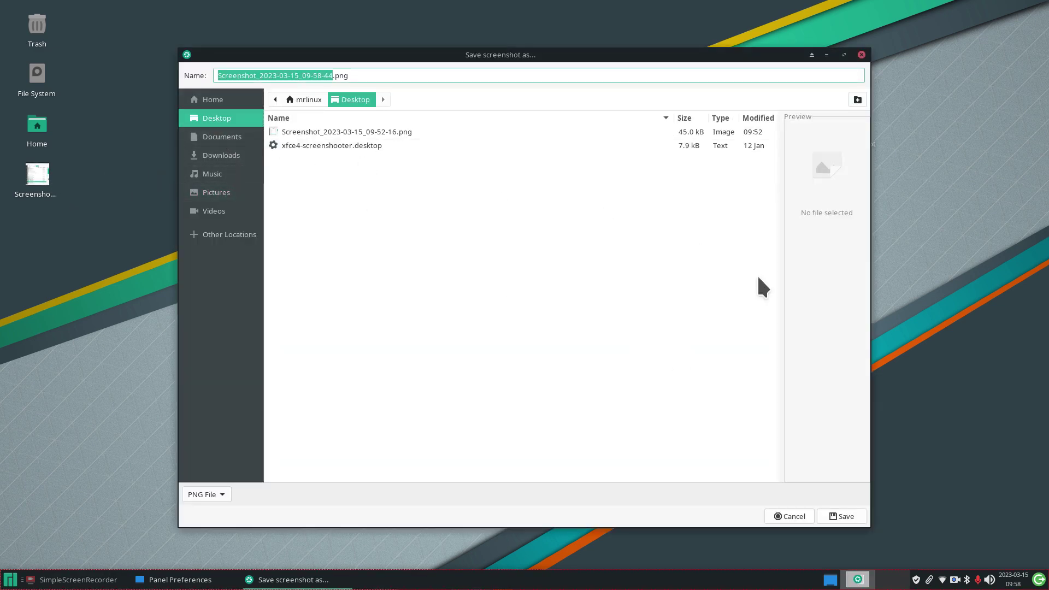
{"action": "left_click", "coordinate": [846, 520]}
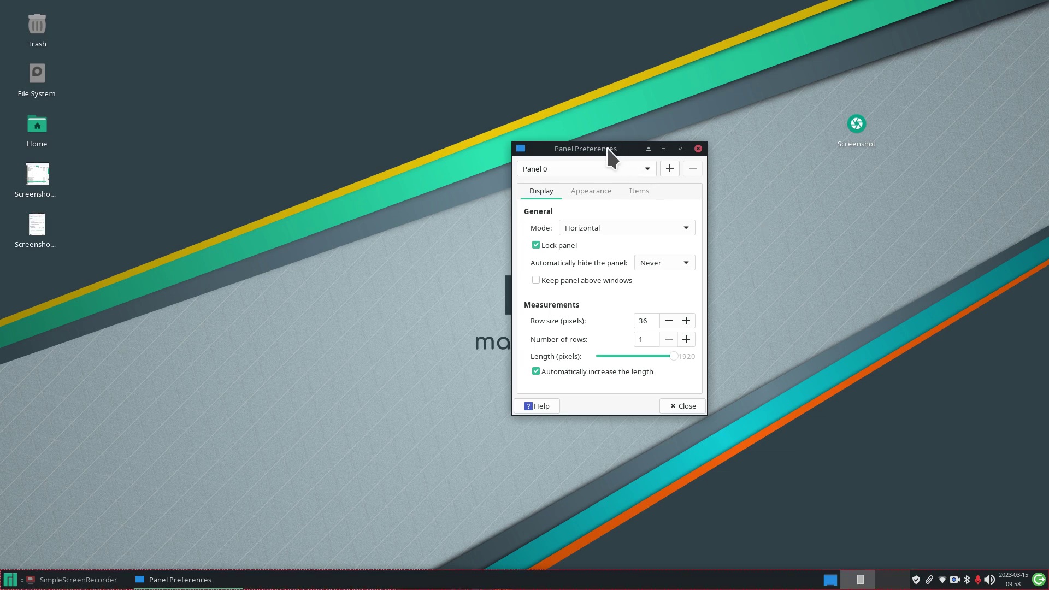
{"action": "left_click_drag", "start_coordinate": [611, 154], "coordinate": [541, 125]}
{"action": "left_click", "coordinate": [627, 125]}
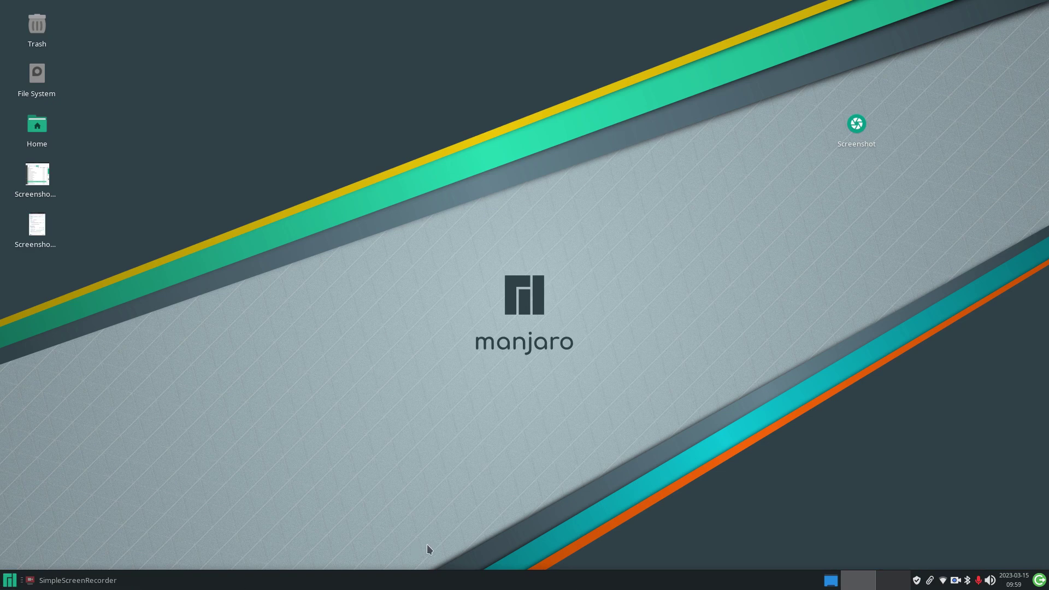
Step: Check the application menu, then open and close the panel separator's Properties
{"action": "left_click", "coordinate": [10, 580]}
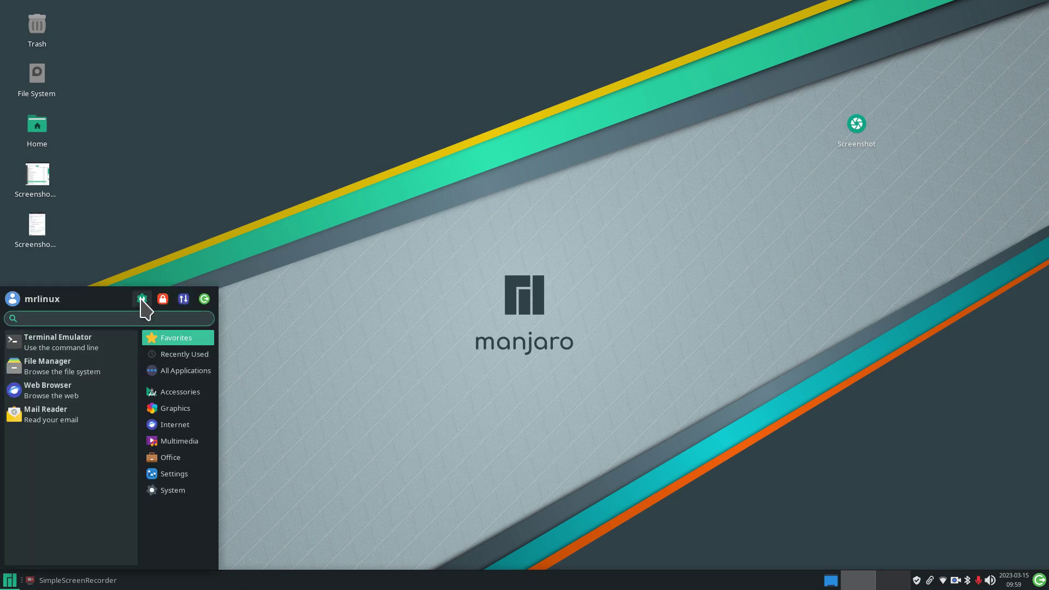
{"action": "left_click", "coordinate": [488, 365]}
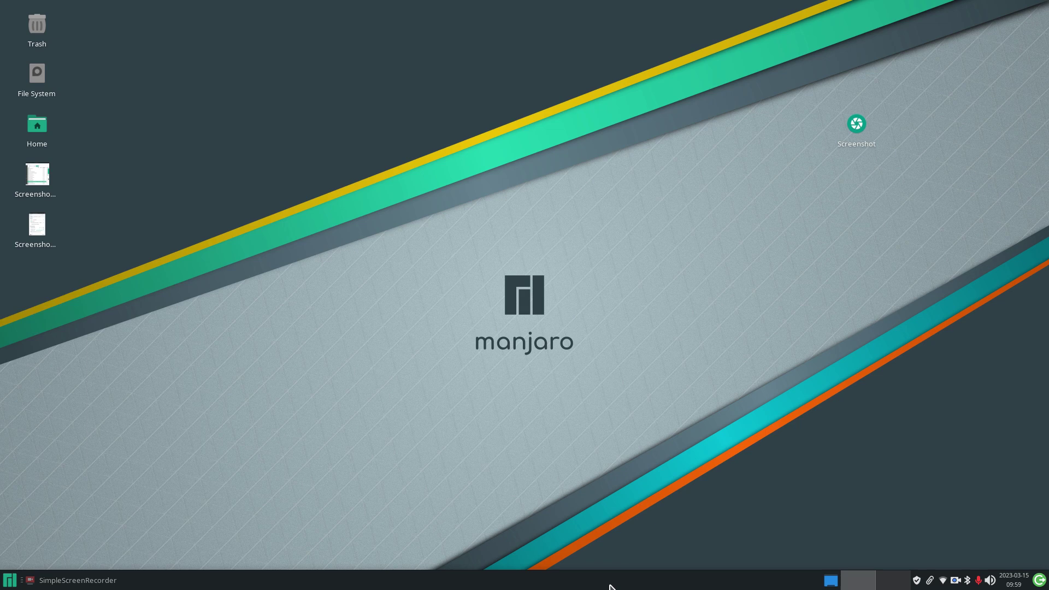
{"action": "right_click", "coordinate": [610, 585]}
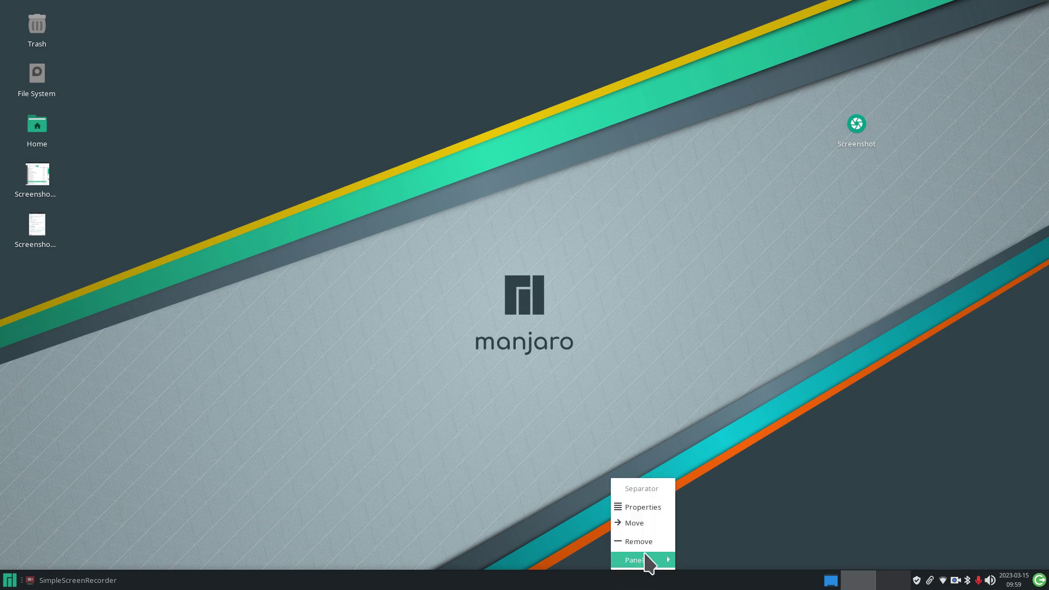
{"action": "left_click", "coordinate": [657, 502]}
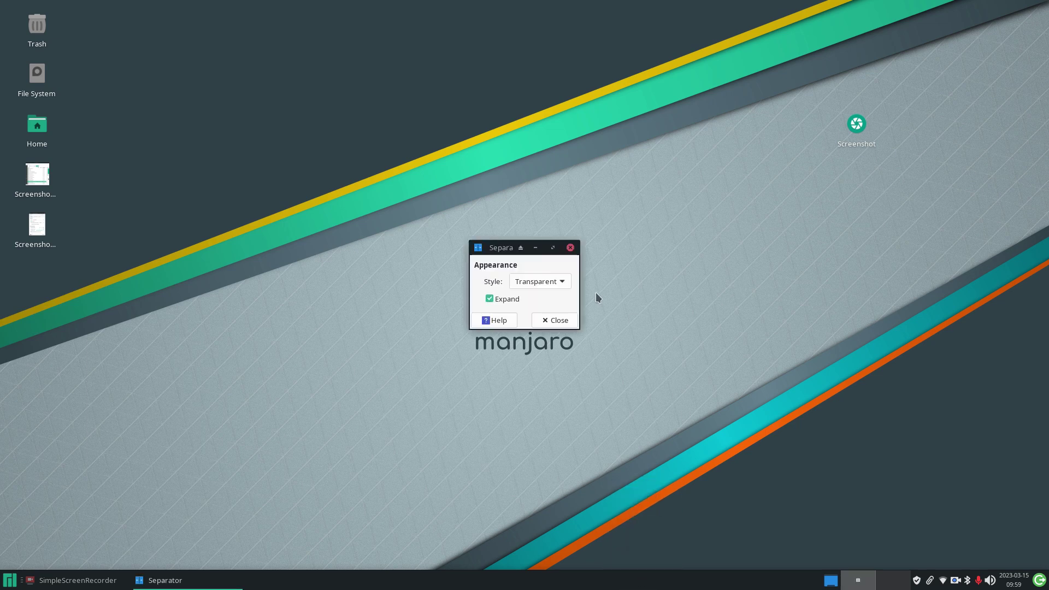
{"action": "left_click", "coordinate": [571, 248]}
Step: Reopen Panel Preferences for Panel 0 and try adjusting the panel length
{"action": "right_click", "coordinate": [574, 584]}
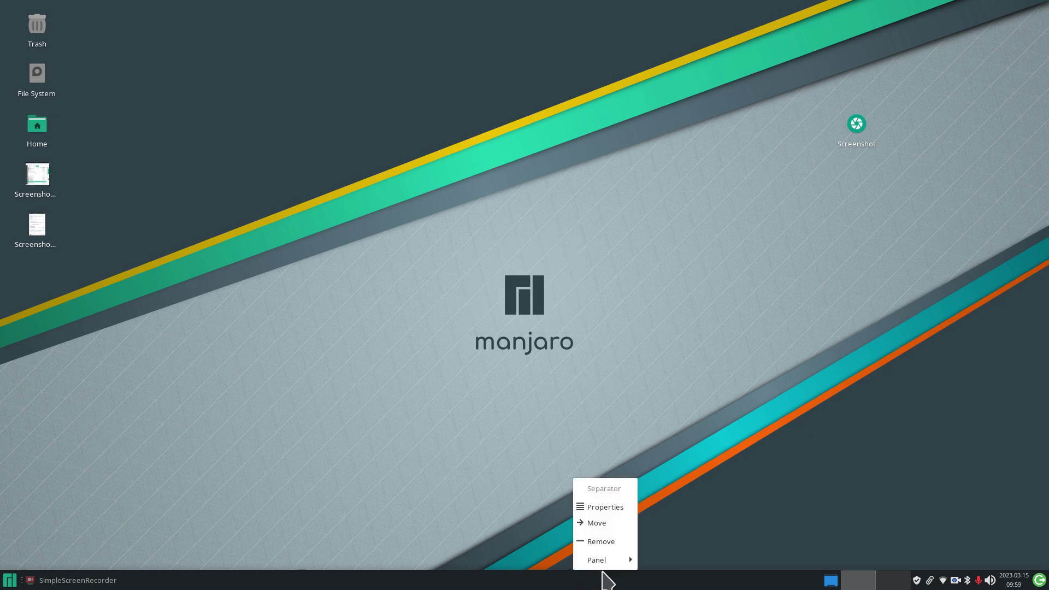
{"action": "mouse_move", "coordinate": [618, 563]}
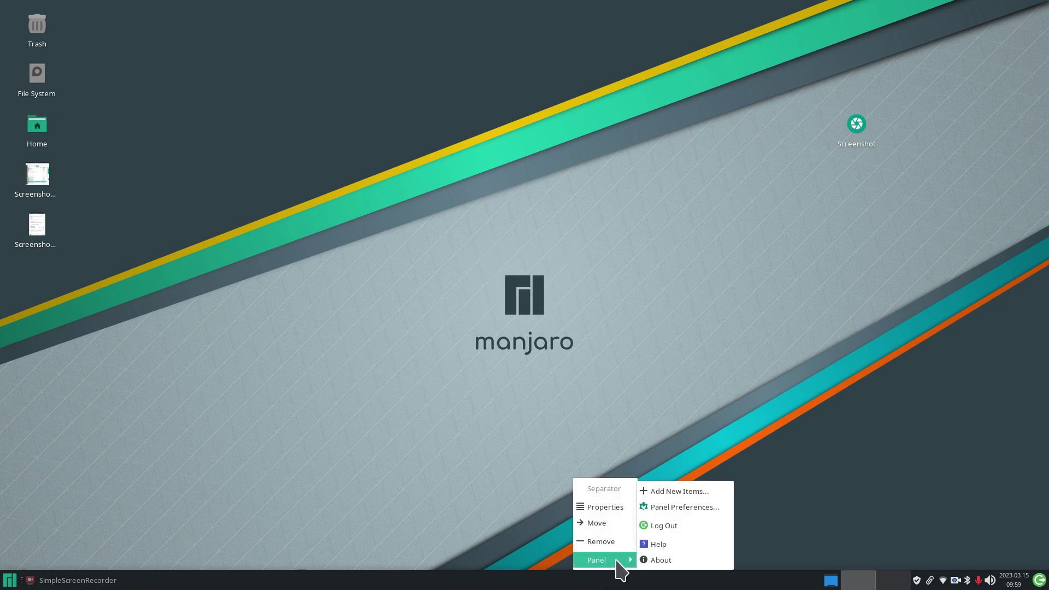
{"action": "left_click", "coordinate": [680, 518]}
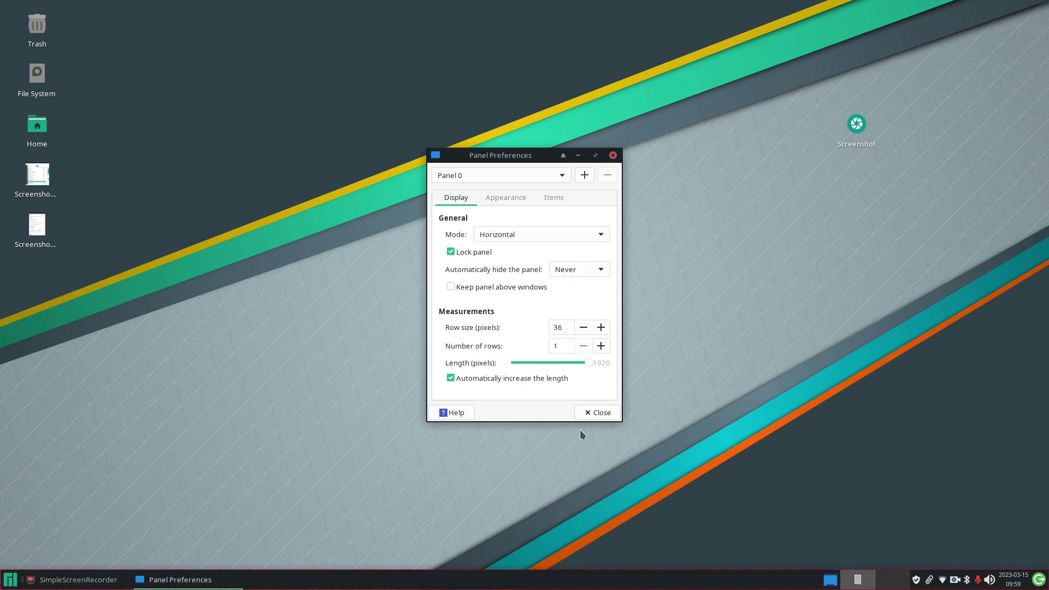
{"action": "mouse_move", "coordinate": [588, 363]}
{"action": "left_mouse_down"}
{"action": "mouse_move", "coordinate": [541, 366]}
{"action": "mouse_move", "coordinate": [593, 368]}
{"action": "left_mouse_up"}
Step: Try the vertical and Deskbar panel modes, then return to horizontal mode
{"action": "left_click", "coordinate": [540, 233]}
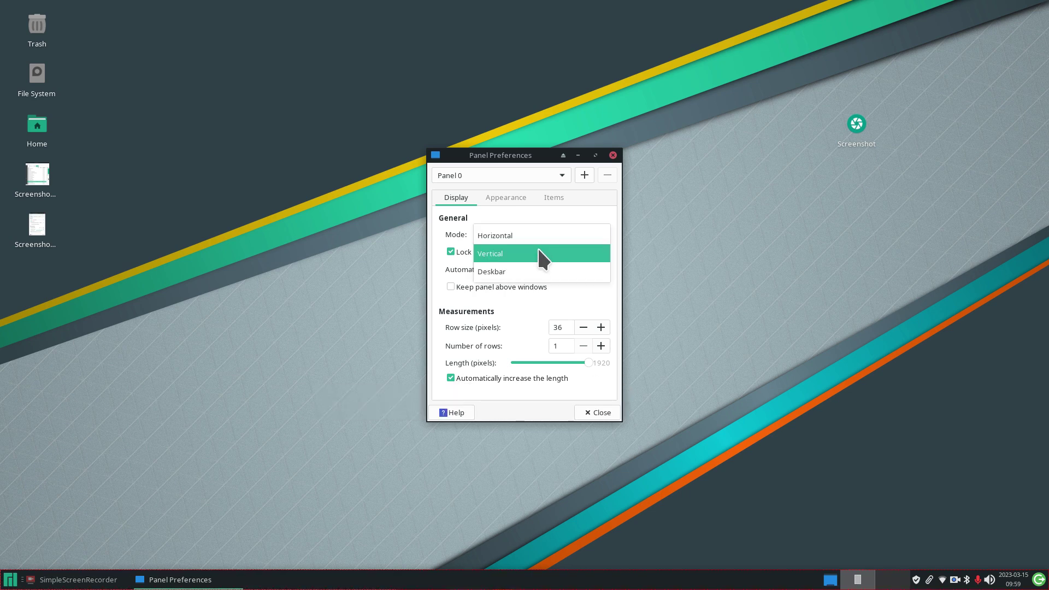
{"action": "left_click", "coordinate": [539, 250]}
{"action": "left_click", "coordinate": [533, 232]}
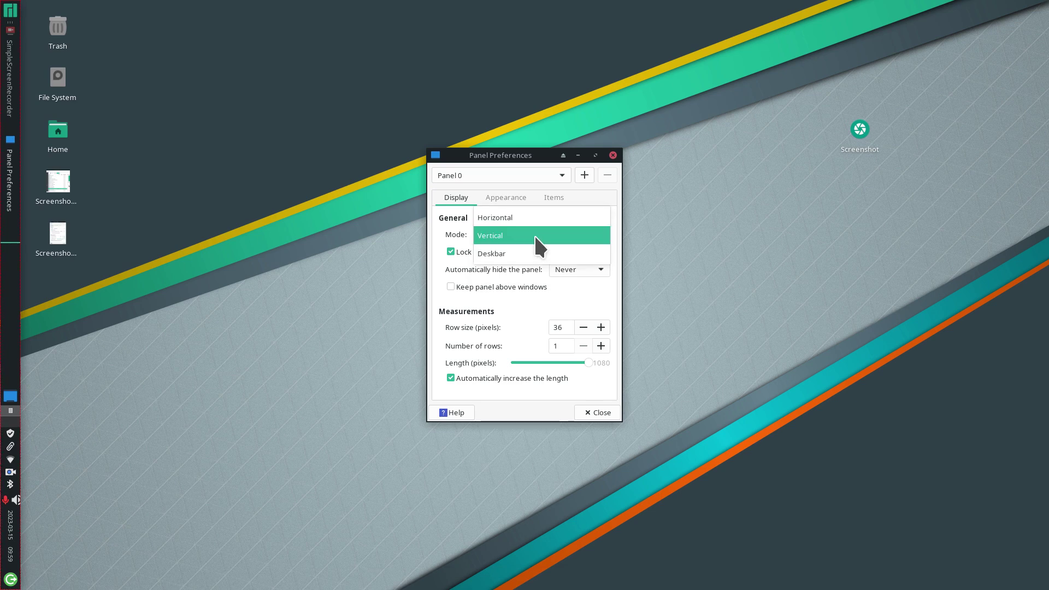
{"action": "left_click", "coordinate": [536, 245]}
{"action": "left_click", "coordinate": [534, 233]}
{"action": "left_click", "coordinate": [536, 197]}
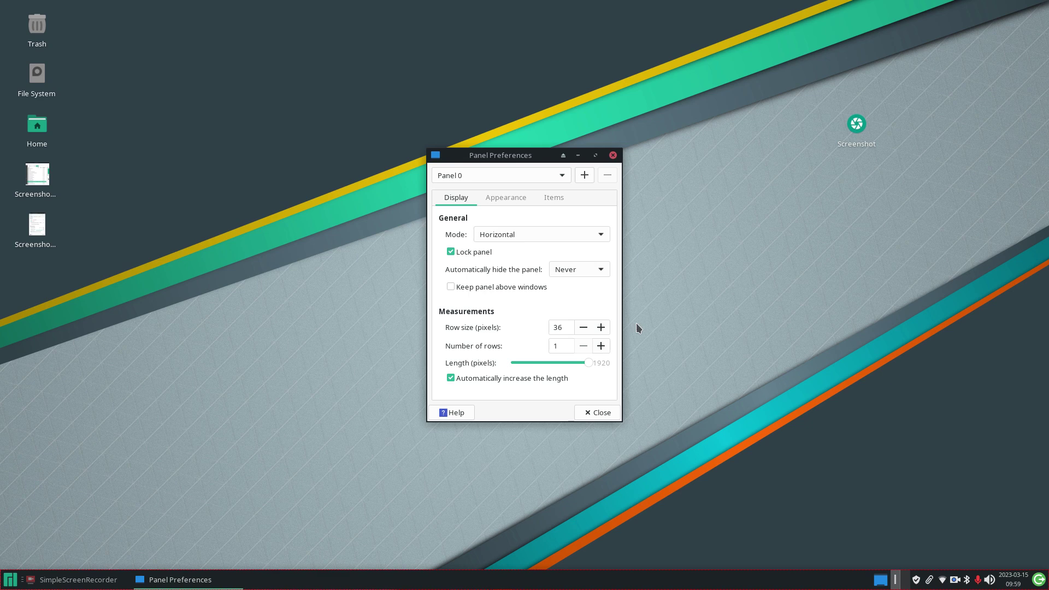
Step: Try extra panel rows, go back to one row, and copy the original row size 36
{"action": "left_click", "coordinate": [601, 346]}
{"action": "left_click", "coordinate": [601, 346]}
{"action": "left_click", "coordinate": [601, 346]}
{"action": "left_click", "coordinate": [601, 346]}
{"action": "left_click", "coordinate": [601, 346]}
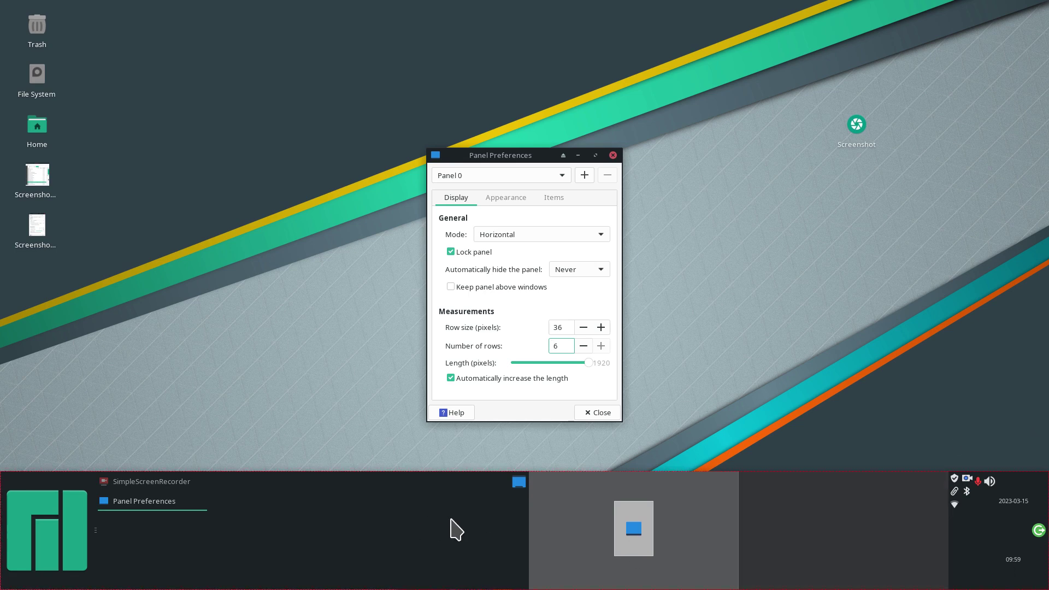
{"action": "left_click", "coordinate": [584, 346]}
{"action": "left_click", "coordinate": [584, 346]}
{"action": "left_click", "coordinate": [584, 346]}
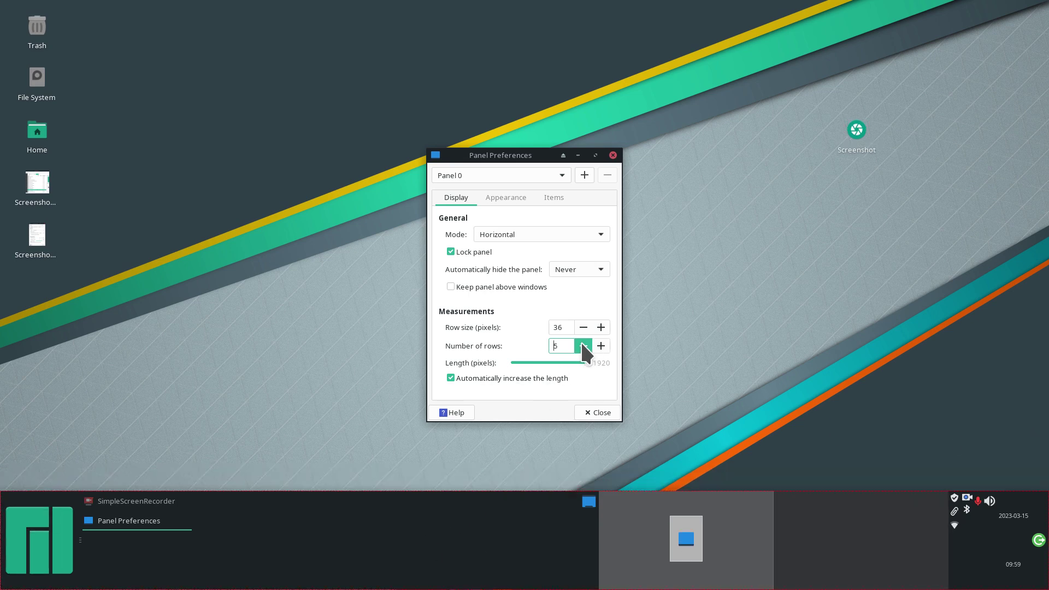
{"action": "left_click", "coordinate": [584, 346]}
{"action": "left_click", "coordinate": [584, 346]}
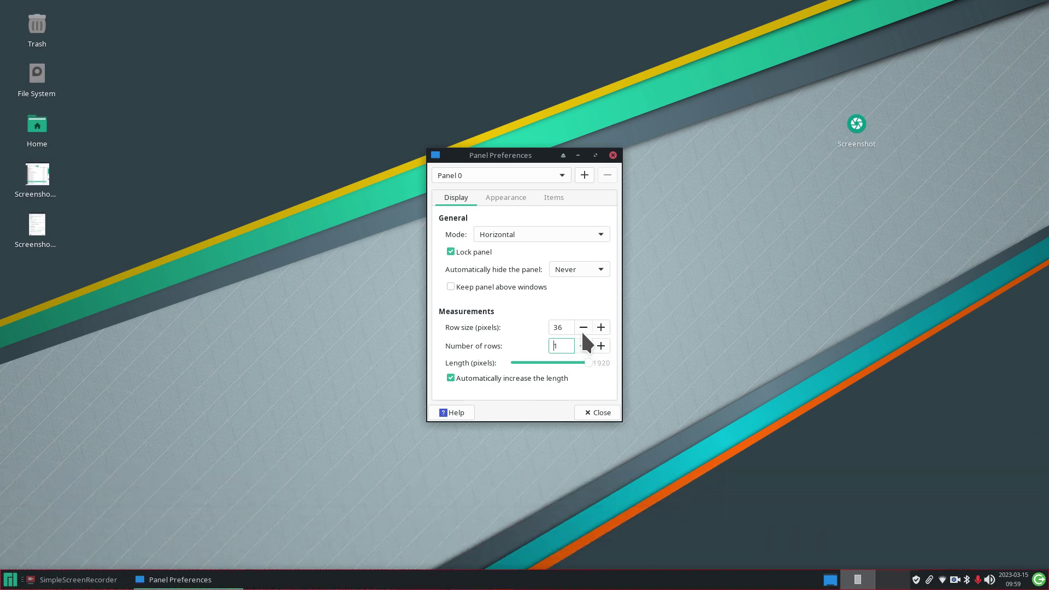
{"action": "double_click", "coordinate": [559, 327]}
{"action": "right_click", "coordinate": [560, 328]}
{"action": "left_click", "coordinate": [589, 351]}
Step: Increase the panel row size step by step up to 68 pixels
{"action": "left_click", "coordinate": [602, 326]}
{"action": "left_click", "coordinate": [602, 327]}
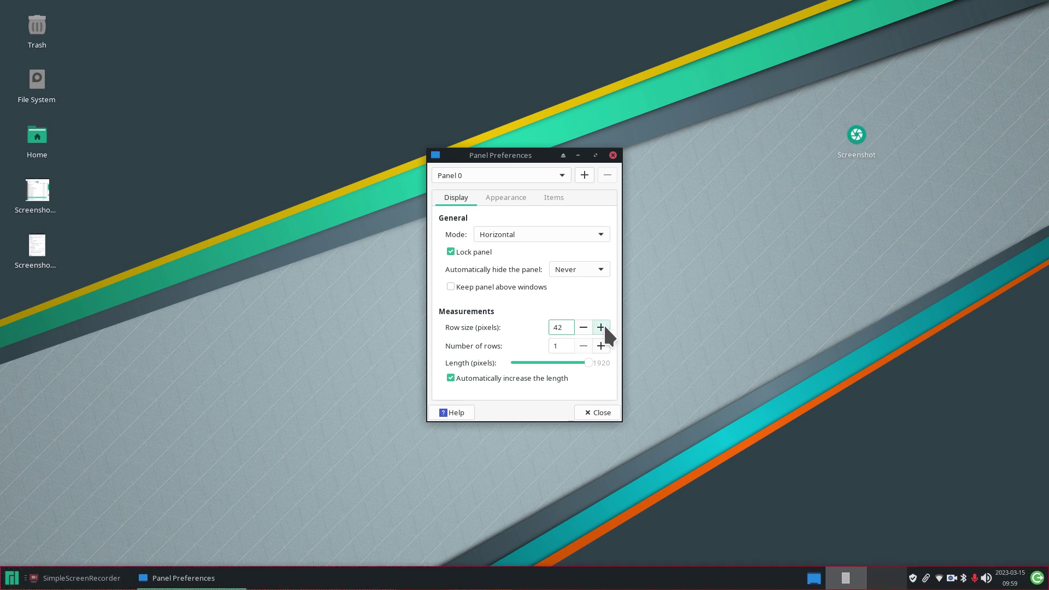
{"action": "left_click", "coordinate": [601, 327]}
{"action": "left_click", "coordinate": [601, 327]}
{"action": "left_click", "coordinate": [601, 328]}
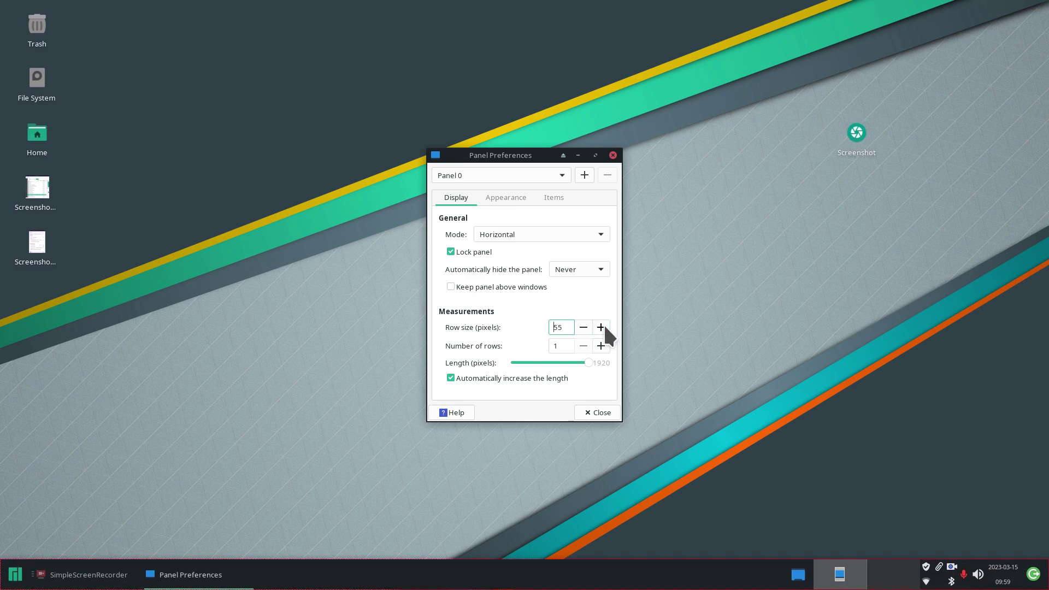
{"action": "left_click", "coordinate": [601, 328]}
{"action": "left_click", "coordinate": [601, 328]}
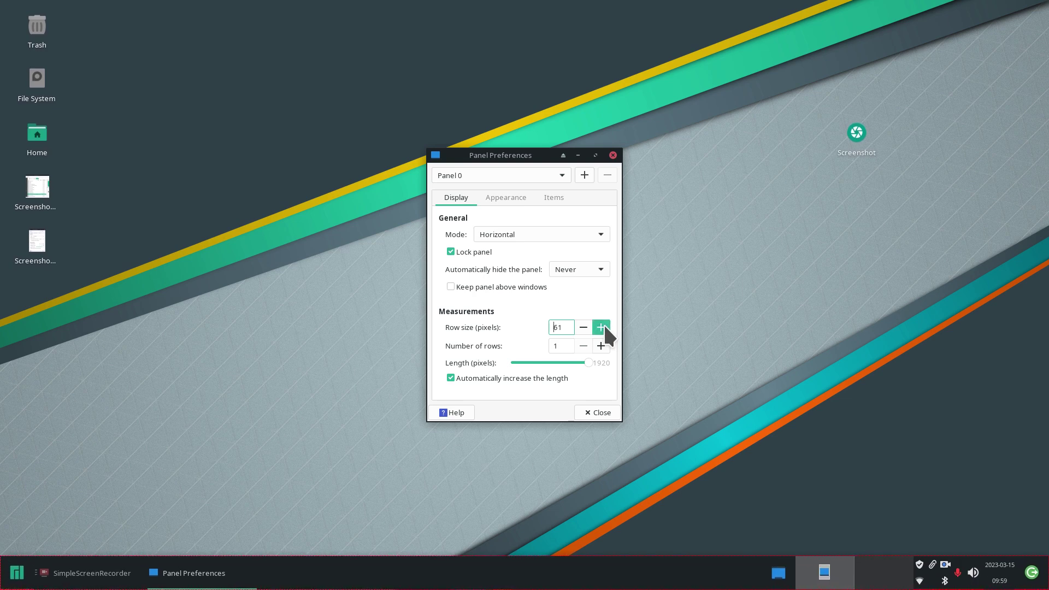
{"action": "left_click", "coordinate": [601, 327]}
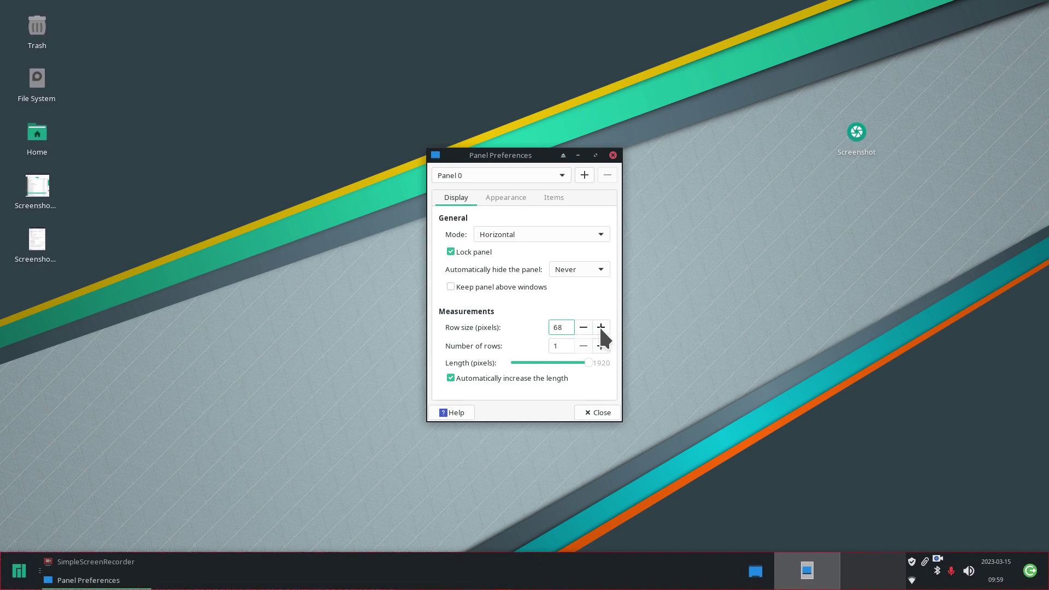
Step: Reduce the panel row size down to 41 pixels
{"action": "left_click", "coordinate": [581, 329]}
{"action": "left_click", "coordinate": [581, 329]}
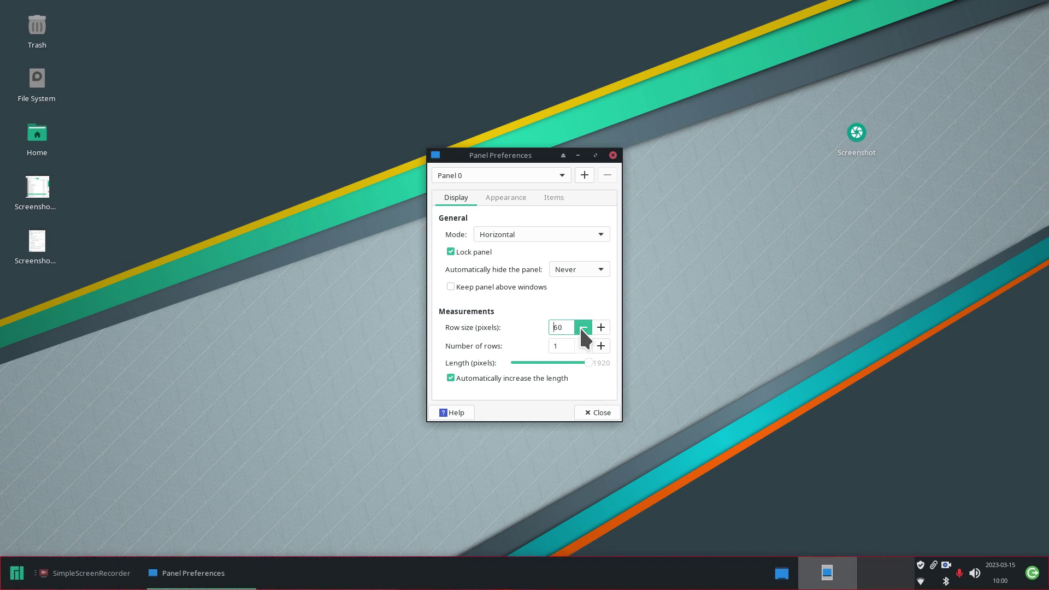
{"action": "left_click", "coordinate": [582, 329]}
{"action": "left_click", "coordinate": [582, 329]}
{"action": "left_click", "coordinate": [581, 328]}
{"action": "left_click", "coordinate": [581, 329]}
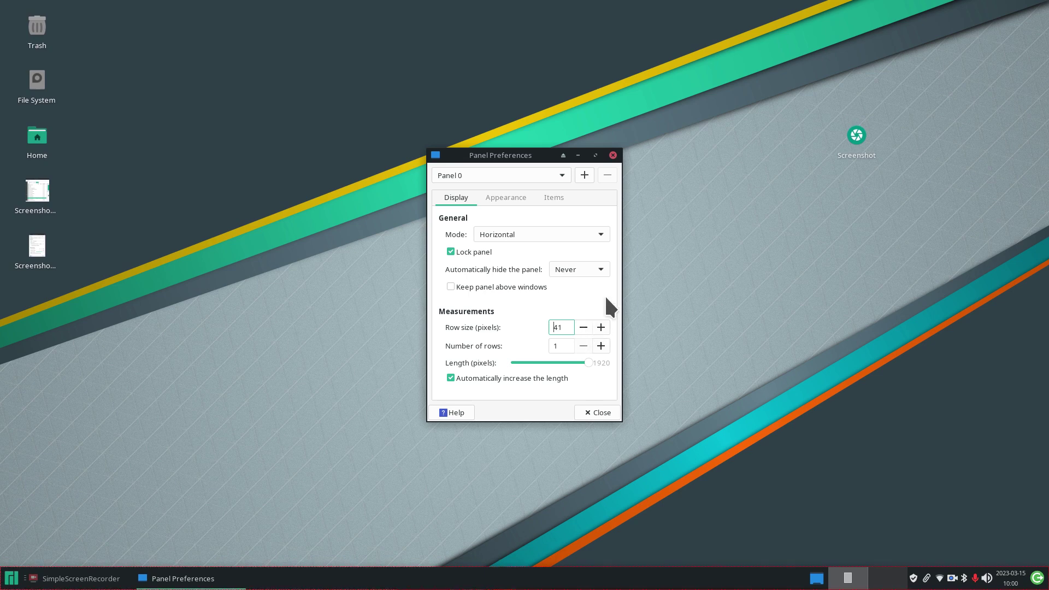
Step: On the Appearance settings, toggle dark mode and automatic icon sizing off again, keeping 16 px icons
{"action": "left_click", "coordinate": [503, 198]}
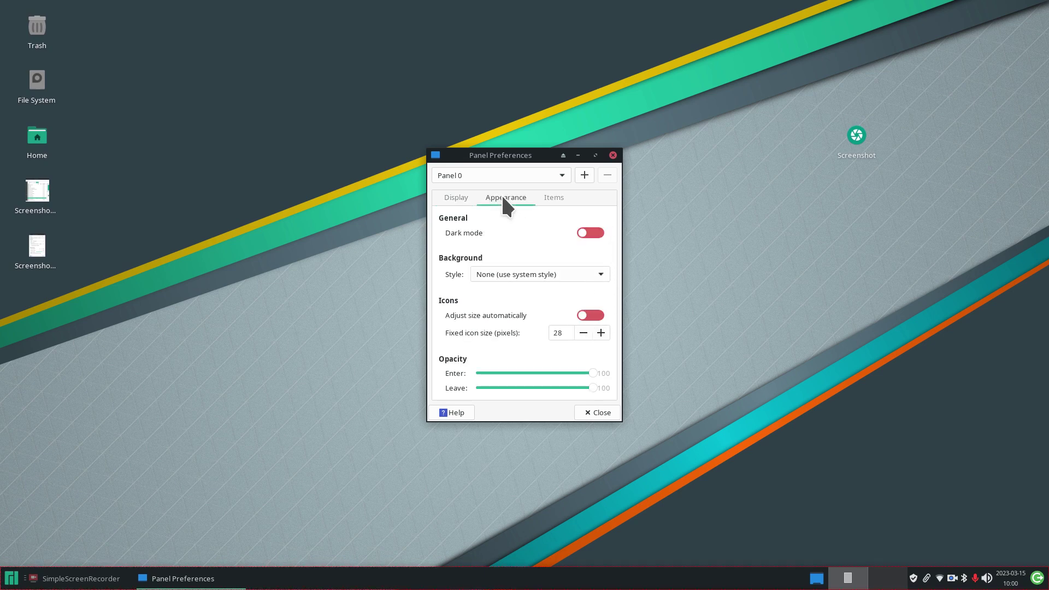
{"action": "left_click", "coordinate": [590, 233]}
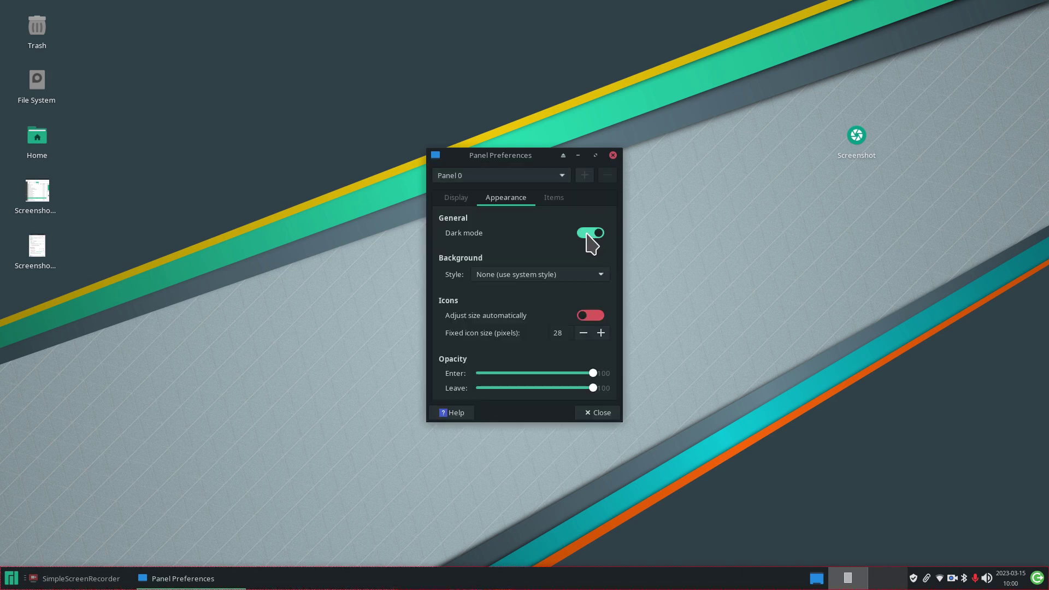
{"action": "left_click", "coordinate": [589, 233]}
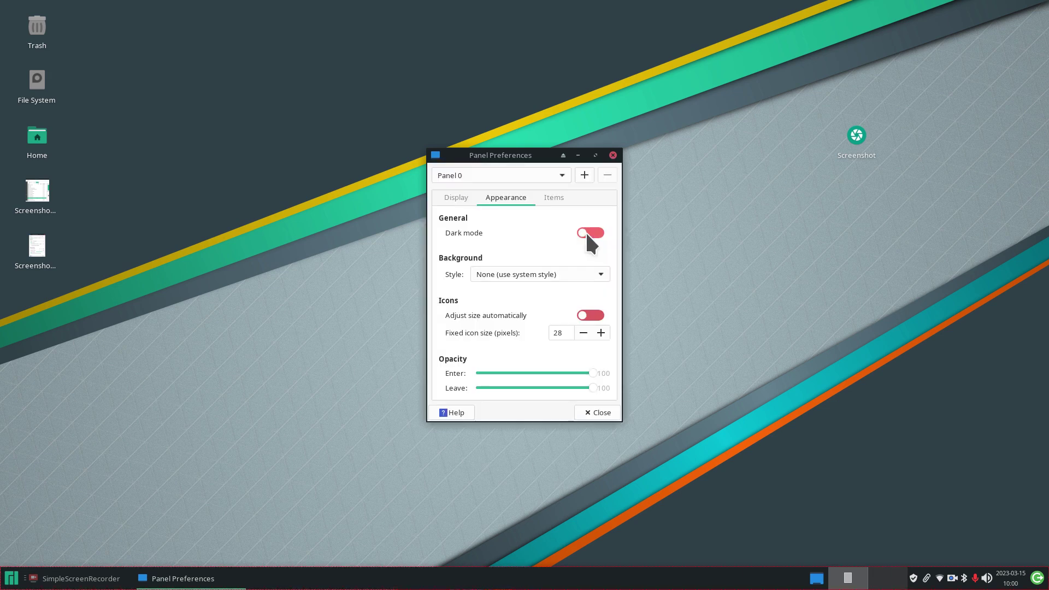
{"action": "left_click", "coordinate": [596, 316]}
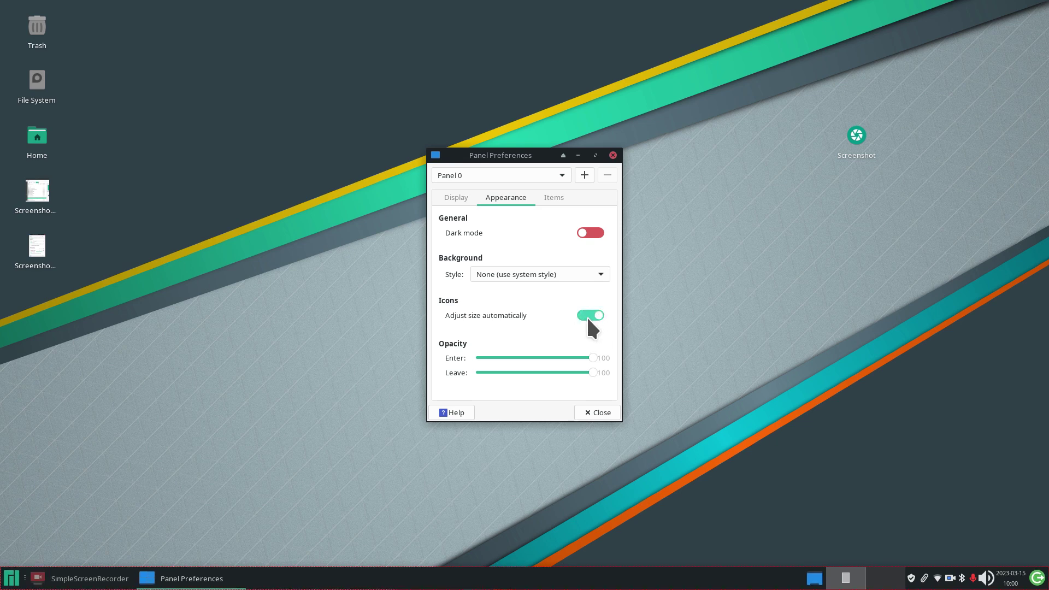
{"action": "left_click", "coordinate": [585, 315]}
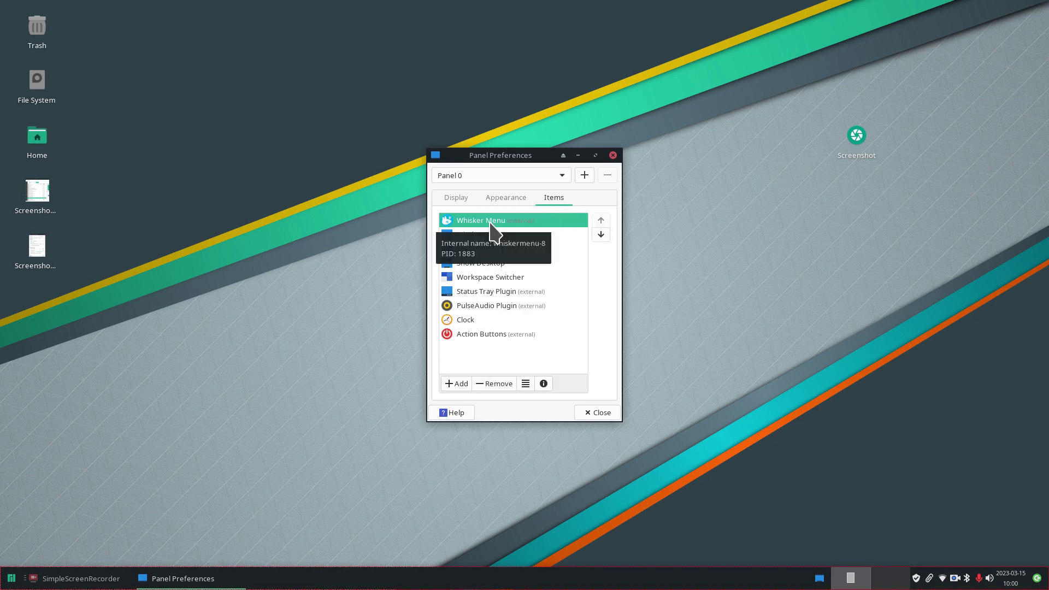
Step: Check the application menu, then enlarge the Preferences window so all nine panel items show
{"action": "left_click", "coordinate": [11, 579]}
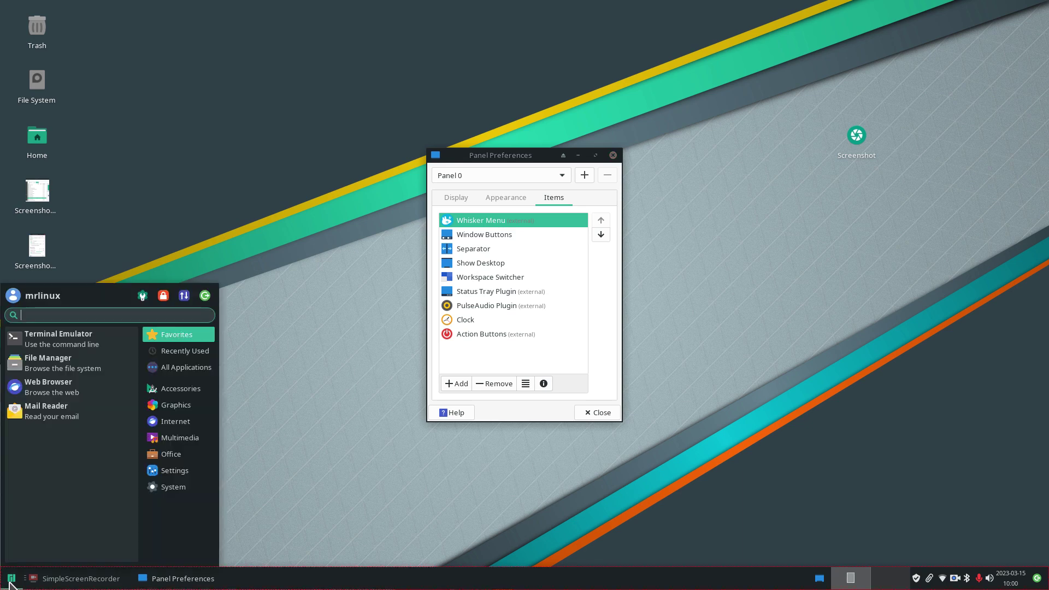
{"action": "left_click", "coordinate": [364, 267]}
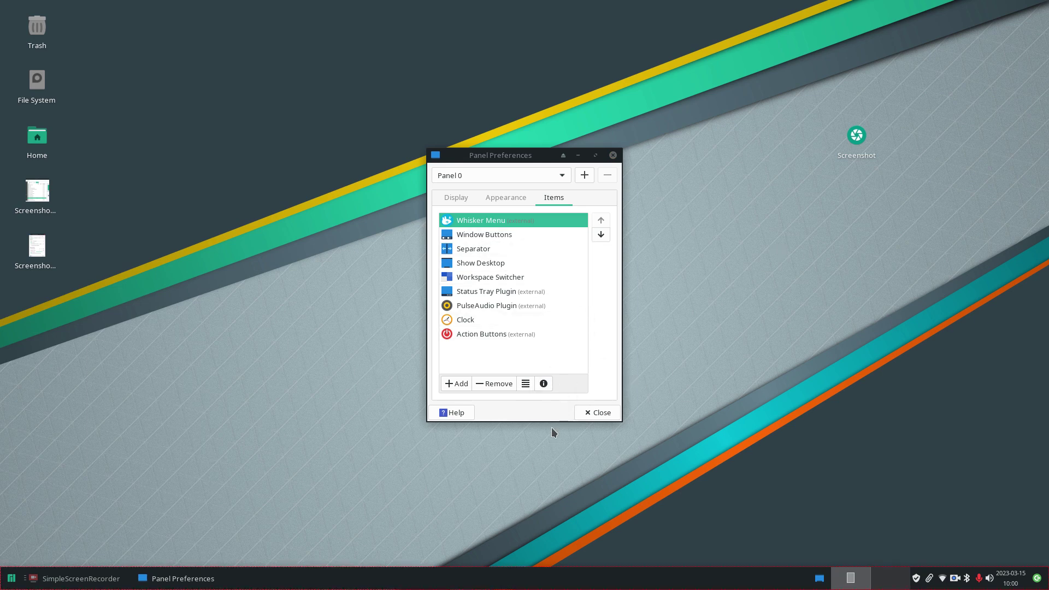
{"action": "left_click_drag", "start_coordinate": [556, 418], "coordinate": [556, 460]}
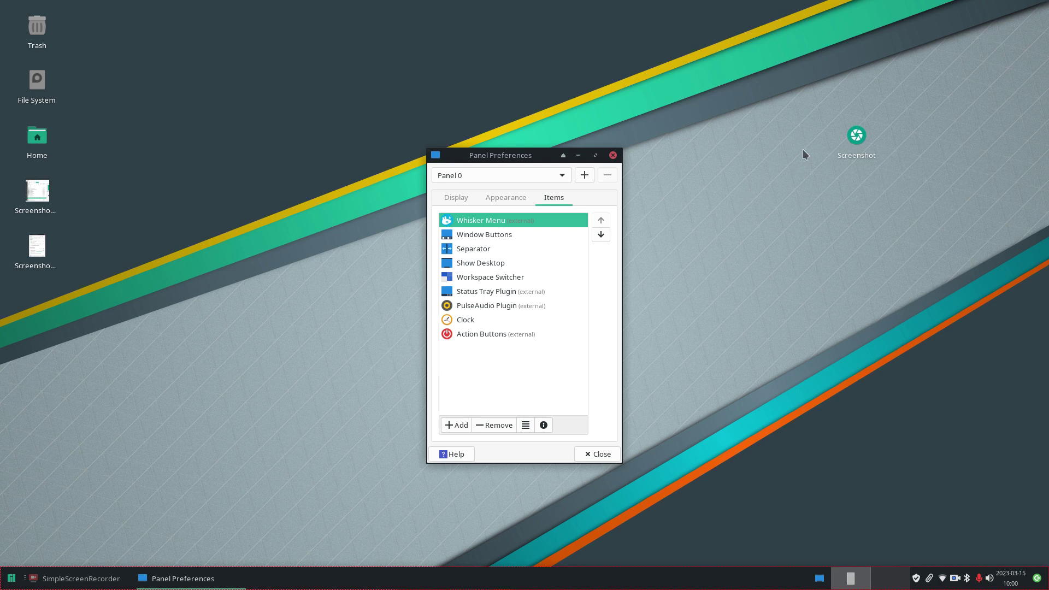
Step: Save a screenshot of the active Preferences window to the Desktop
{"action": "double_click", "coordinate": [857, 136]}
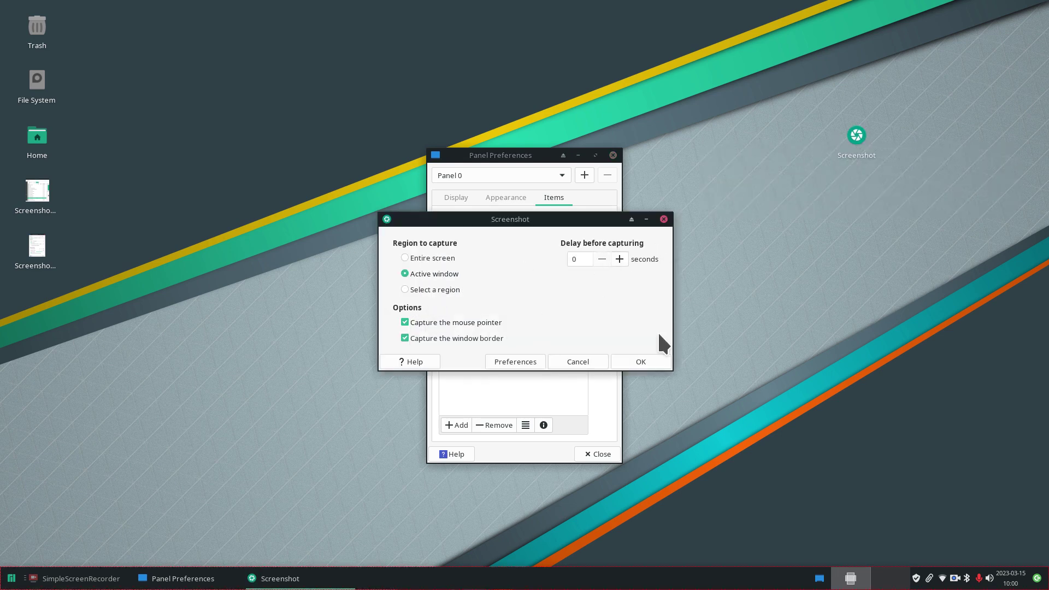
{"action": "left_click", "coordinate": [644, 360]}
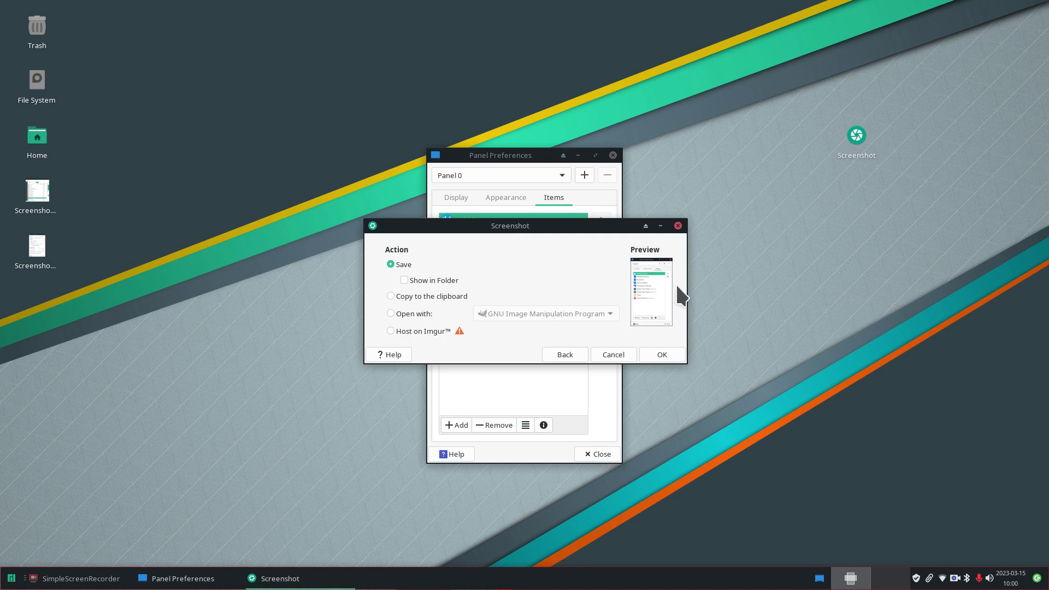
{"action": "left_click", "coordinate": [664, 350]}
{"action": "left_click", "coordinate": [847, 517]}
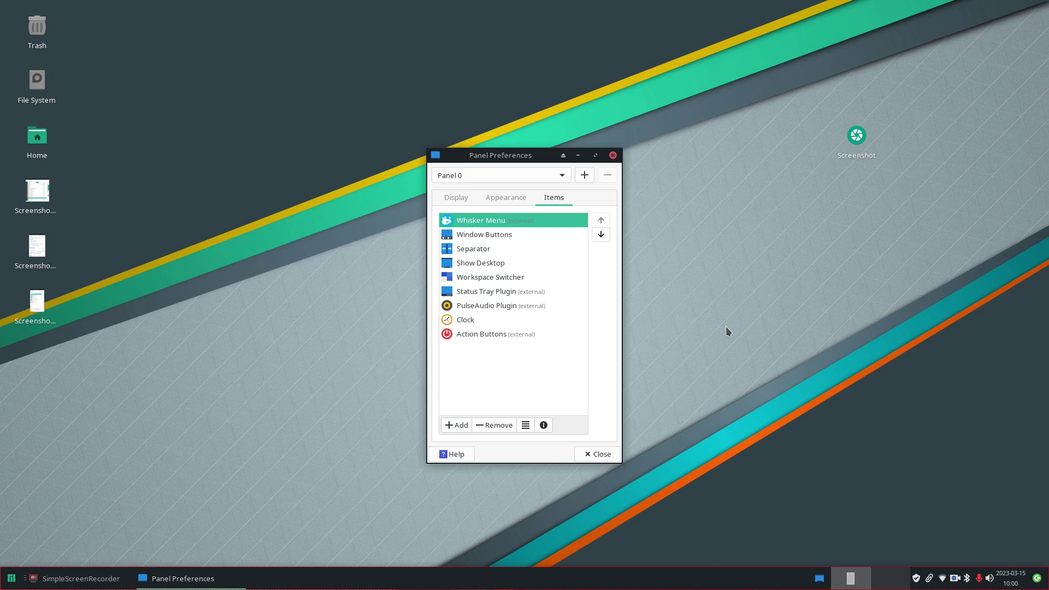
{"action": "mouse_move", "coordinate": [498, 218]}
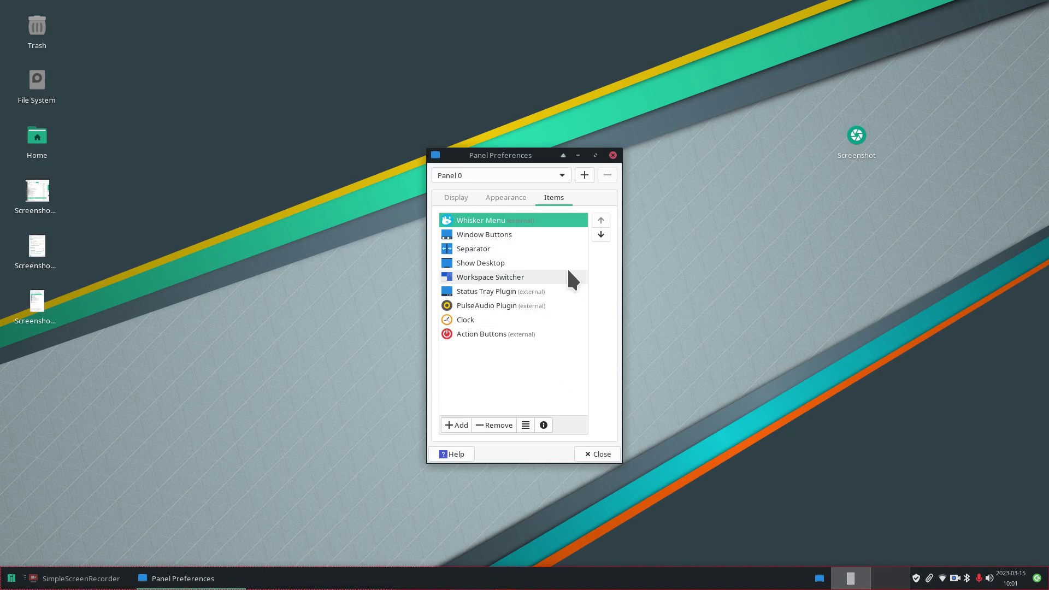
Step: Move the Whisker Menu item down to the last position in the panel items list
{"action": "left_click", "coordinate": [601, 235]}
{"action": "left_click", "coordinate": [600, 235]}
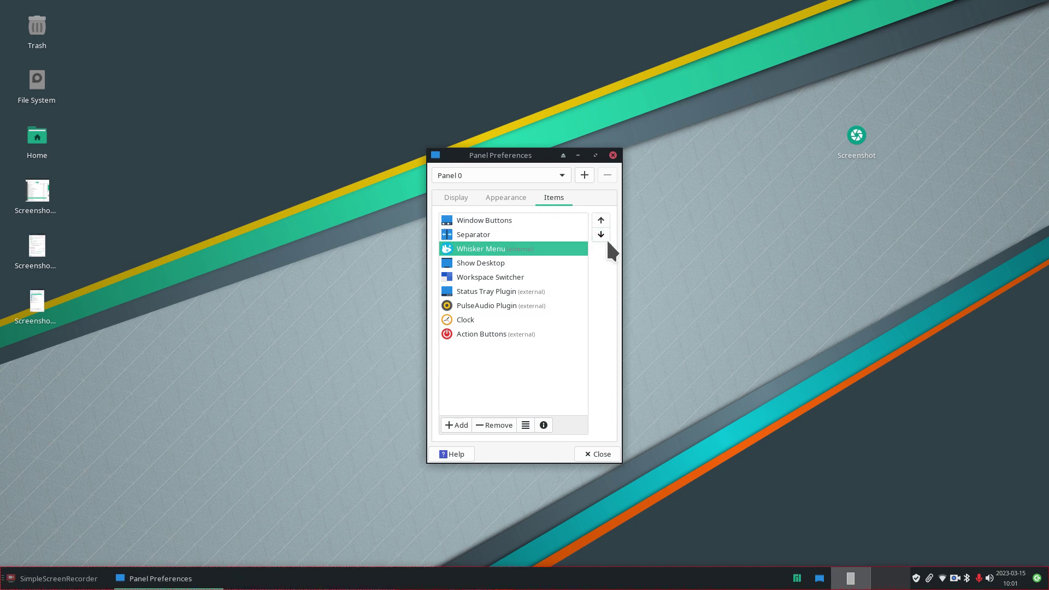
{"action": "left_click", "coordinate": [602, 232]}
{"action": "left_click", "coordinate": [602, 231]}
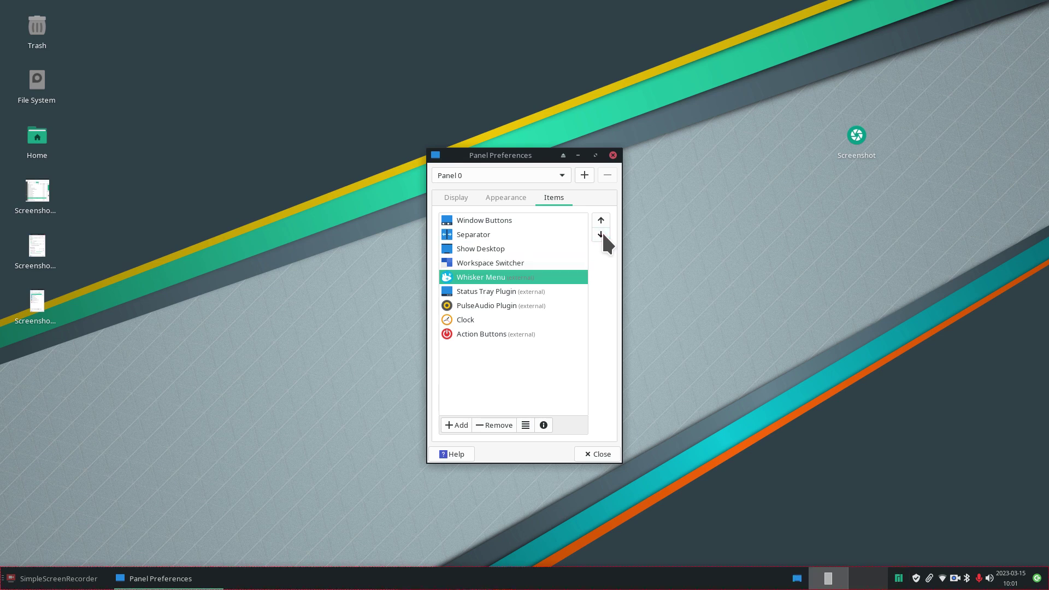
{"action": "left_click", "coordinate": [602, 231]}
{"action": "left_click", "coordinate": [602, 232]}
{"action": "left_click", "coordinate": [602, 232]}
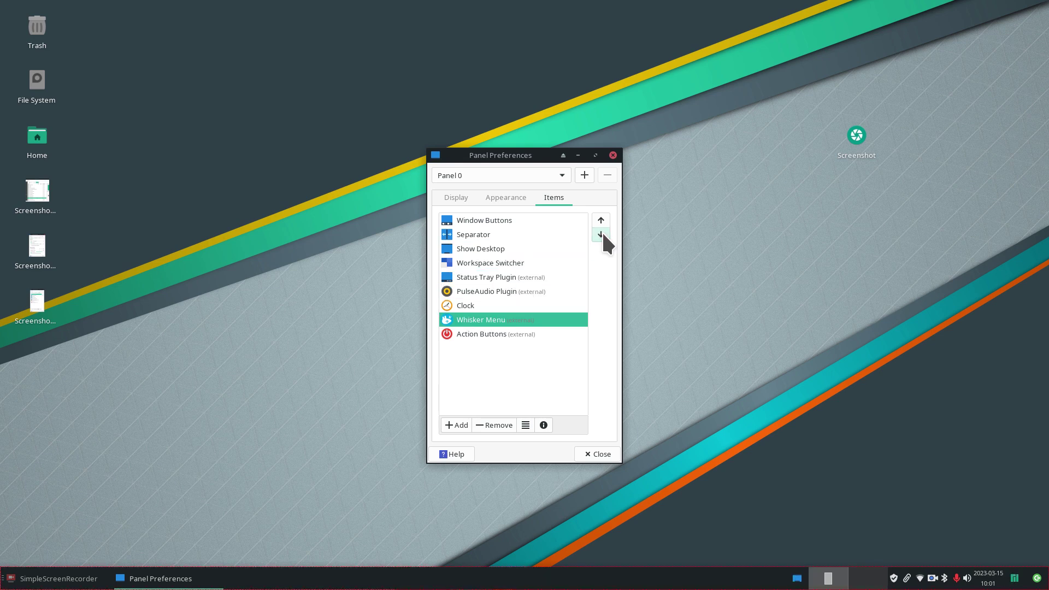
{"action": "left_click", "coordinate": [602, 232]}
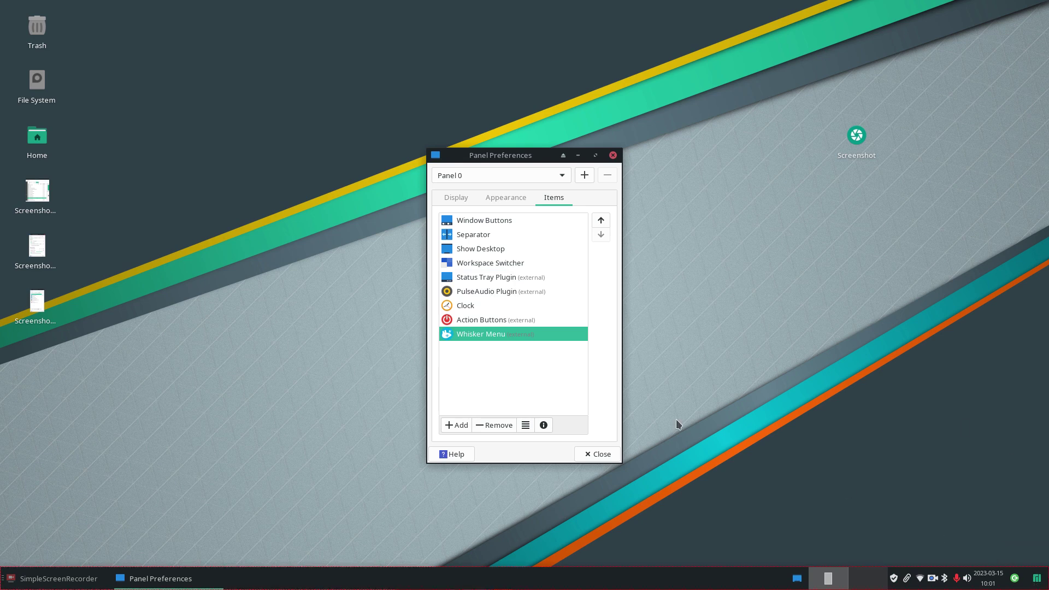
Step: Close Panel Preferences, open the menu from the panel's right end, and cancel Log Out
{"action": "left_click", "coordinate": [601, 456]}
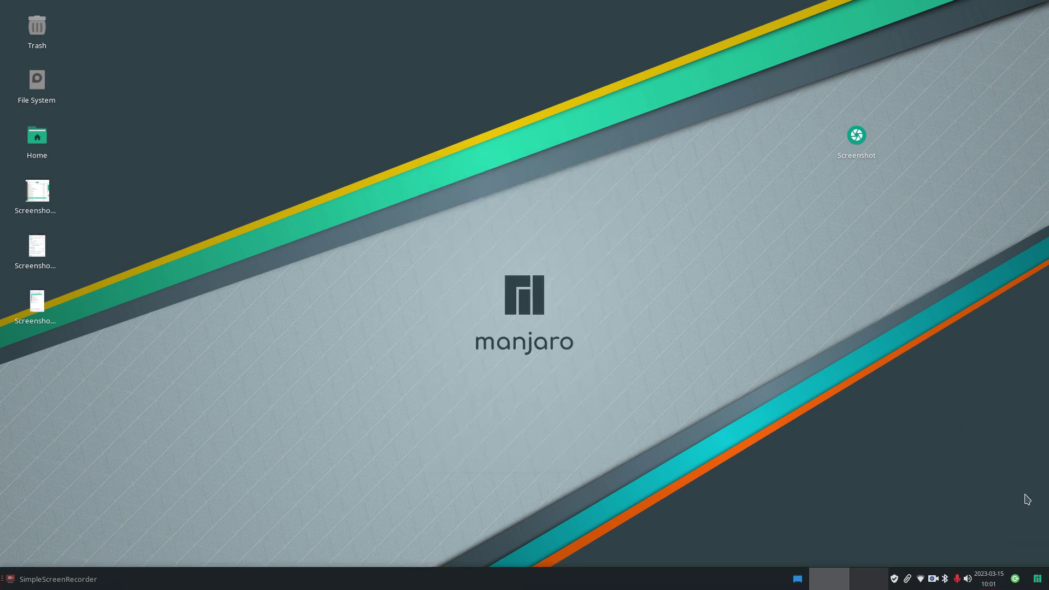
{"action": "left_click", "coordinate": [1039, 581]}
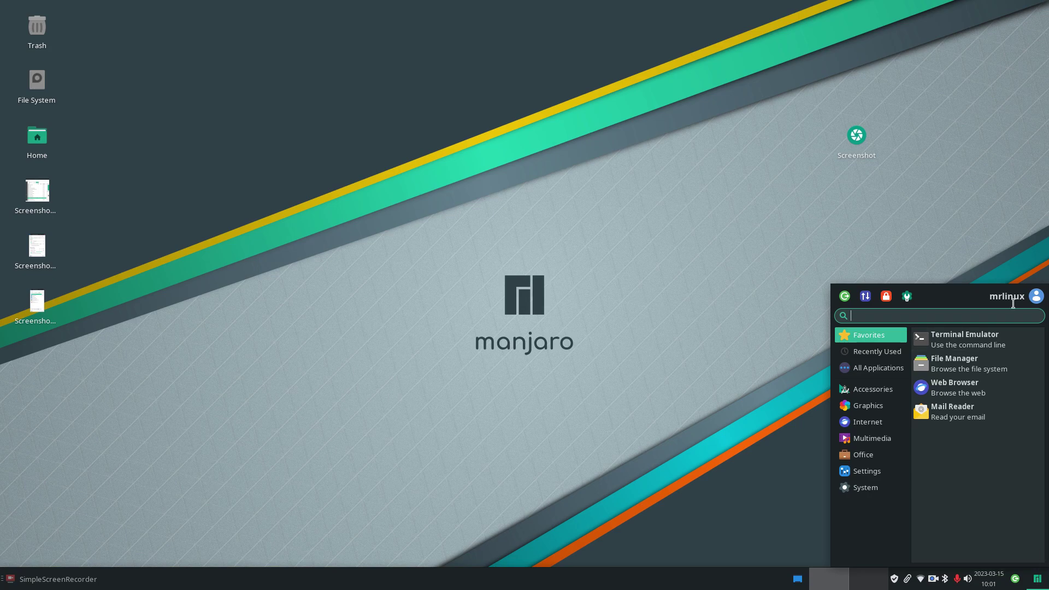
{"action": "left_click", "coordinate": [845, 296]}
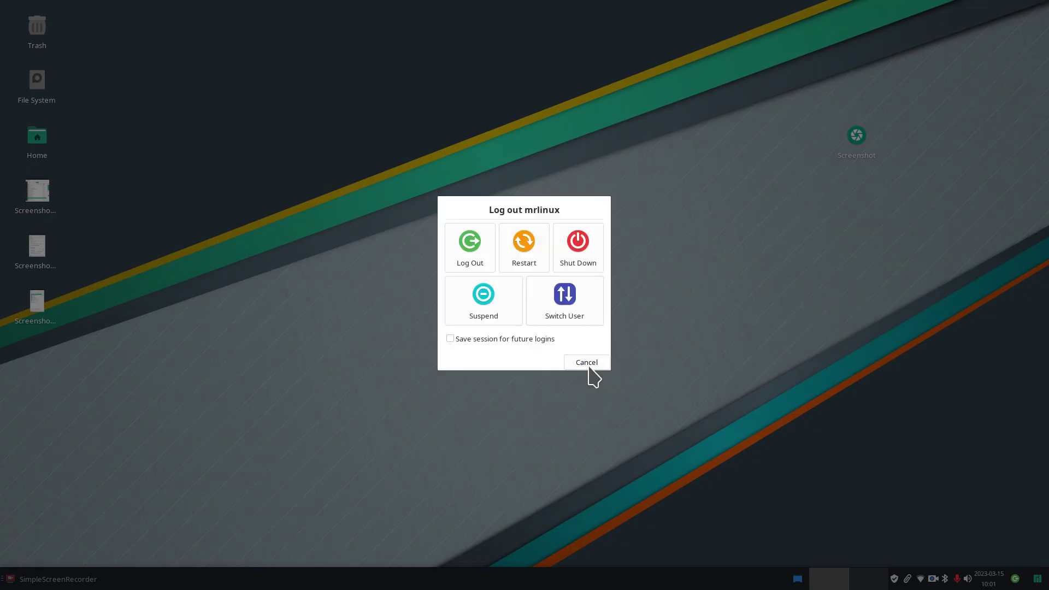
{"action": "left_click", "coordinate": [589, 365]}
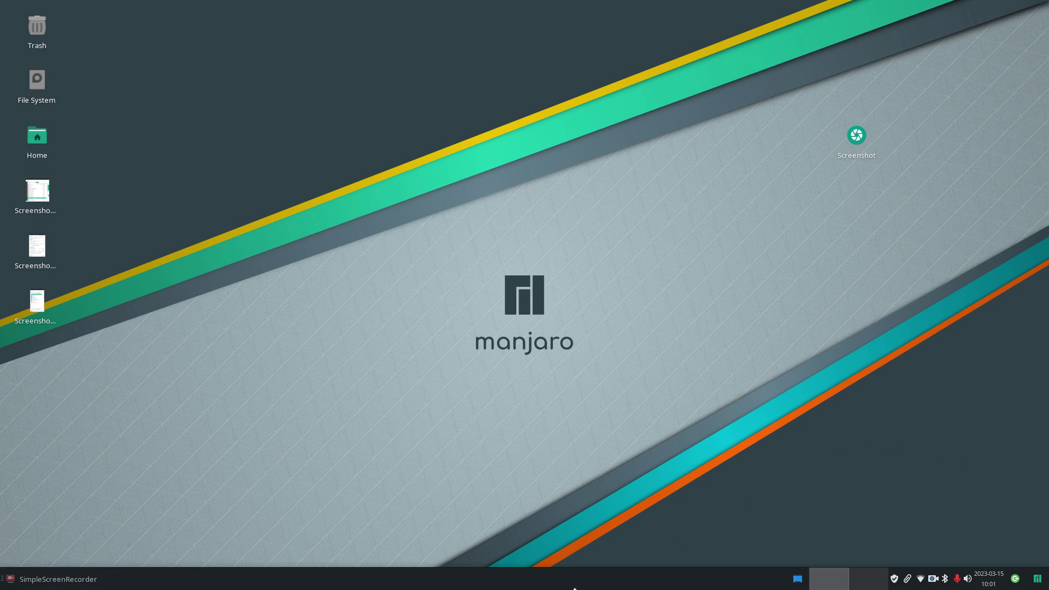
Step: Reopen Panel Preferences and move Whisker Menu back to the top of the Items list
{"action": "right_click", "coordinate": [589, 578]}
{"action": "mouse_move", "coordinate": [612, 563]}
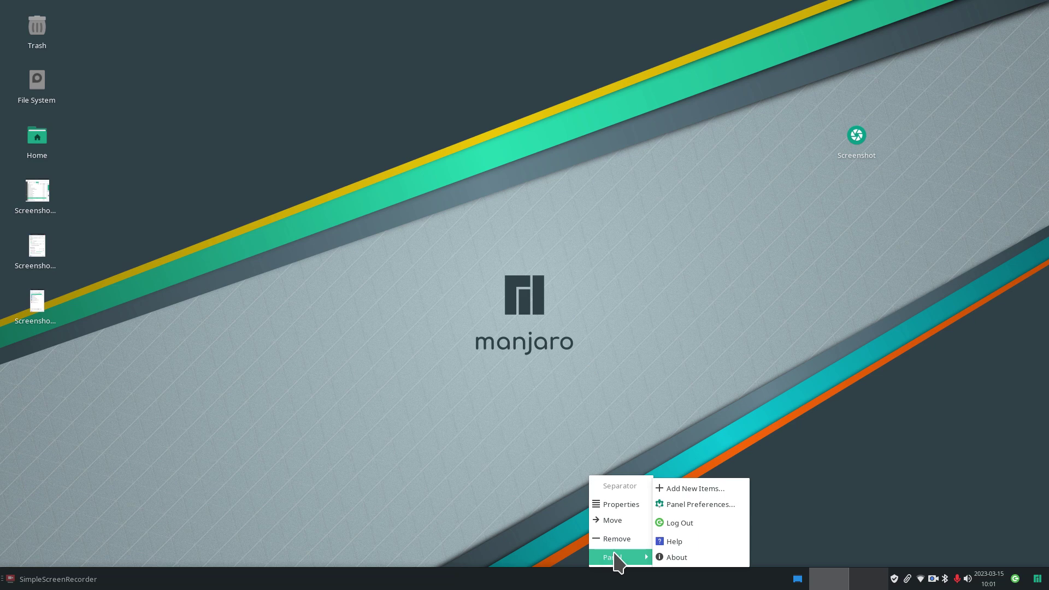
{"action": "left_click", "coordinate": [737, 503]}
{"action": "left_click", "coordinate": [554, 197]}
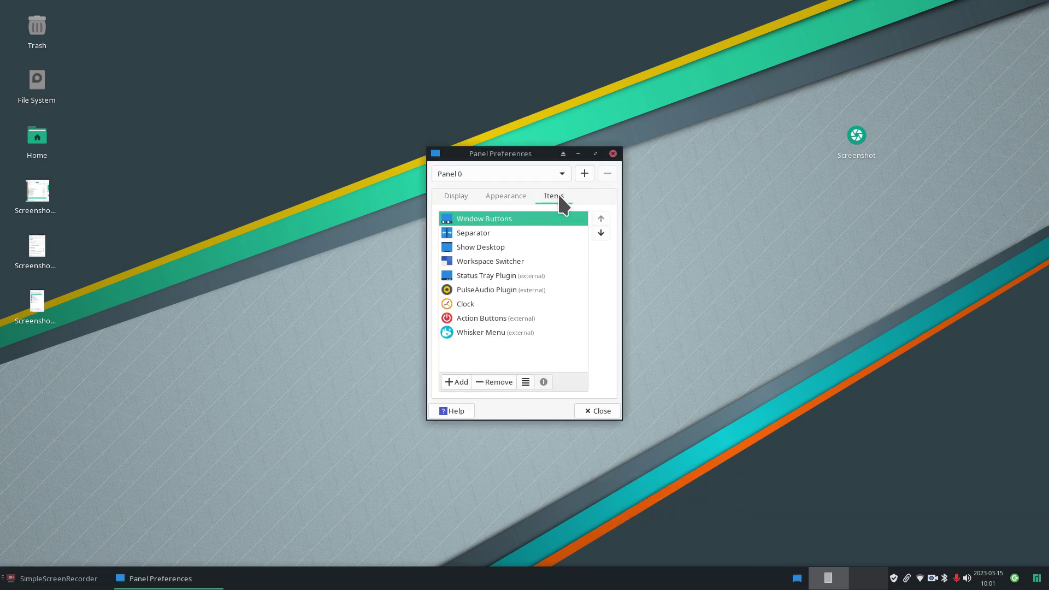
{"action": "left_click", "coordinate": [462, 336]}
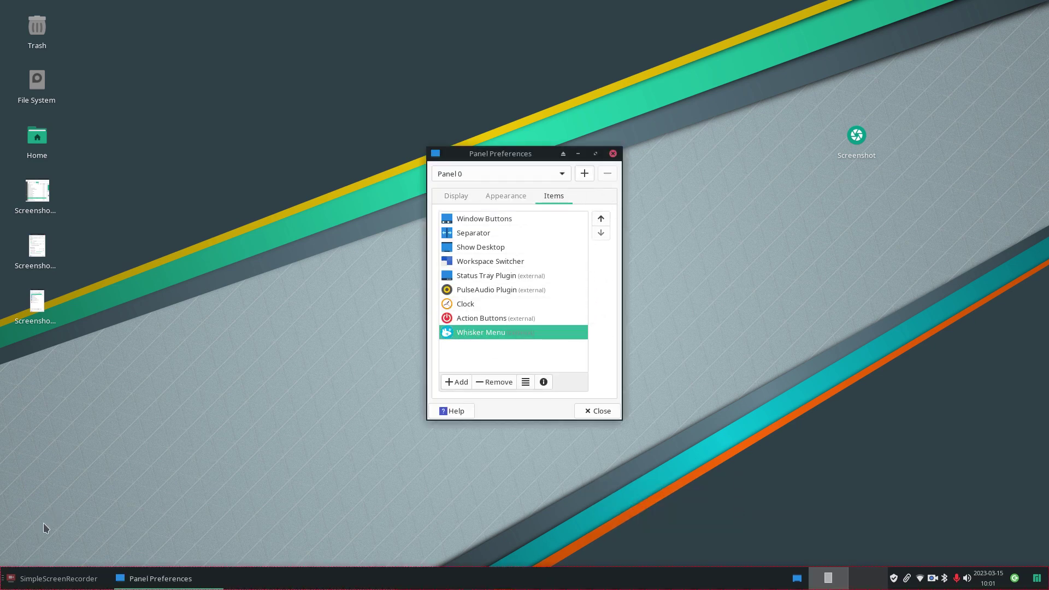
{"action": "left_click", "coordinate": [600, 218]}
{"action": "left_click", "coordinate": [600, 218]}
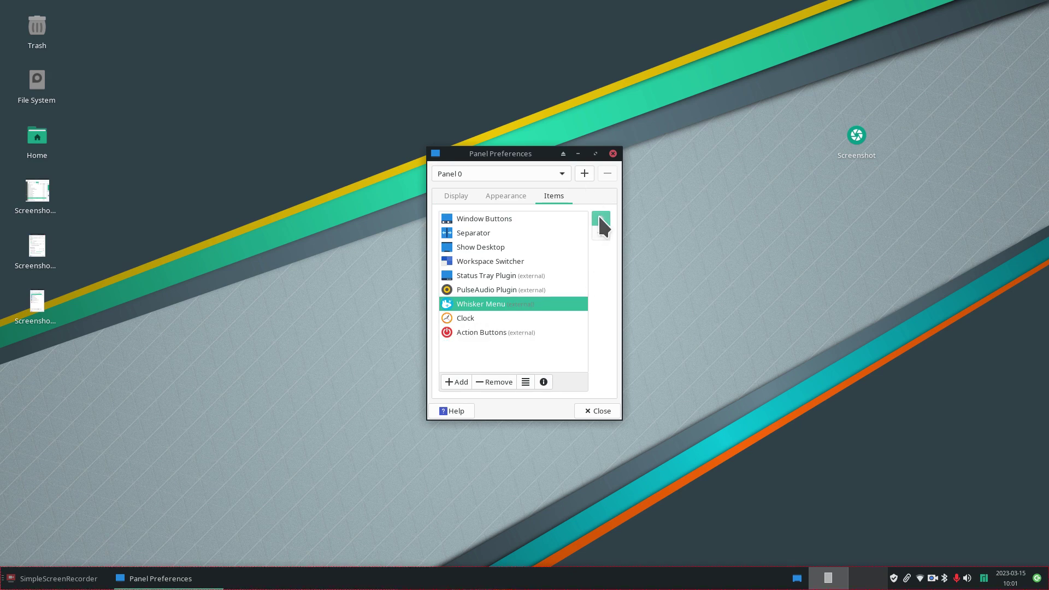
{"action": "left_click", "coordinate": [600, 218]}
{"action": "left_click", "coordinate": [600, 218]}
{"action": "left_click", "coordinate": [601, 218]}
{"action": "left_click", "coordinate": [600, 219]}
{"action": "left_click", "coordinate": [600, 218]}
{"action": "left_click", "coordinate": [600, 219]}
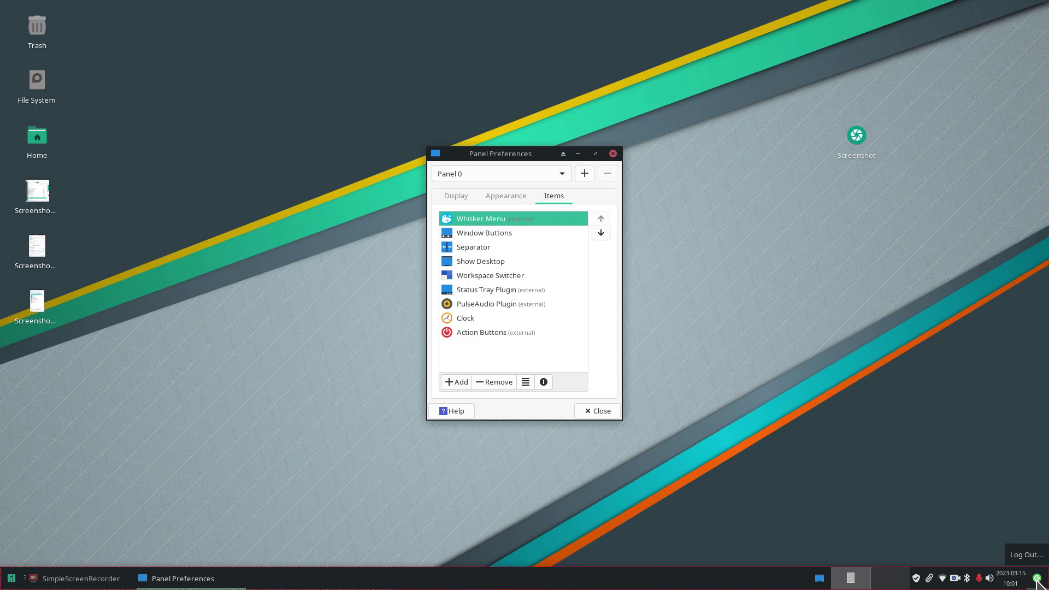
Step: Move the Clock up past Window Buttons so it follows the menu button
{"action": "left_click", "coordinate": [457, 318]}
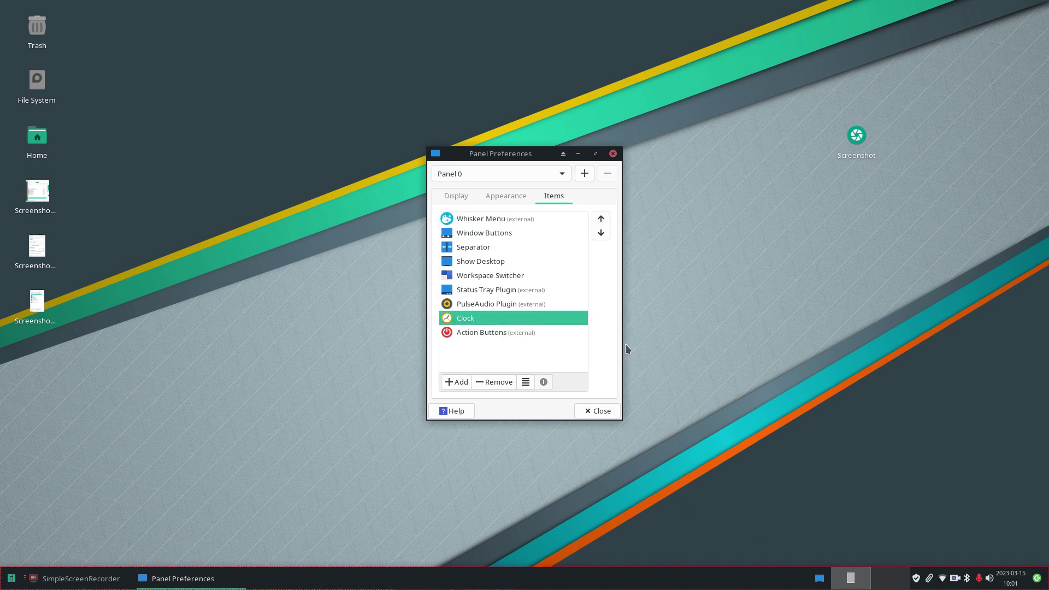
{"action": "mouse_move", "coordinate": [1006, 577]}
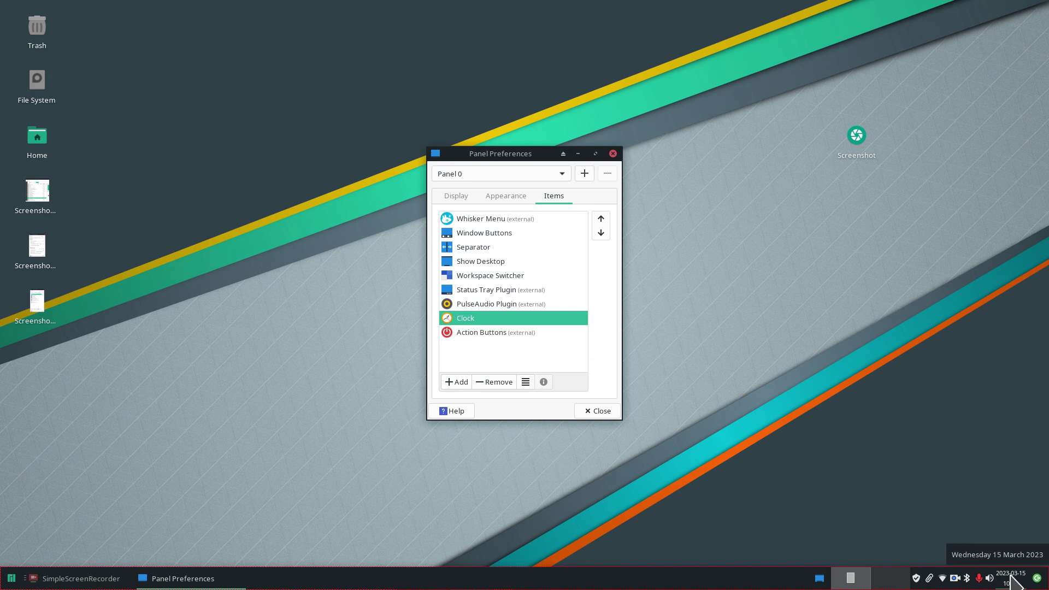
{"action": "left_click", "coordinate": [601, 217]}
{"action": "left_click", "coordinate": [599, 215]}
{"action": "left_click", "coordinate": [599, 215]}
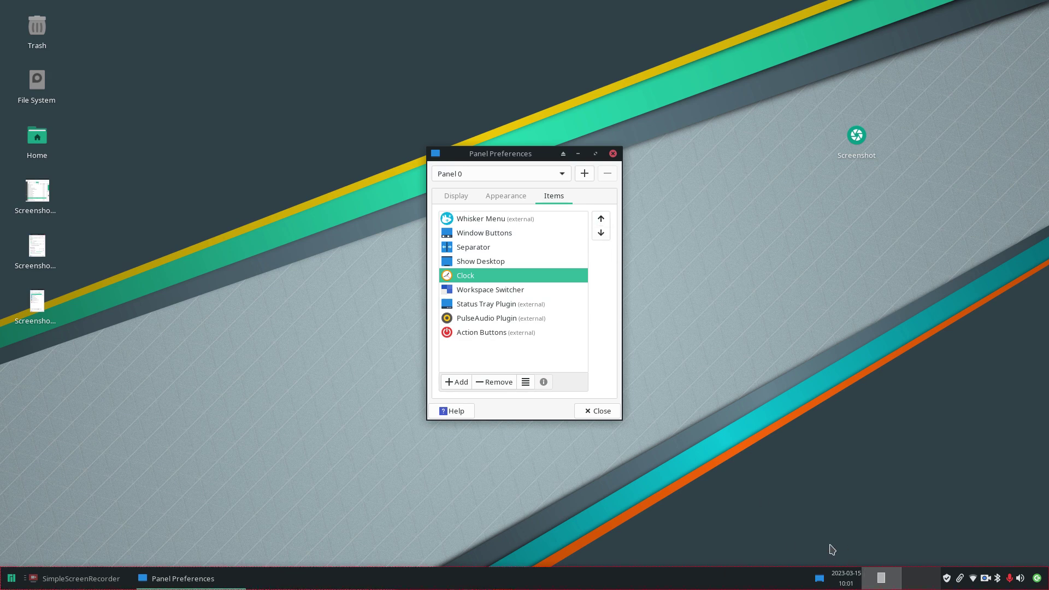
{"action": "left_click", "coordinate": [596, 216]}
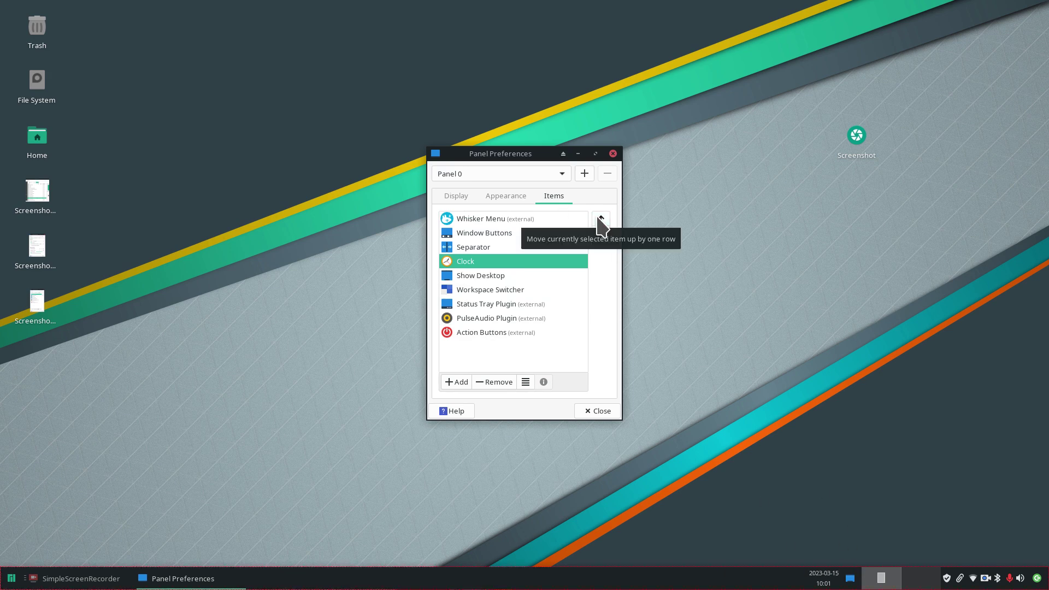
{"action": "left_click", "coordinate": [596, 216]}
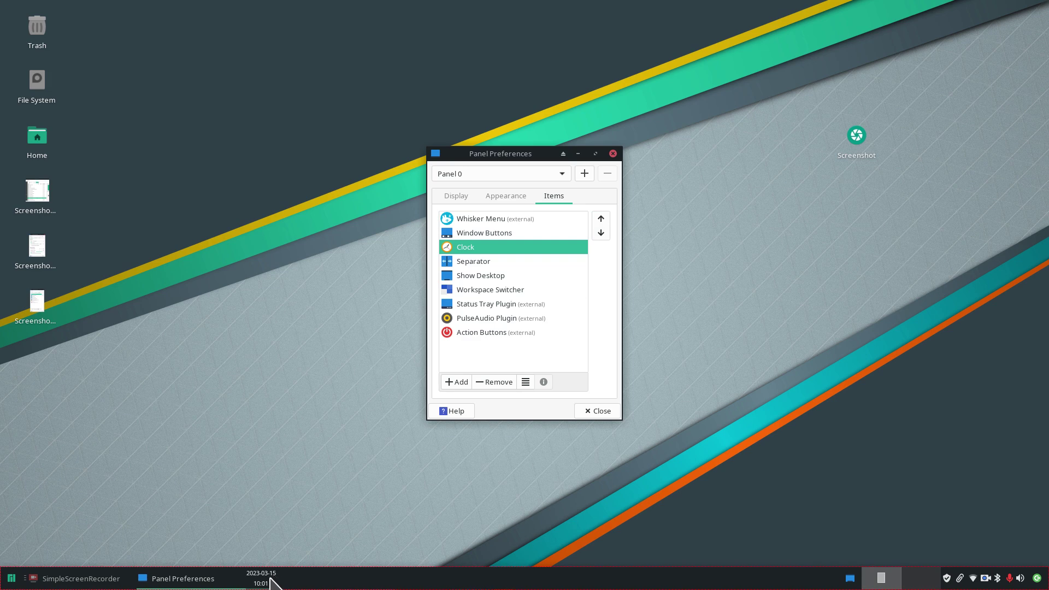
{"action": "left_click", "coordinate": [601, 216]}
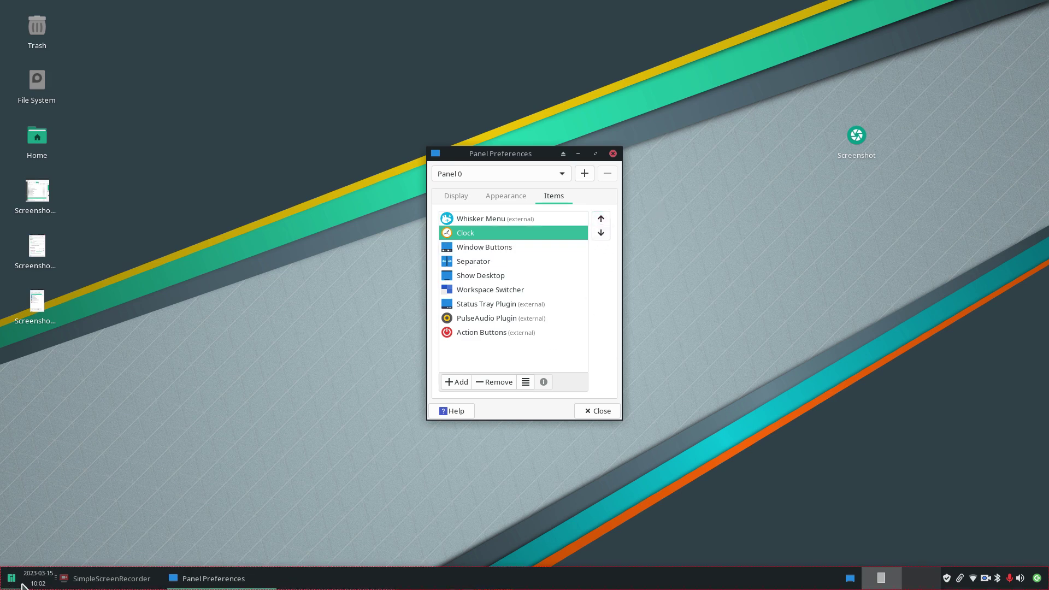
Step: Close Panel Preferences and check the clock's calendar popup at the panel's left
{"action": "left_click", "coordinate": [587, 417]}
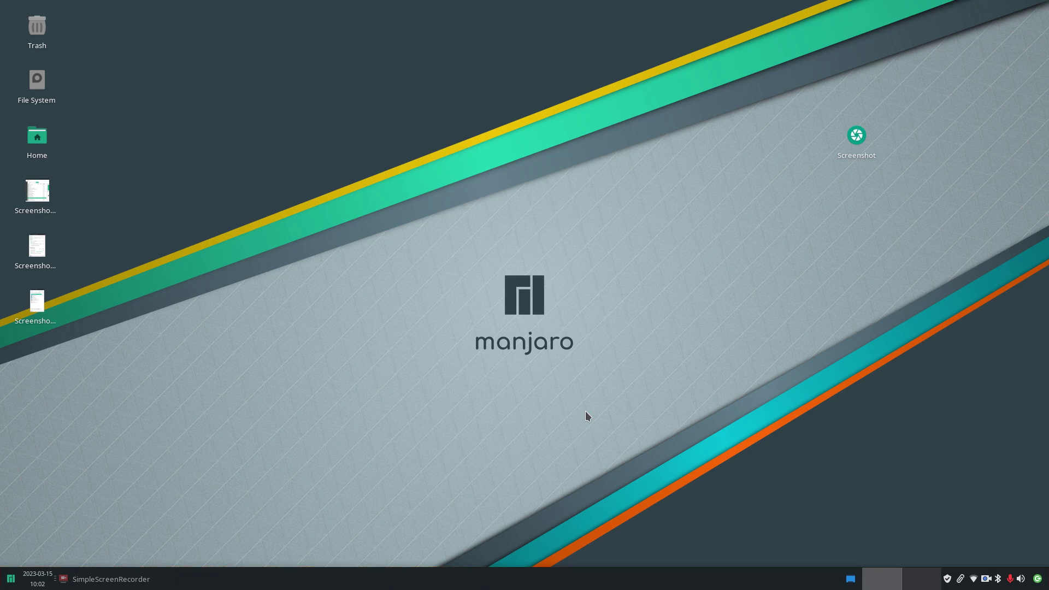
{"action": "left_click", "coordinate": [38, 579]}
{"action": "left_click", "coordinate": [36, 584]}
Step: Reopen Panel Preferences and move the Clock item down to the end of the list
{"action": "right_click", "coordinate": [549, 582]}
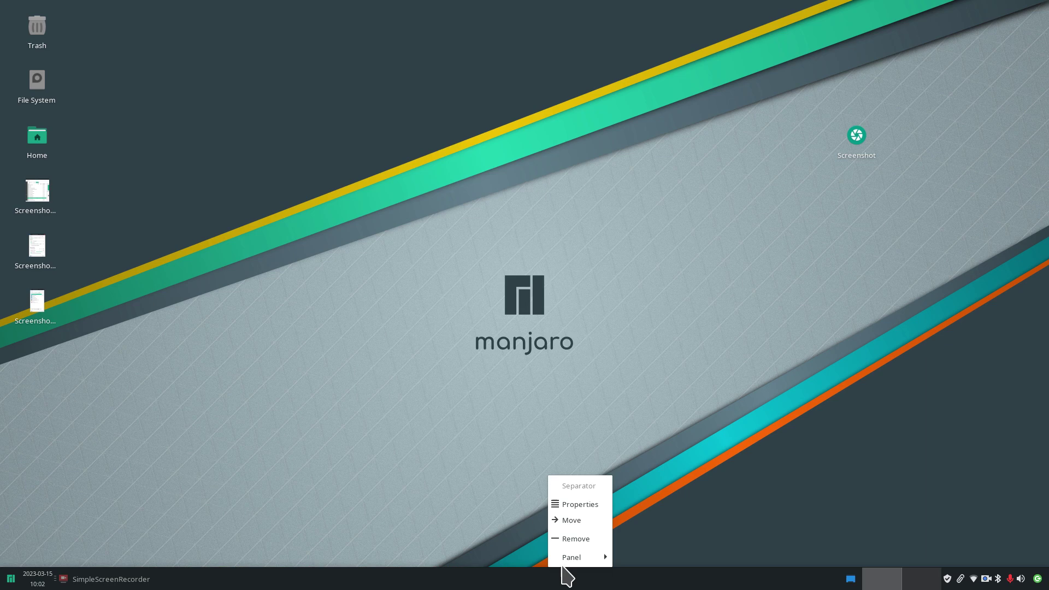
{"action": "left_click", "coordinate": [683, 508]}
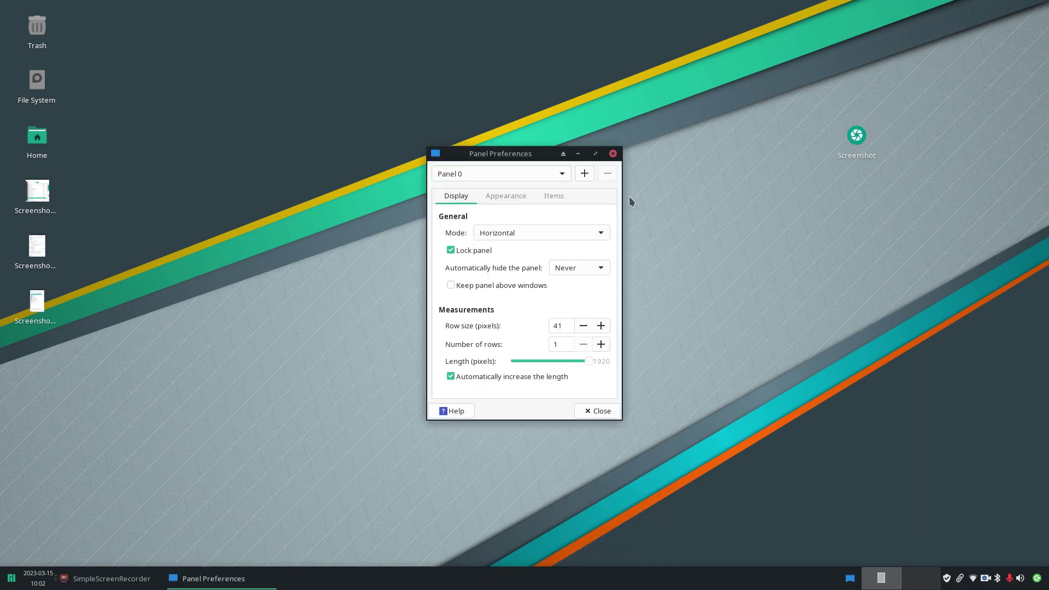
{"action": "left_click", "coordinate": [555, 195]}
{"action": "left_click", "coordinate": [474, 234]}
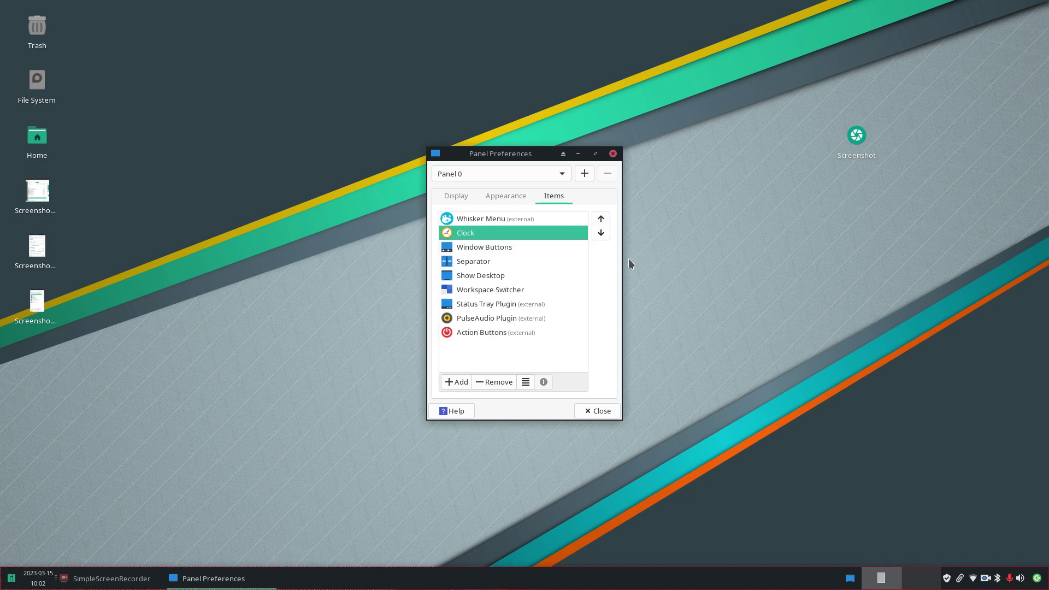
{"action": "left_click", "coordinate": [601, 233]}
{"action": "left_click", "coordinate": [602, 232]}
{"action": "left_click", "coordinate": [601, 233]}
{"action": "left_click", "coordinate": [602, 232]}
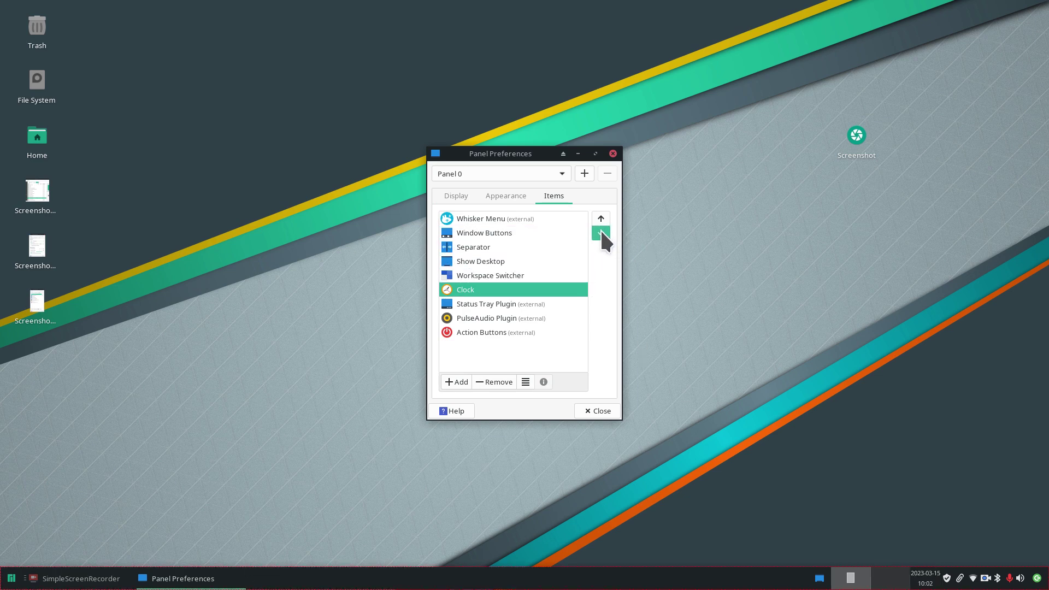
{"action": "left_click", "coordinate": [601, 233]}
{"action": "left_click", "coordinate": [601, 232]}
{"action": "left_click", "coordinate": [601, 233]}
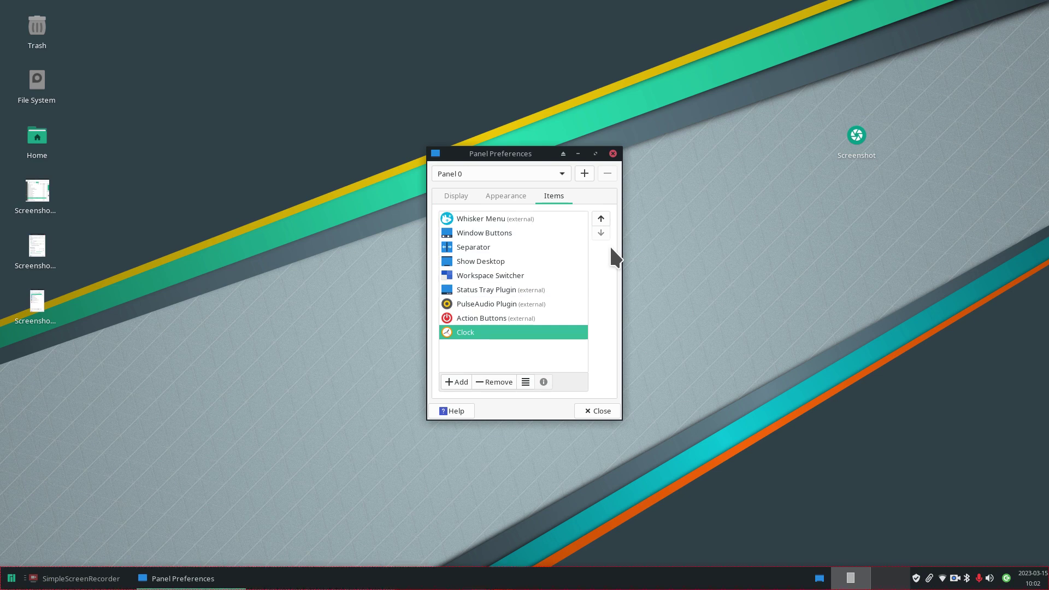
Step: Open and close the Whisker Menu item's settings, then close Panel Preferences
{"action": "left_click", "coordinate": [496, 217]}
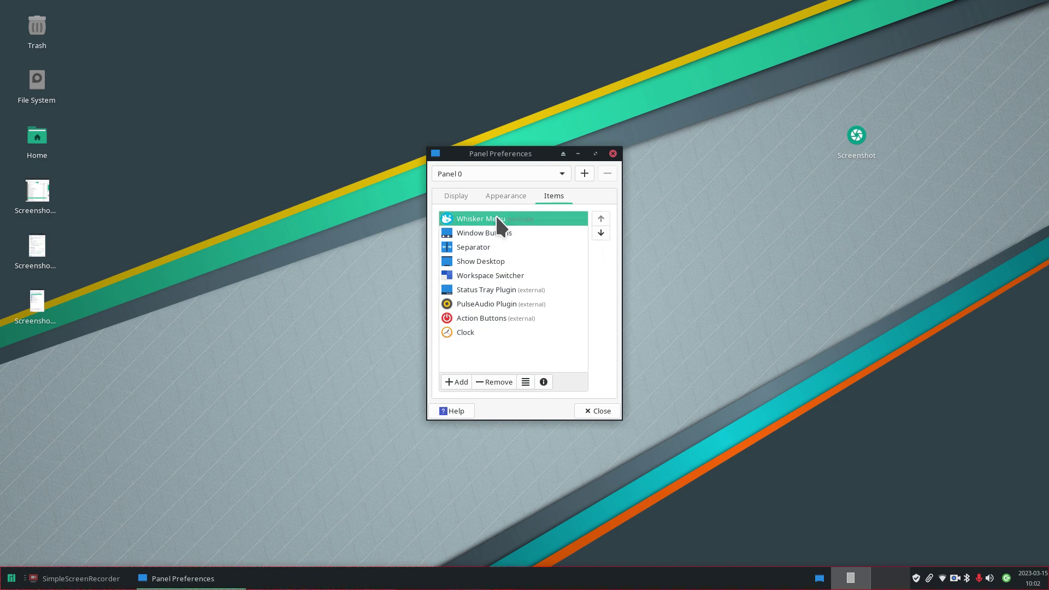
{"action": "left_click", "coordinate": [525, 382]}
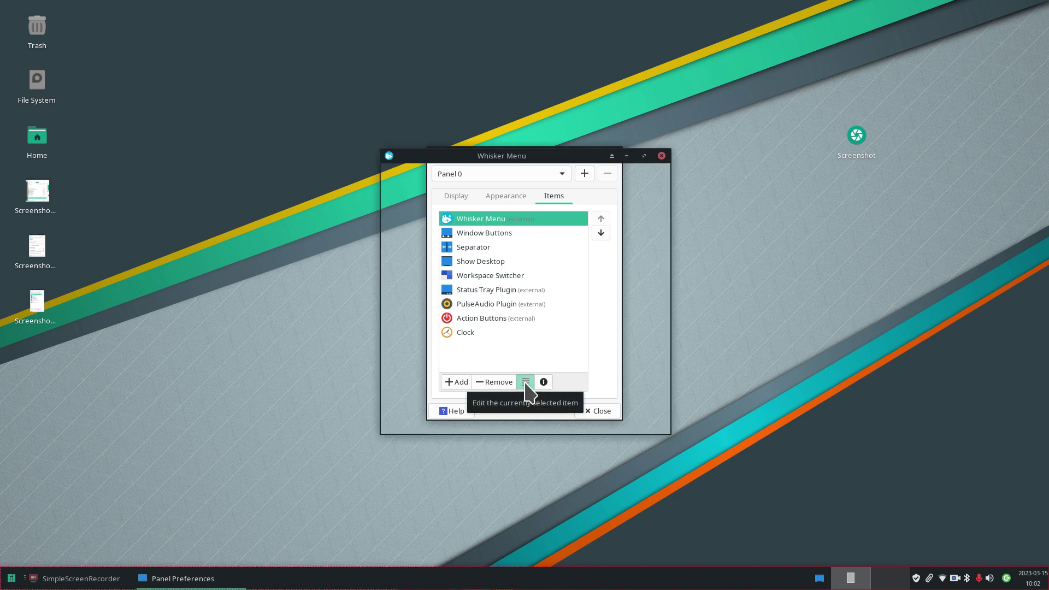
{"action": "left_click", "coordinate": [662, 156]}
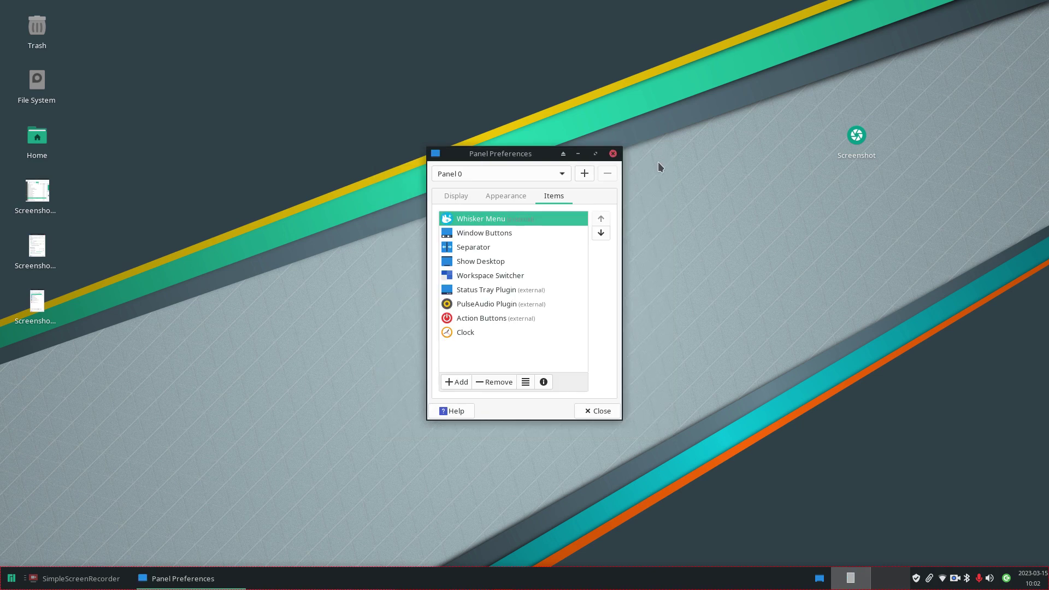
{"action": "left_click", "coordinate": [613, 154]}
Step: Open the Whisker Menu properties and save an active-window screenshot as Screenshot_2023-03-15_10-02-40.png on the Desktop
{"action": "right_click", "coordinate": [11, 579]}
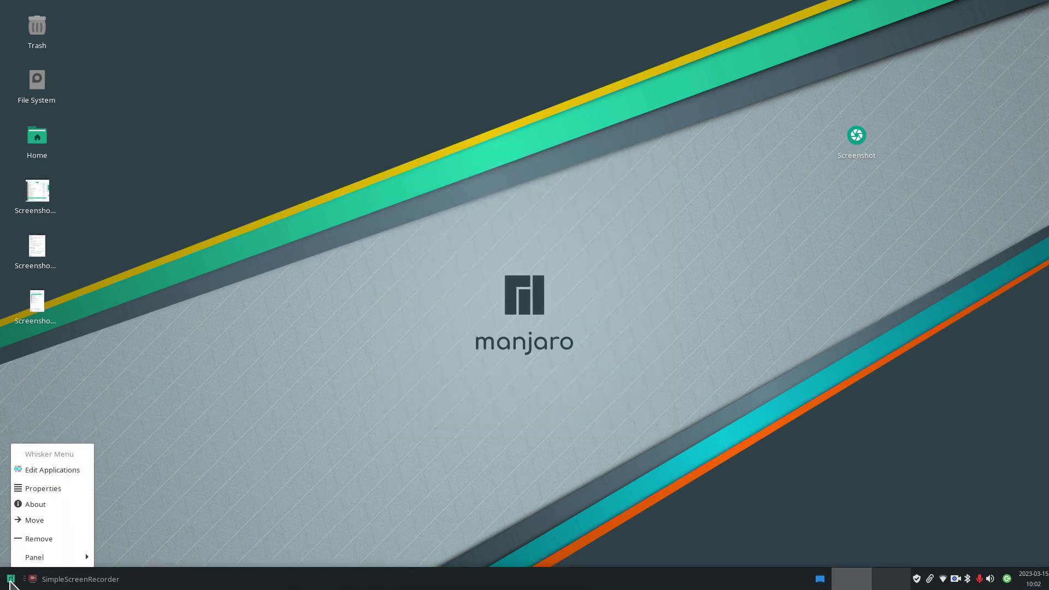
{"action": "left_click", "coordinate": [71, 488]}
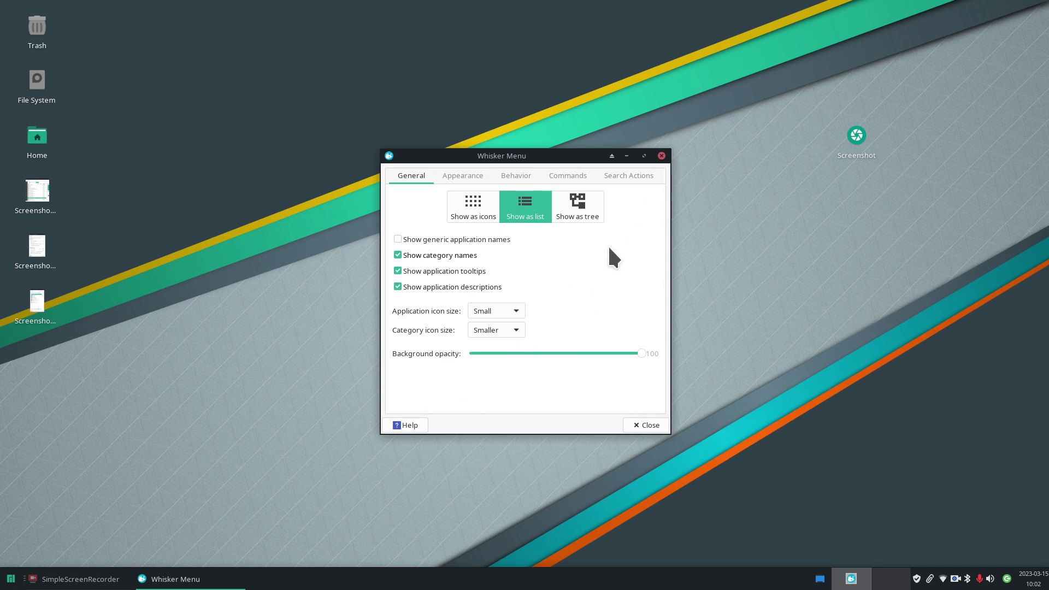
{"action": "double_click", "coordinate": [859, 138]}
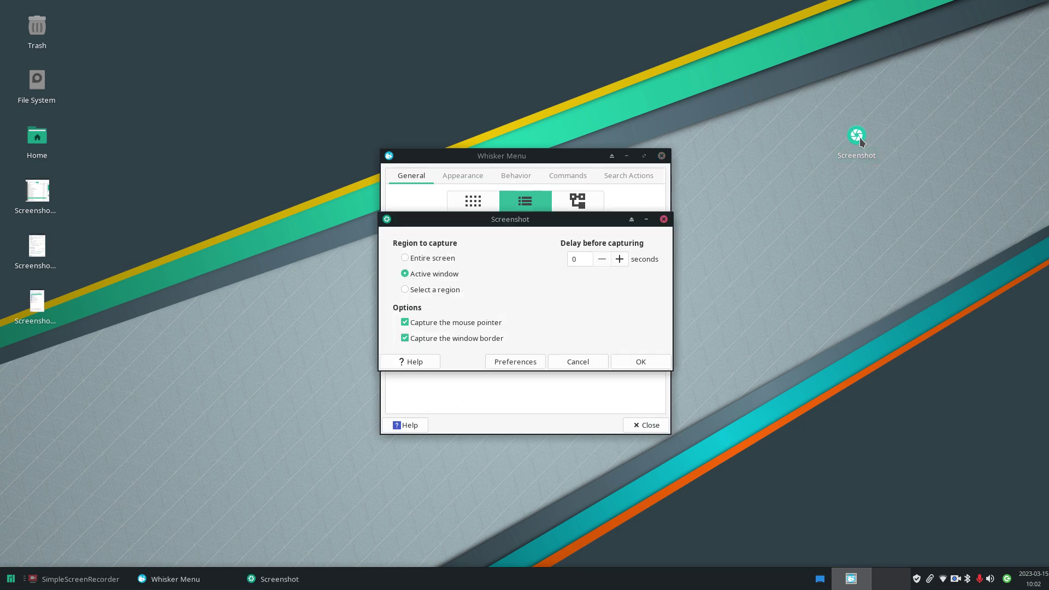
{"action": "left_click", "coordinate": [639, 360]}
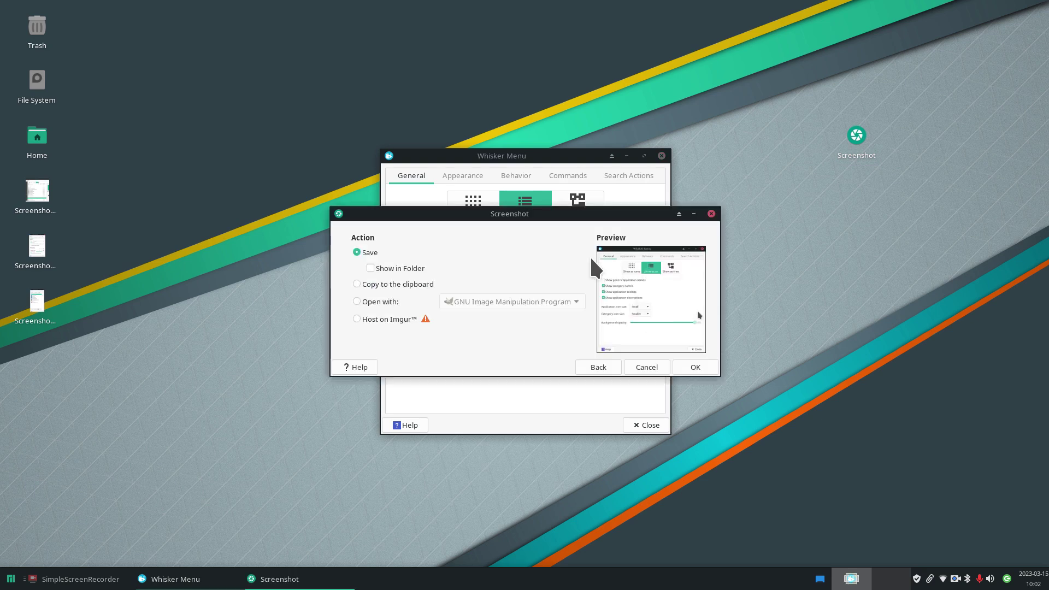
{"action": "left_click", "coordinate": [695, 367]}
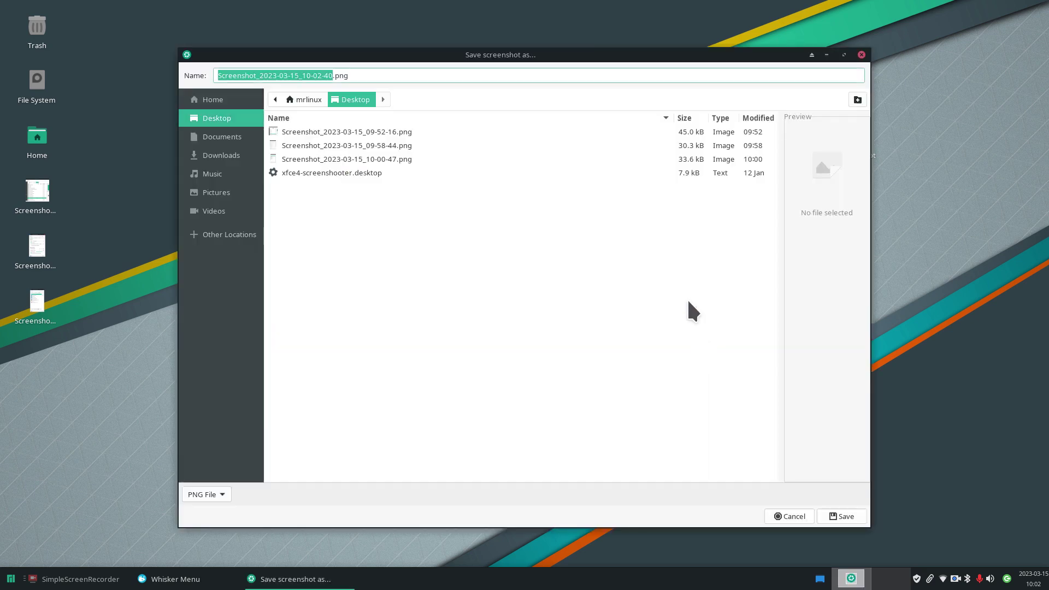
{"action": "left_click", "coordinate": [843, 516]}
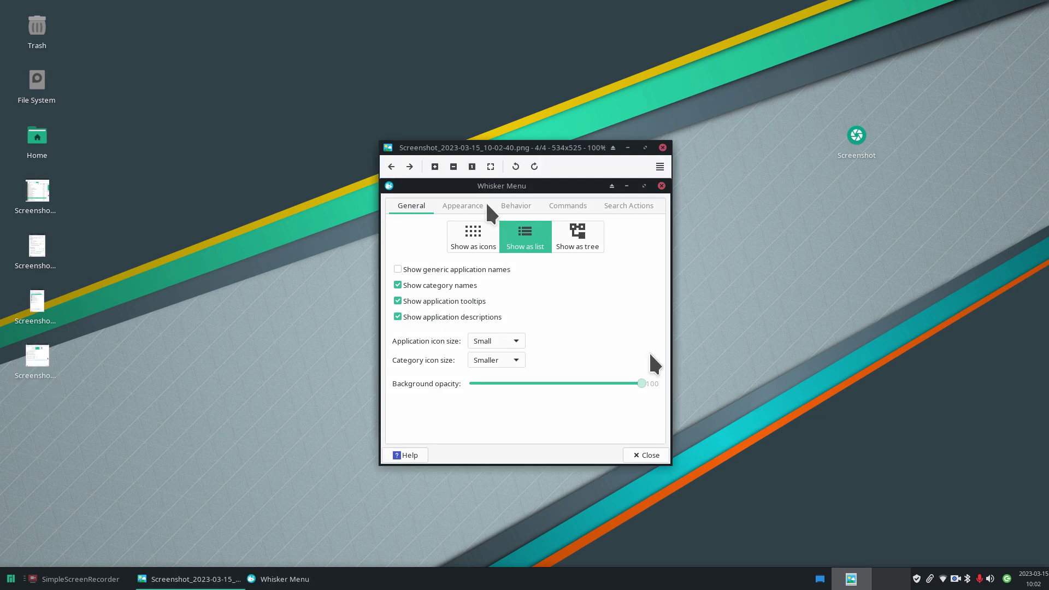
Step: Move the screenshot viewer to the upper right and enlarge the application menu
{"action": "left_click_drag", "start_coordinate": [469, 153], "coordinate": [805, 99]}
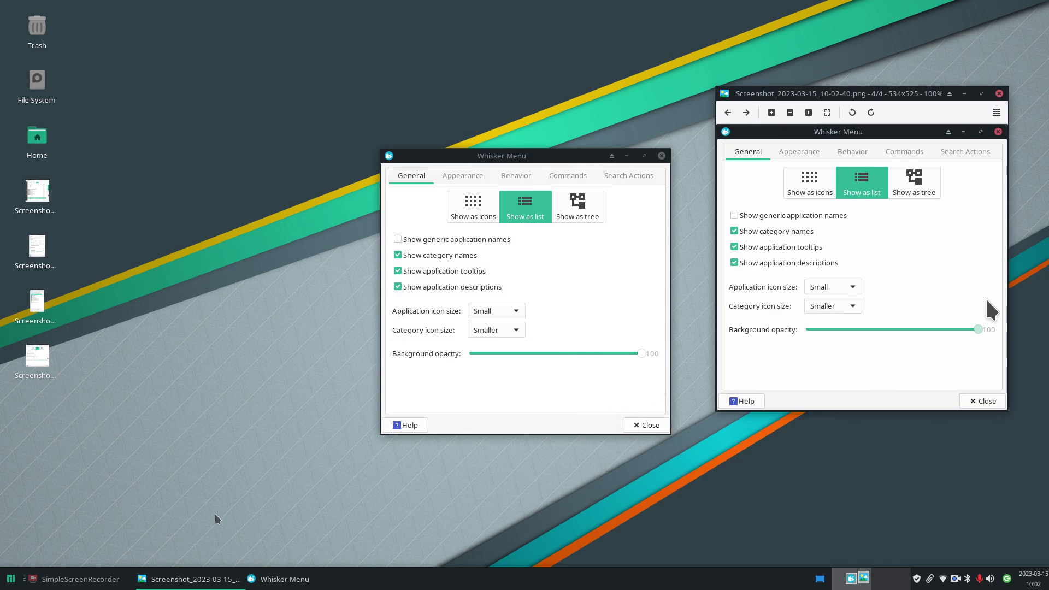
{"action": "left_click", "coordinate": [11, 579]}
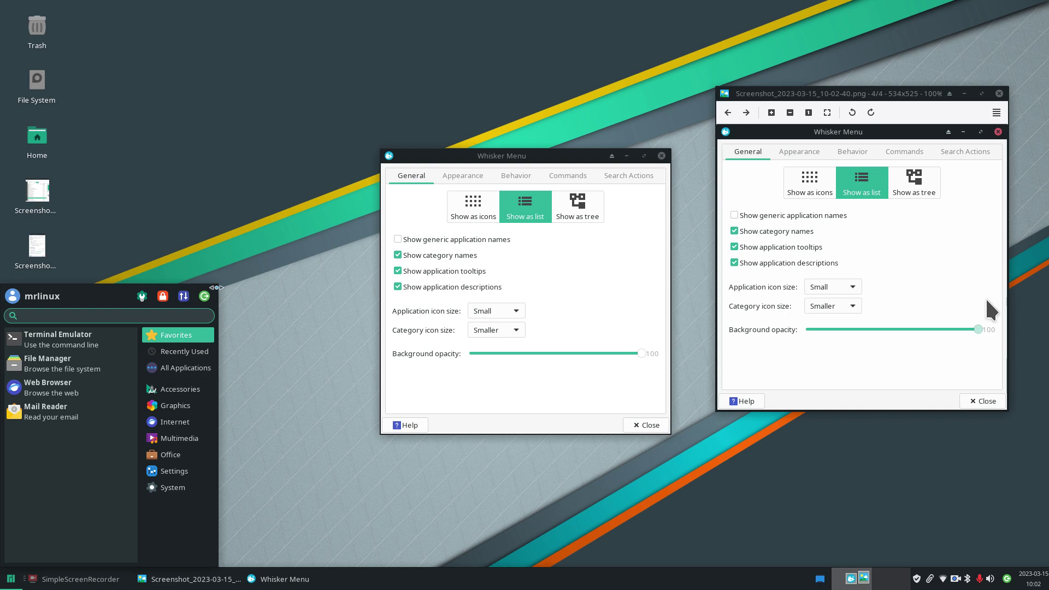
{"action": "left_click_drag", "start_coordinate": [218, 283], "coordinate": [290, 156]}
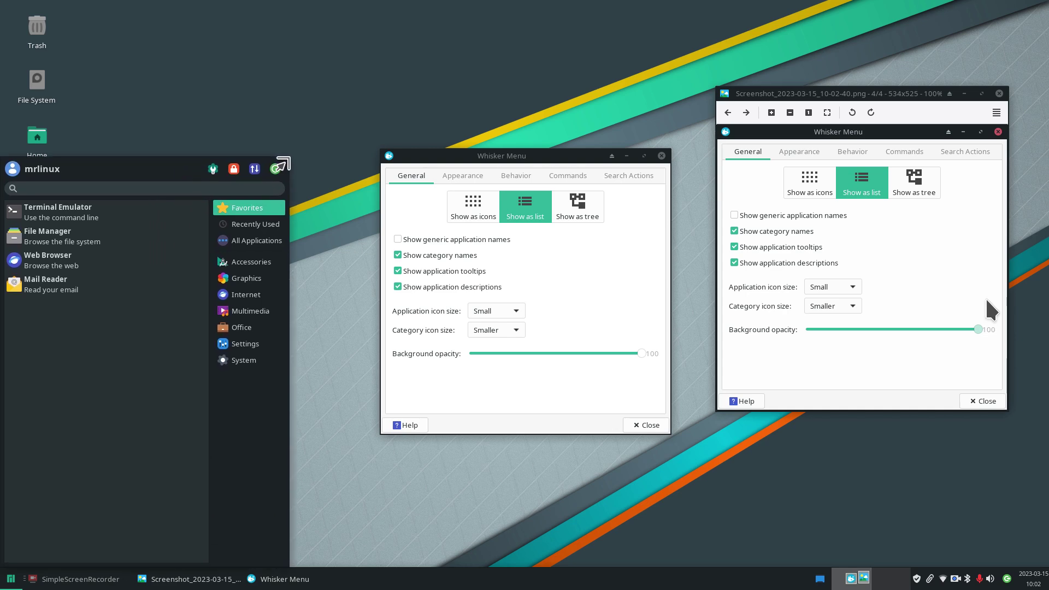
{"action": "left_click", "coordinate": [510, 311]}
Step: Set application and category icon sizes to Very Large and close the Whisker settings
{"action": "left_click", "coordinate": [510, 311]}
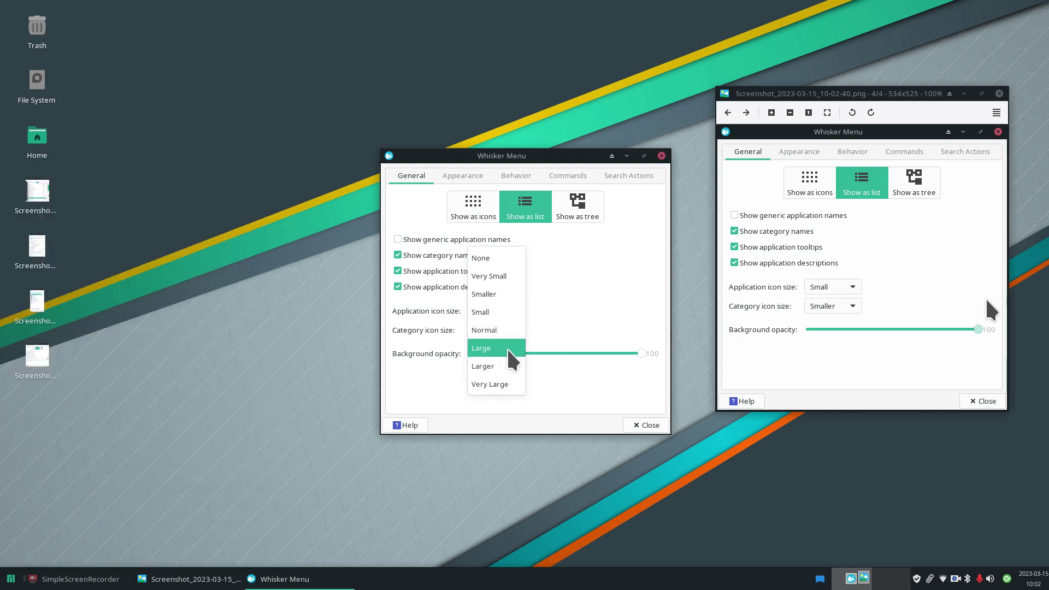
{"action": "left_click", "coordinate": [509, 383]}
{"action": "left_click", "coordinate": [518, 331]}
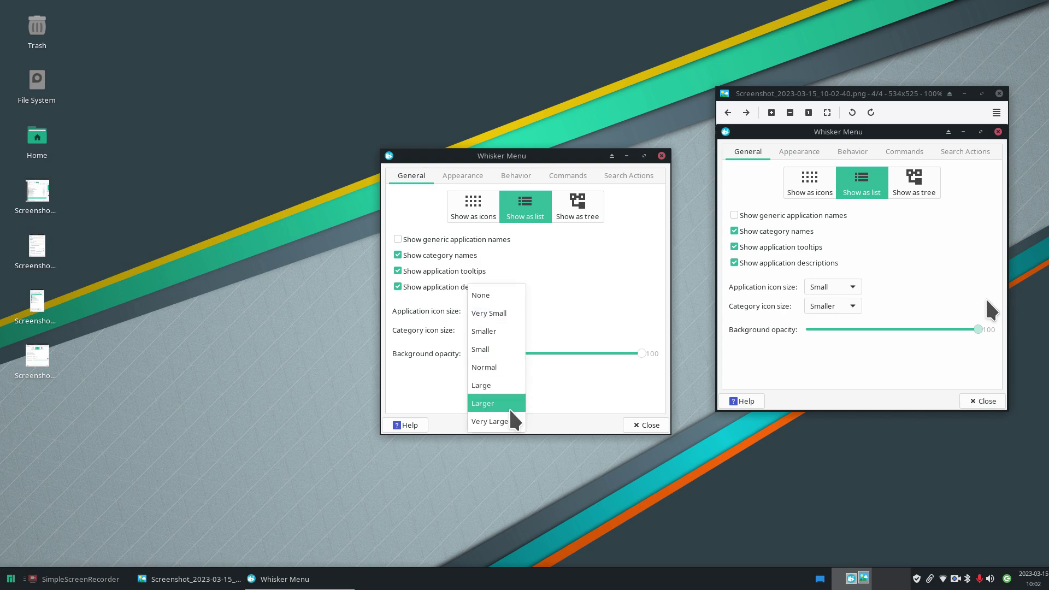
{"action": "left_click", "coordinate": [510, 422]}
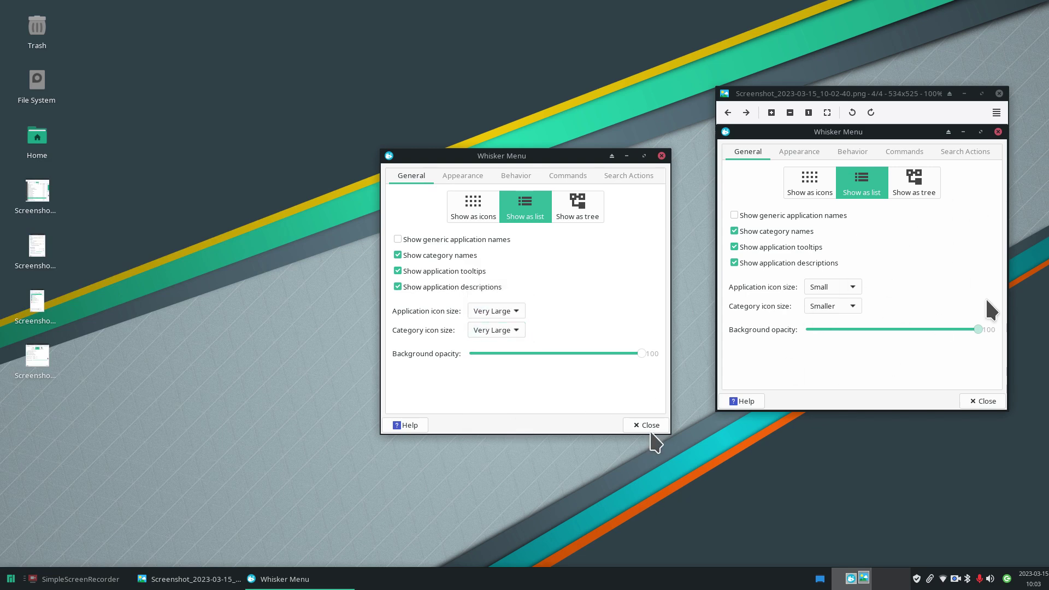
{"action": "left_click", "coordinate": [649, 427]}
Step: Open the application menu and scroll through it to preview the huge icons
{"action": "left_click", "coordinate": [11, 580]}
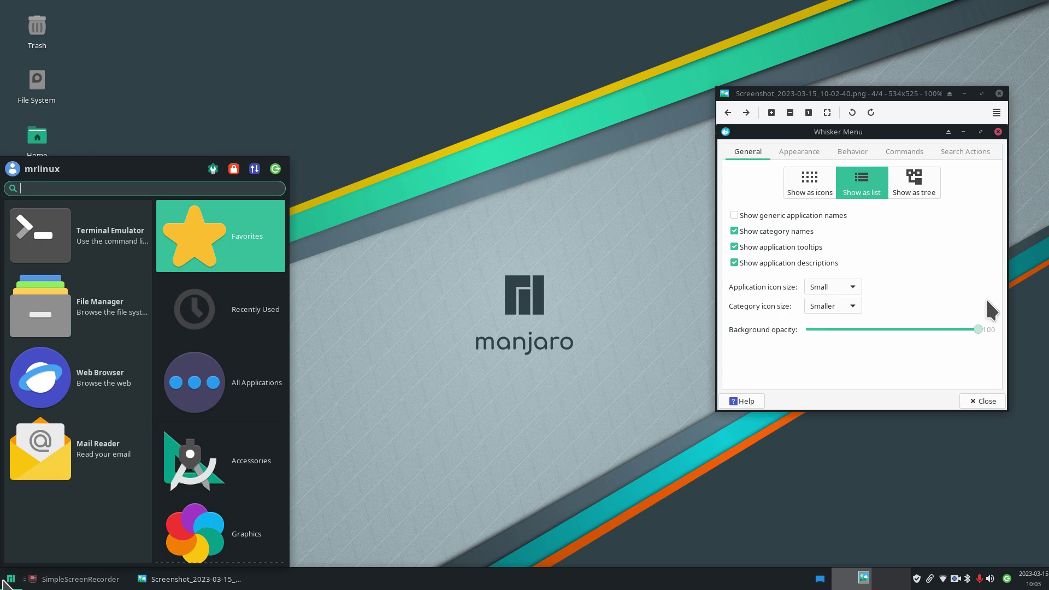
{"action": "scroll", "coordinate": [182, 470], "scroll_direction": "down", "scroll_amount": 5}
{"action": "scroll", "coordinate": [182, 470], "scroll_direction": "up", "scroll_amount": 5}
{"action": "scroll", "coordinate": [182, 470], "scroll_direction": "down", "scroll_amount": 5}
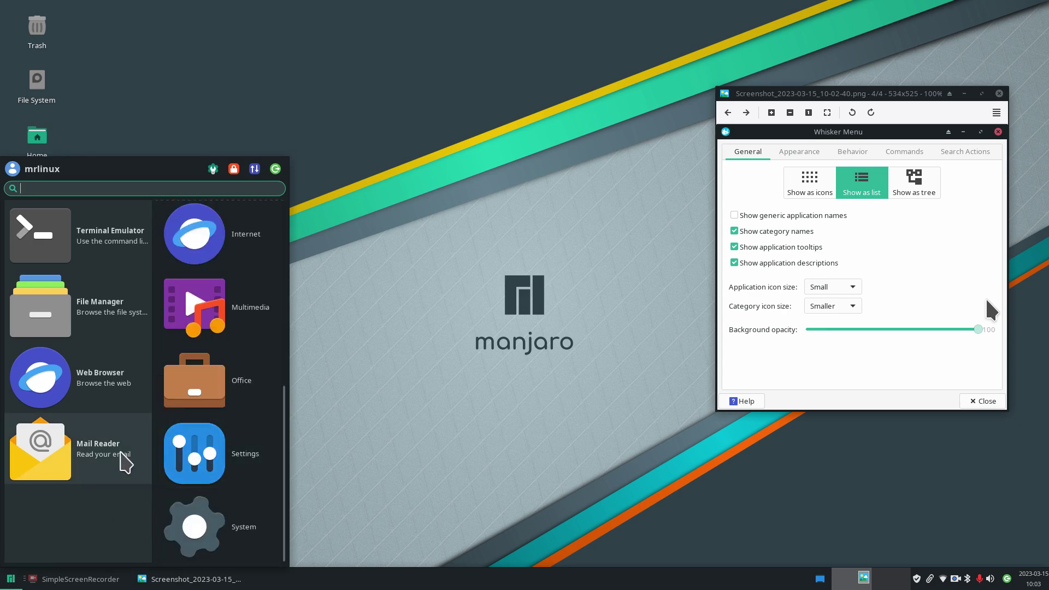
{"action": "left_click", "coordinate": [443, 376]}
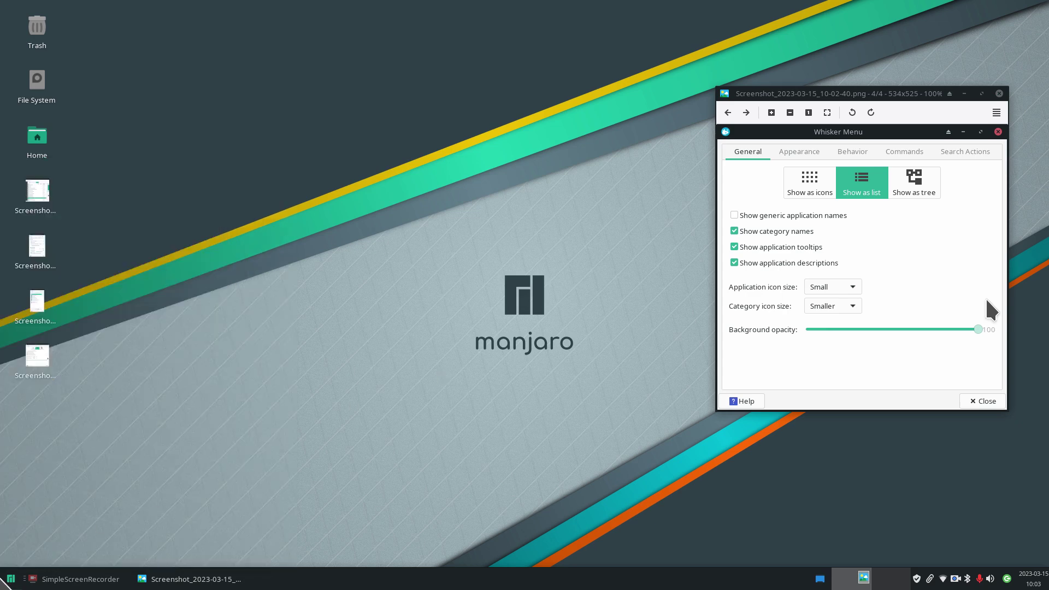
Step: From the menu button's Properties, switch application and category icon sizes to Very Small and close
{"action": "right_click", "coordinate": [6, 583]}
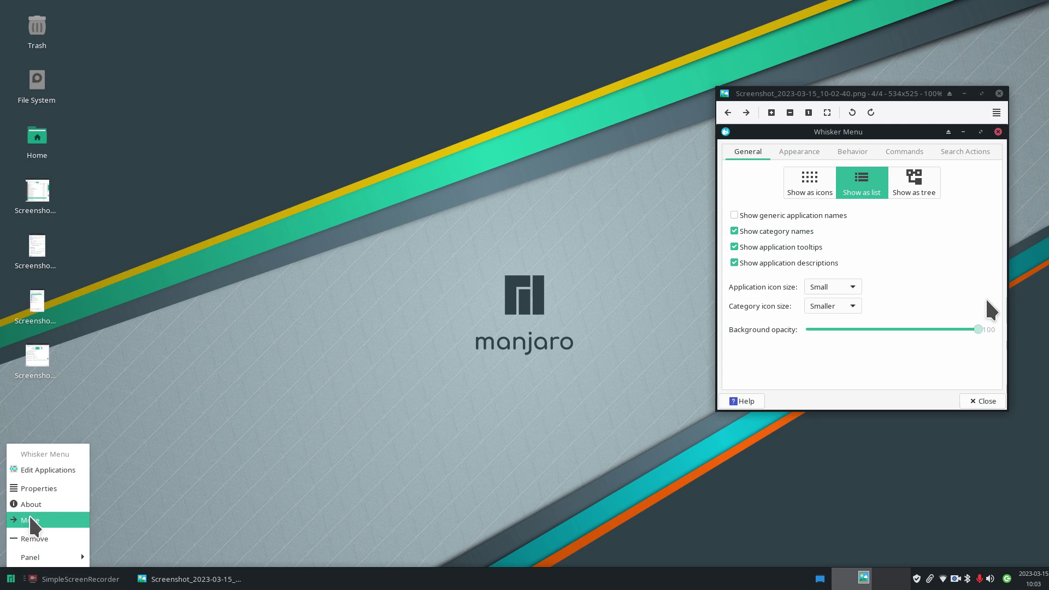
{"action": "left_click", "coordinate": [33, 487]}
{"action": "left_click", "coordinate": [505, 311]}
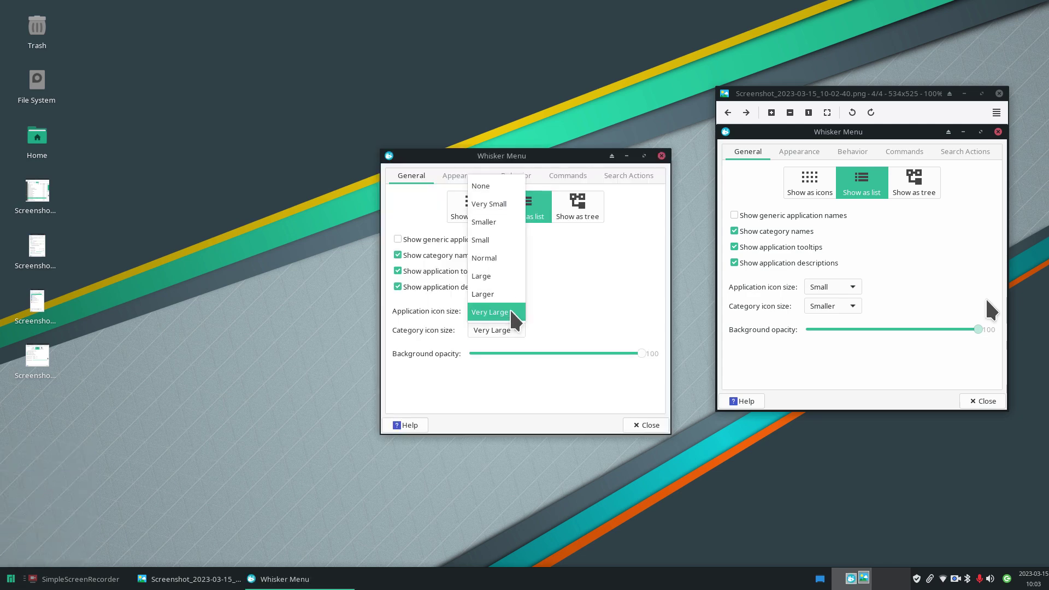
{"action": "left_click", "coordinate": [514, 205]}
{"action": "left_click", "coordinate": [503, 330]}
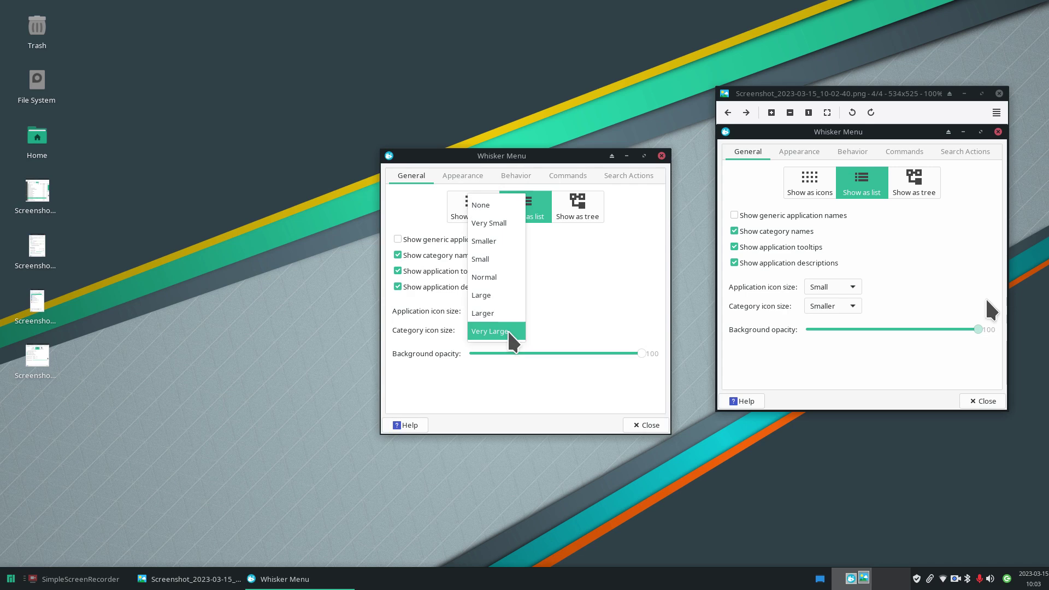
{"action": "left_click", "coordinate": [507, 224]}
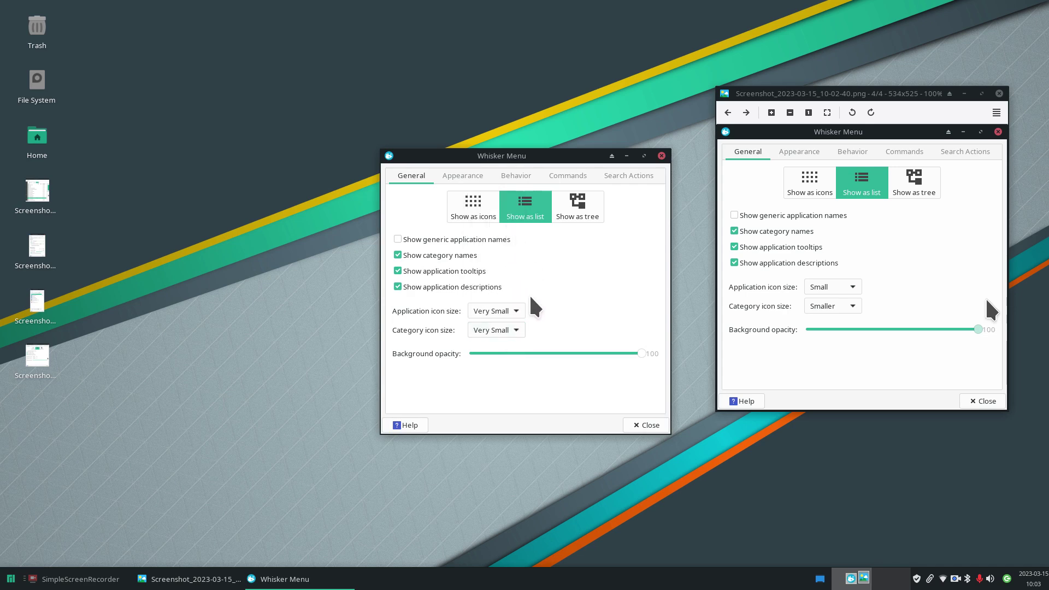
{"action": "left_click", "coordinate": [647, 426]}
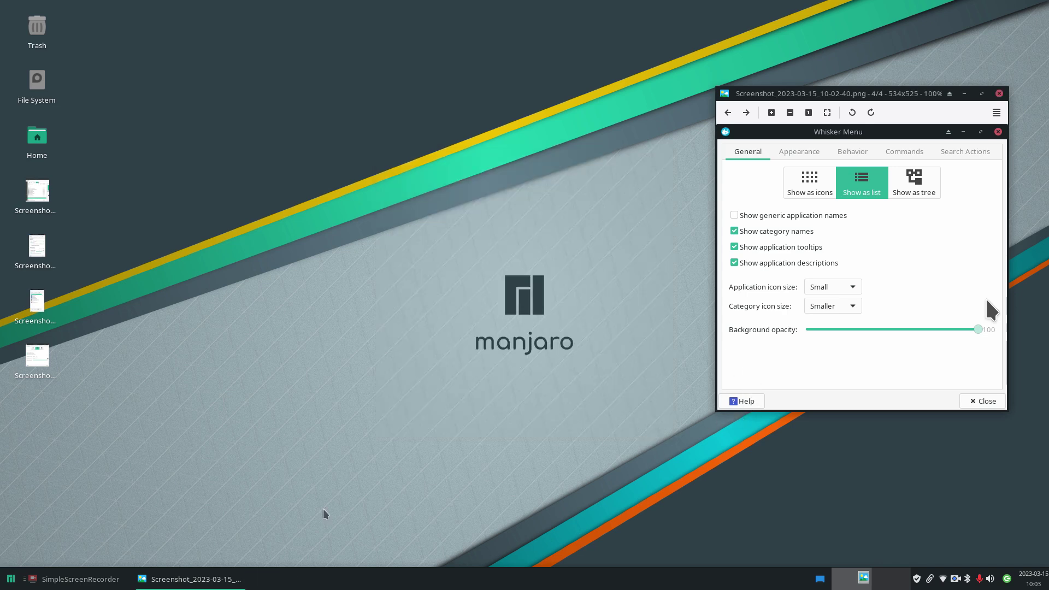
Step: Set application and category icon sizes to None, then reopen the launcher to confirm no icons
{"action": "left_click", "coordinate": [3, 581]}
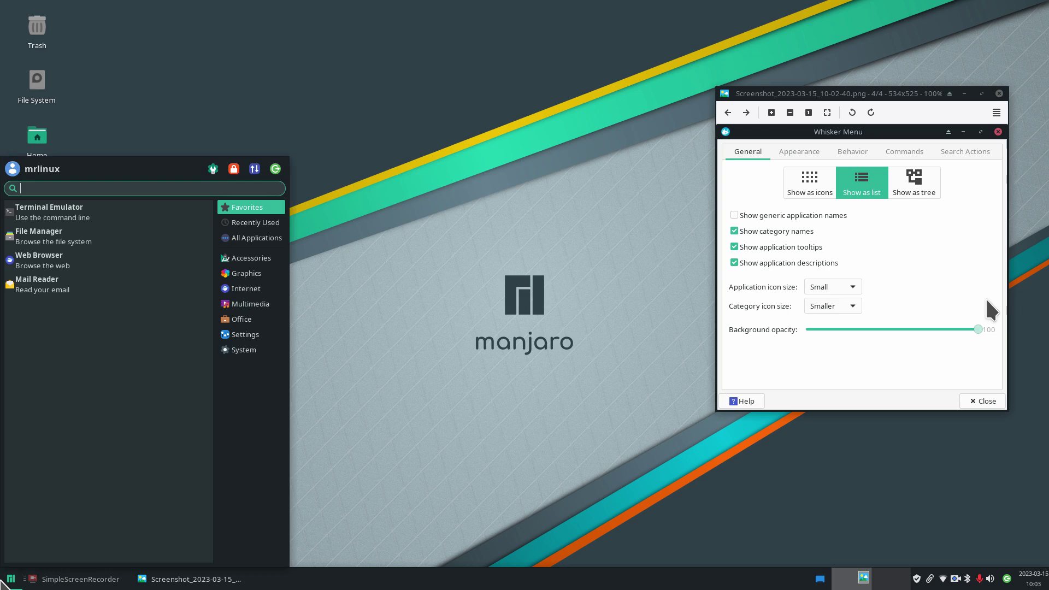
{"action": "left_click", "coordinate": [550, 258]}
{"action": "right_click", "coordinate": [11, 579]}
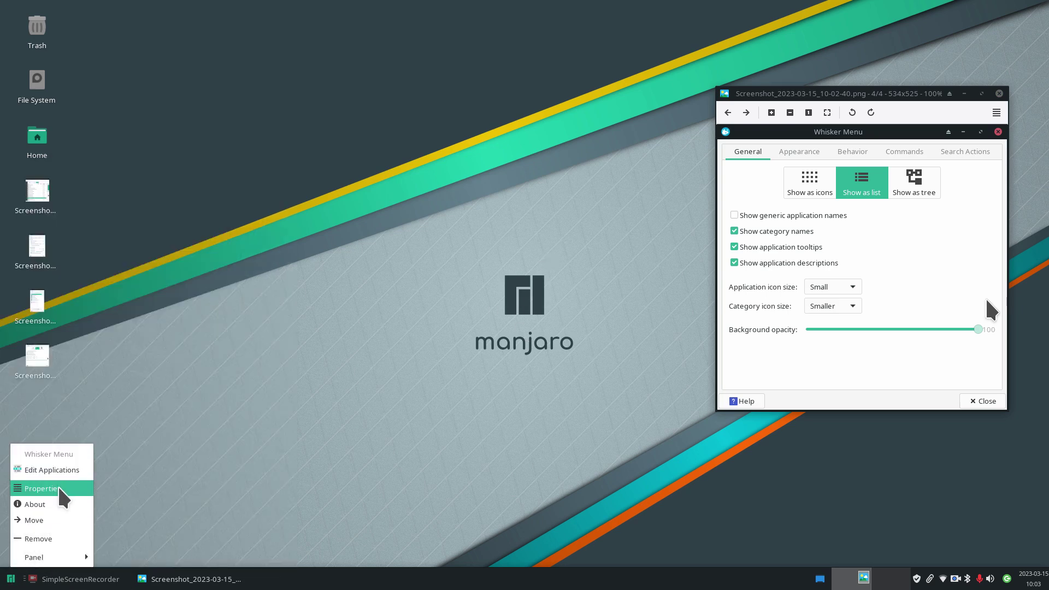
{"action": "left_click", "coordinate": [38, 484]}
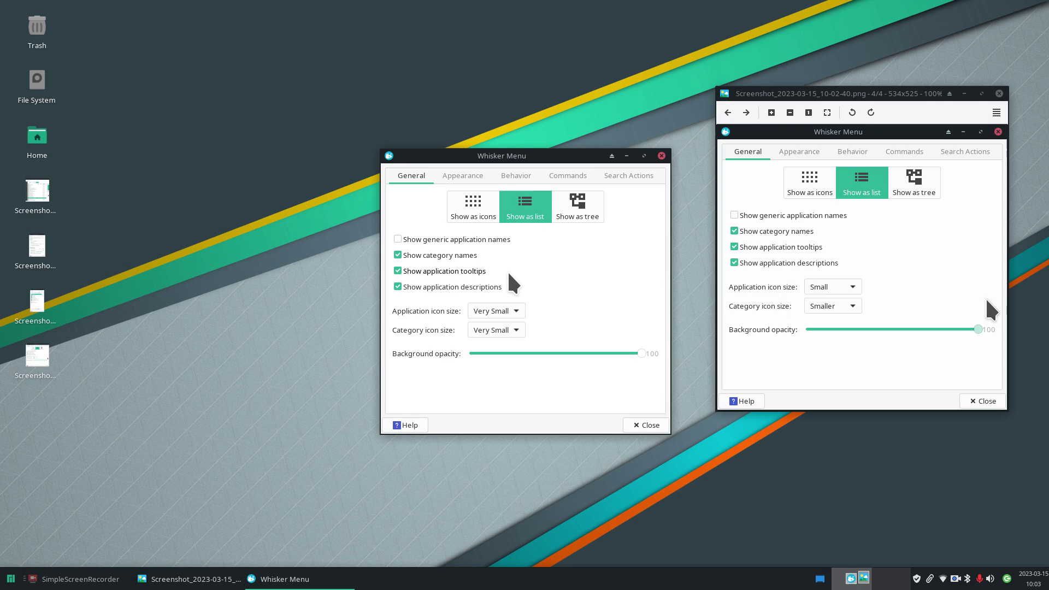
{"action": "left_click", "coordinate": [508, 311]}
{"action": "left_click", "coordinate": [506, 293]}
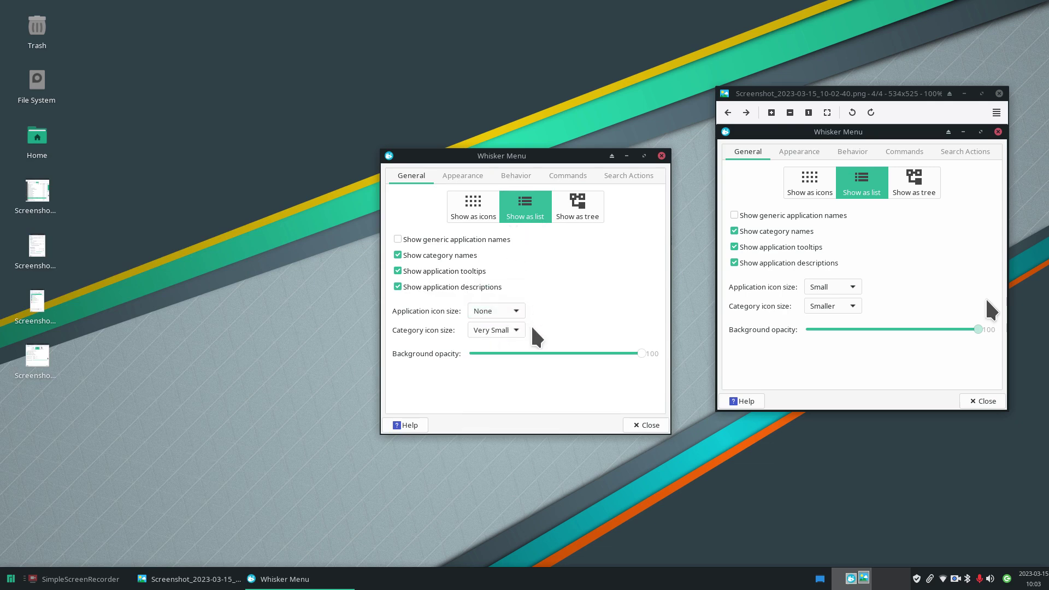
{"action": "left_click", "coordinate": [508, 330]}
{"action": "left_click", "coordinate": [508, 313]}
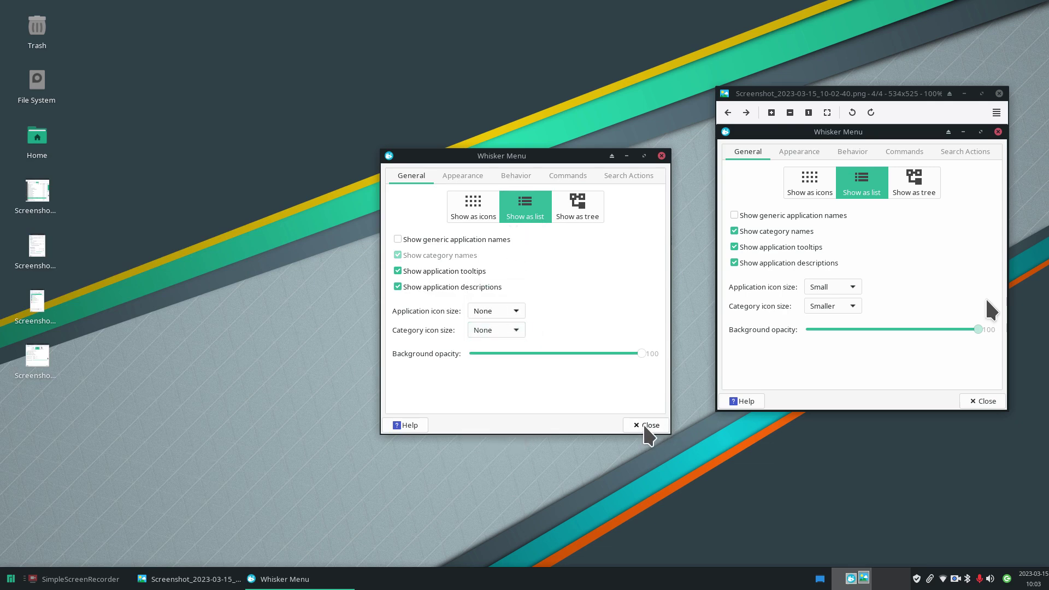
{"action": "left_click", "coordinate": [646, 426]}
{"action": "left_click", "coordinate": [11, 581]}
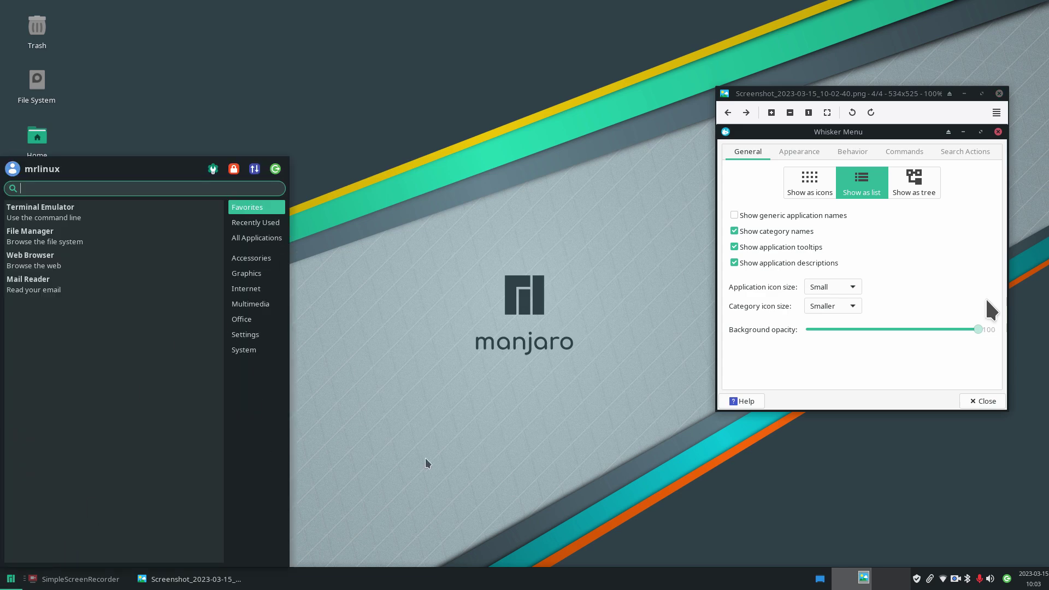
Step: Set application icon size to Small and category icon size to Smaller in Whisker Menu Properties
{"action": "left_click", "coordinate": [411, 468]}
{"action": "right_click", "coordinate": [11, 580]}
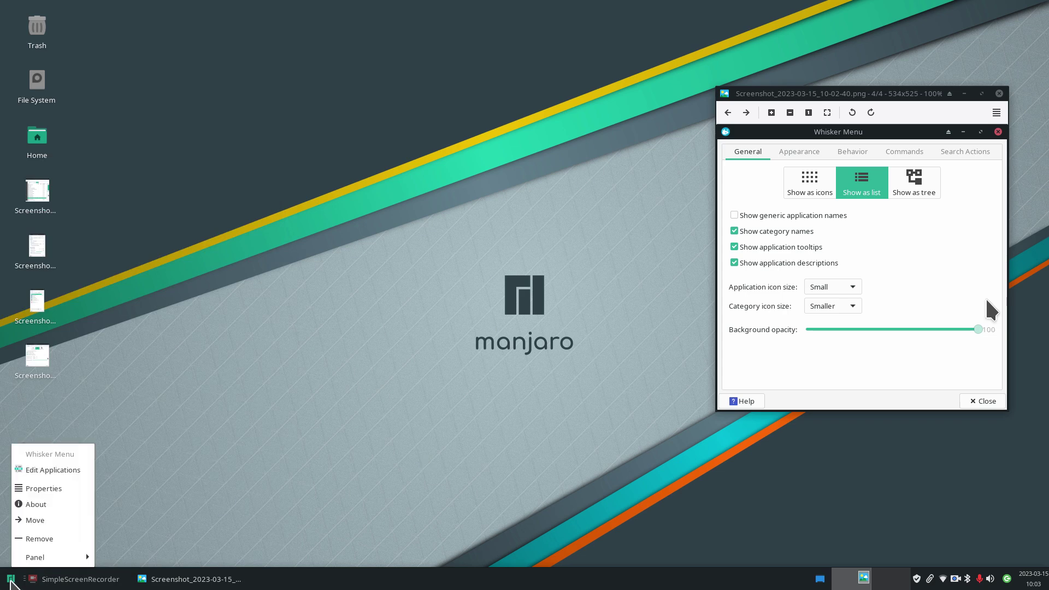
{"action": "left_click", "coordinate": [64, 489]}
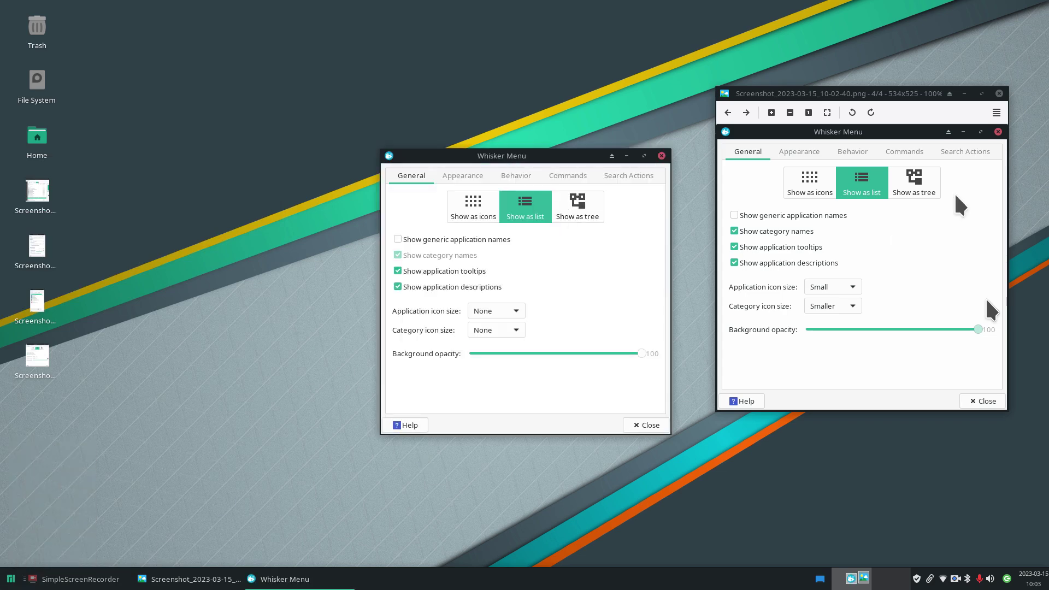
{"action": "left_click", "coordinate": [515, 310]}
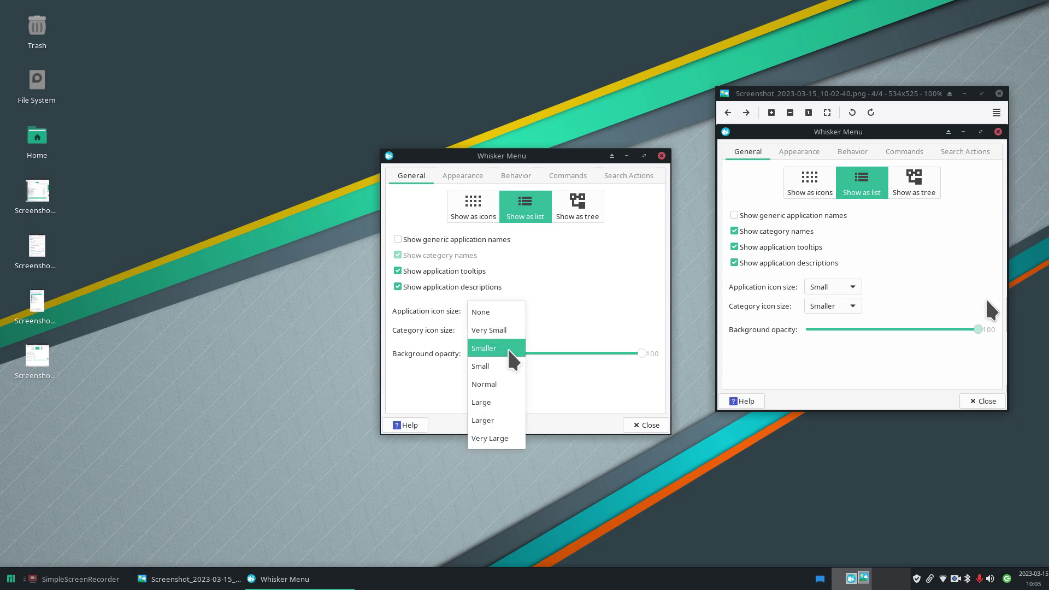
{"action": "left_click", "coordinate": [513, 366]}
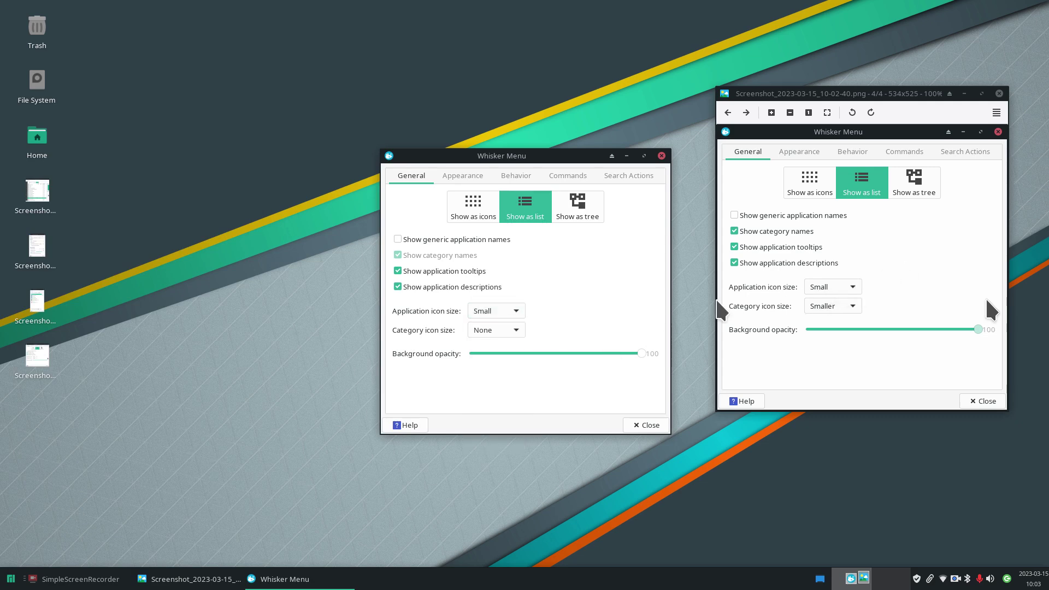
{"action": "left_click", "coordinate": [498, 330]}
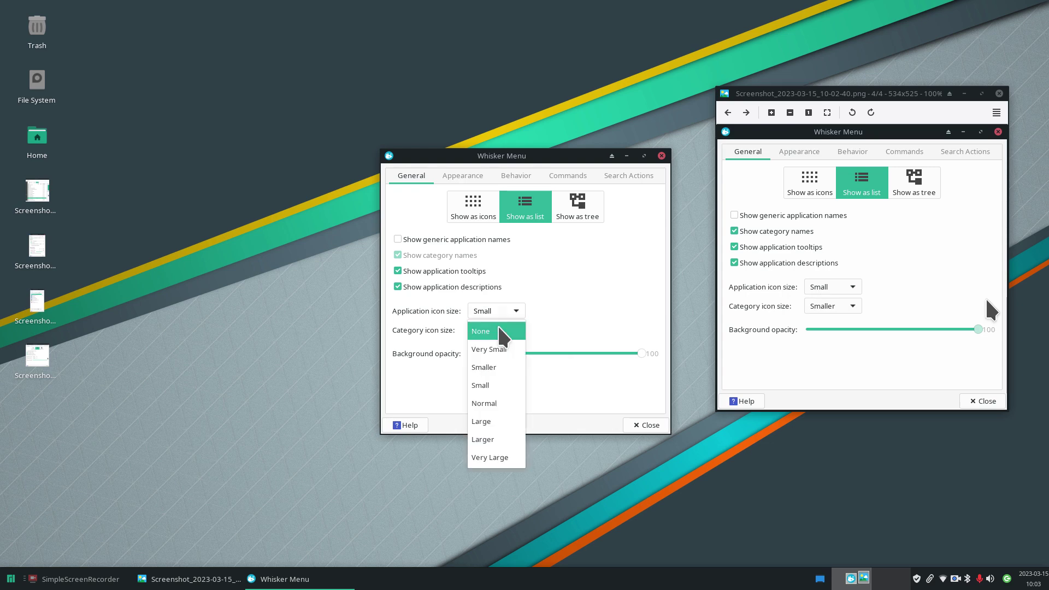
{"action": "left_click", "coordinate": [489, 367]}
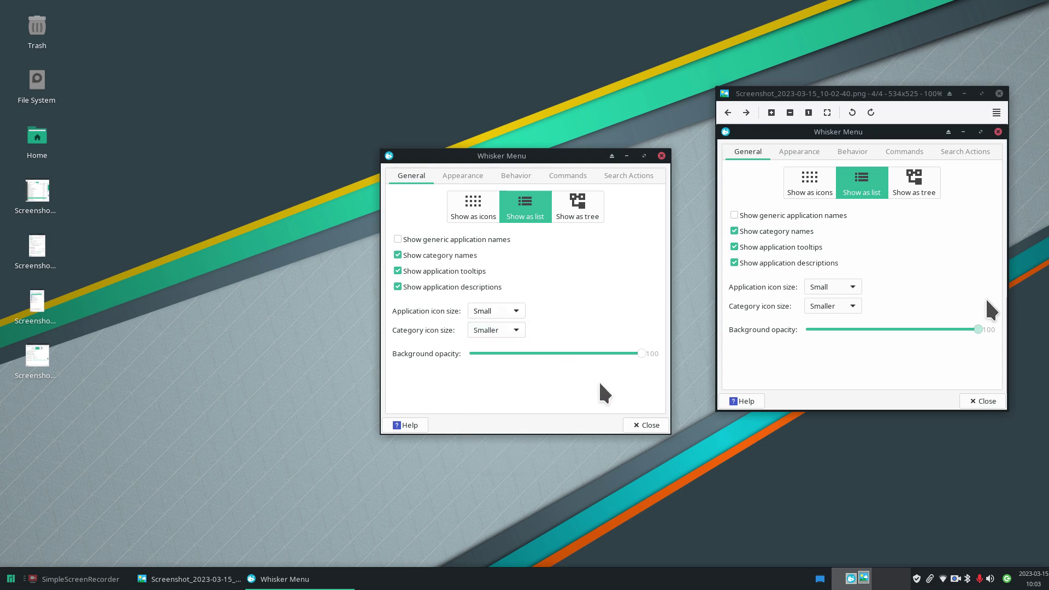
{"action": "left_click", "coordinate": [647, 426]}
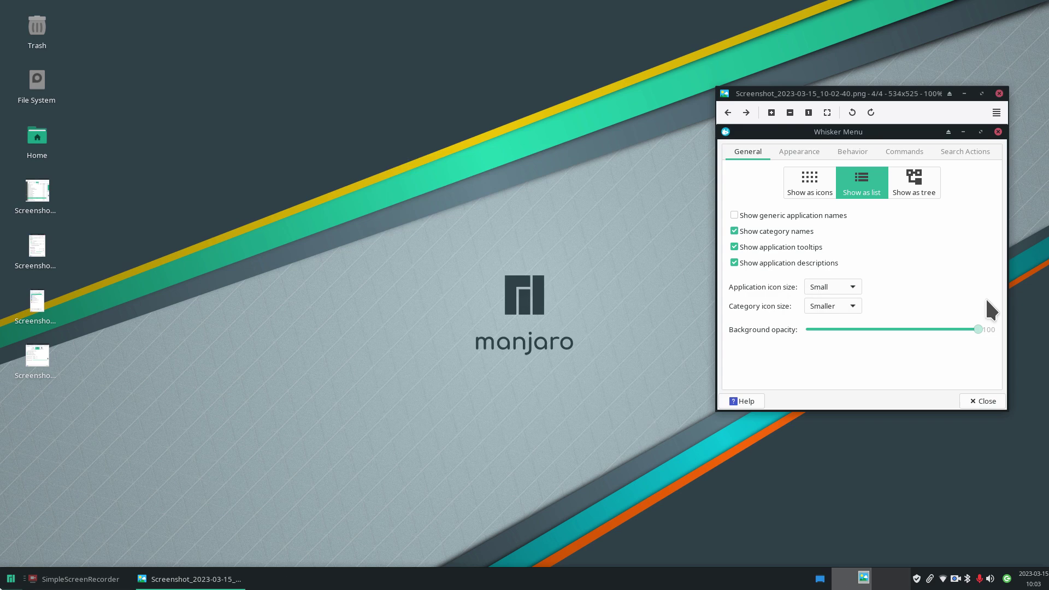
Step: Check the launcher icons, make the launcher shorter, and move the reference screenshot aside
{"action": "left_click", "coordinate": [13, 578]}
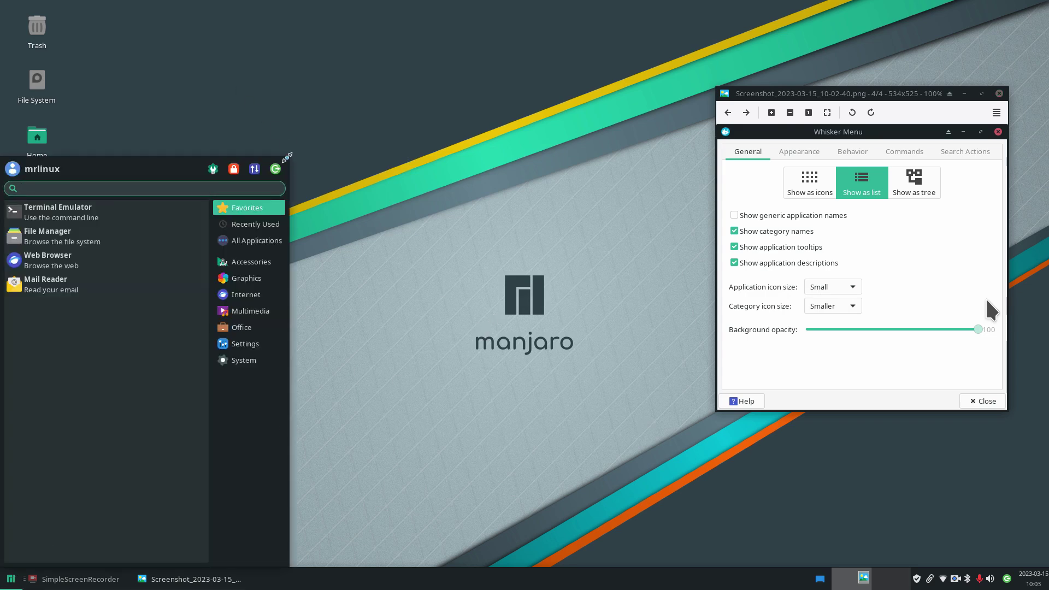
{"action": "left_click_drag", "start_coordinate": [289, 158], "coordinate": [284, 263]}
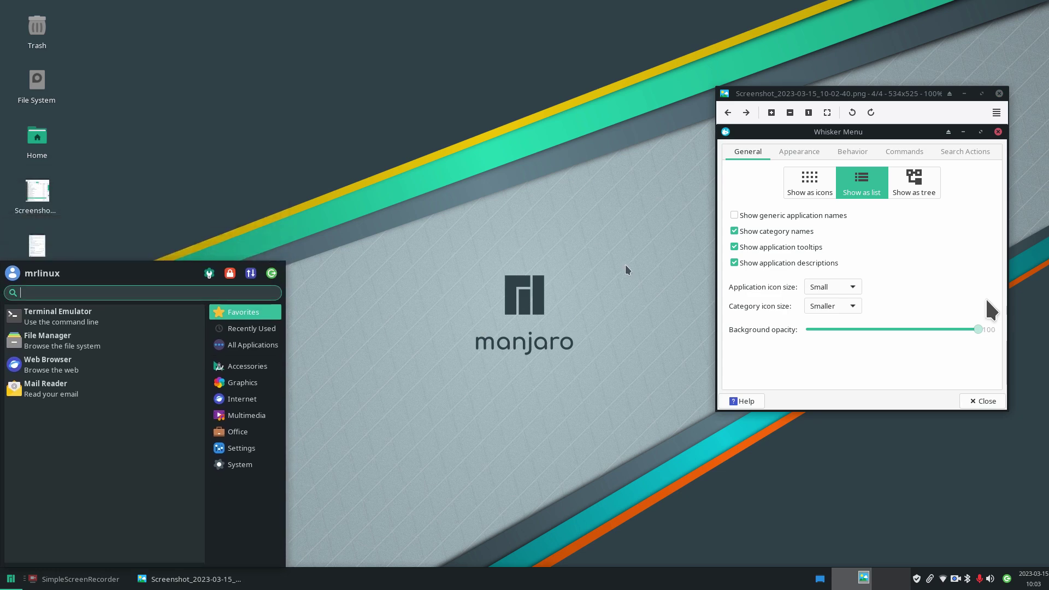
{"action": "left_click", "coordinate": [601, 351]}
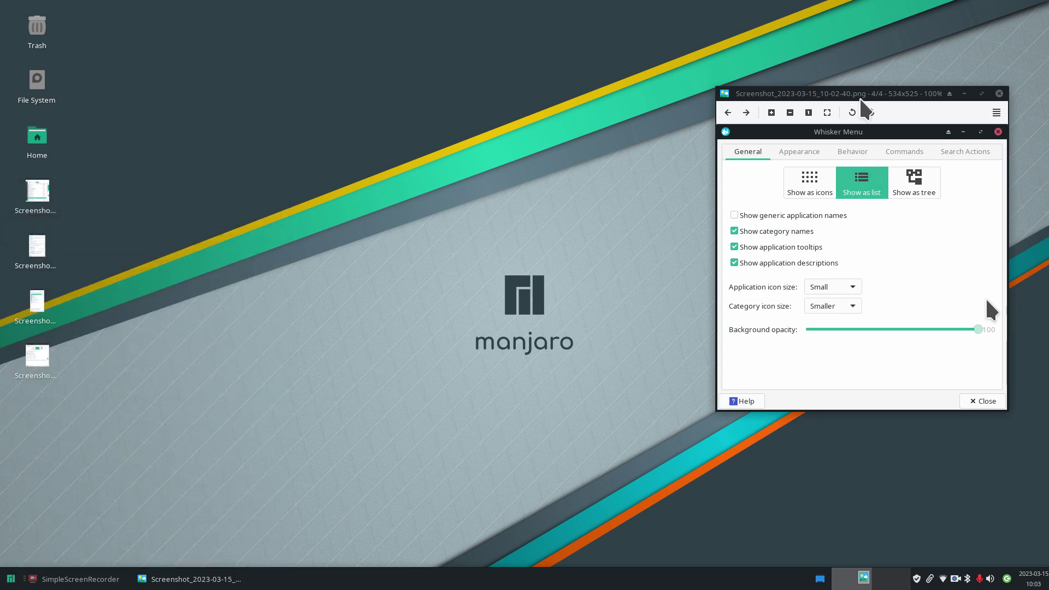
{"action": "left_click_drag", "start_coordinate": [858, 94], "coordinate": [761, 107]}
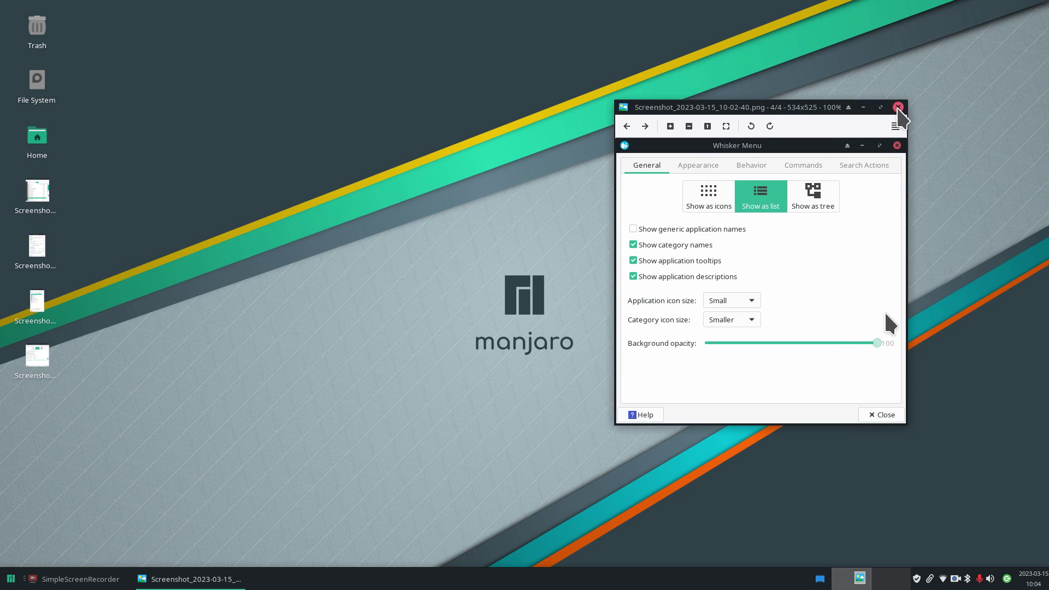
Step: Close the screenshot viewer and glance at the Whisker Menu appearance settings
{"action": "left_click", "coordinate": [898, 107]}
{"action": "right_click", "coordinate": [6, 578]}
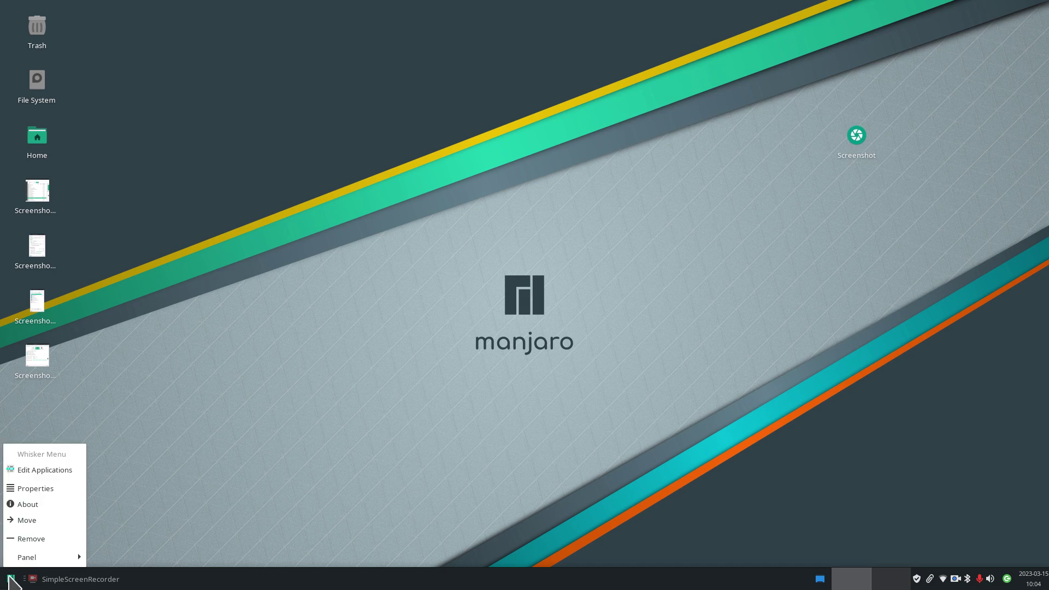
{"action": "left_click", "coordinate": [41, 489]}
{"action": "left_click", "coordinate": [461, 176]}
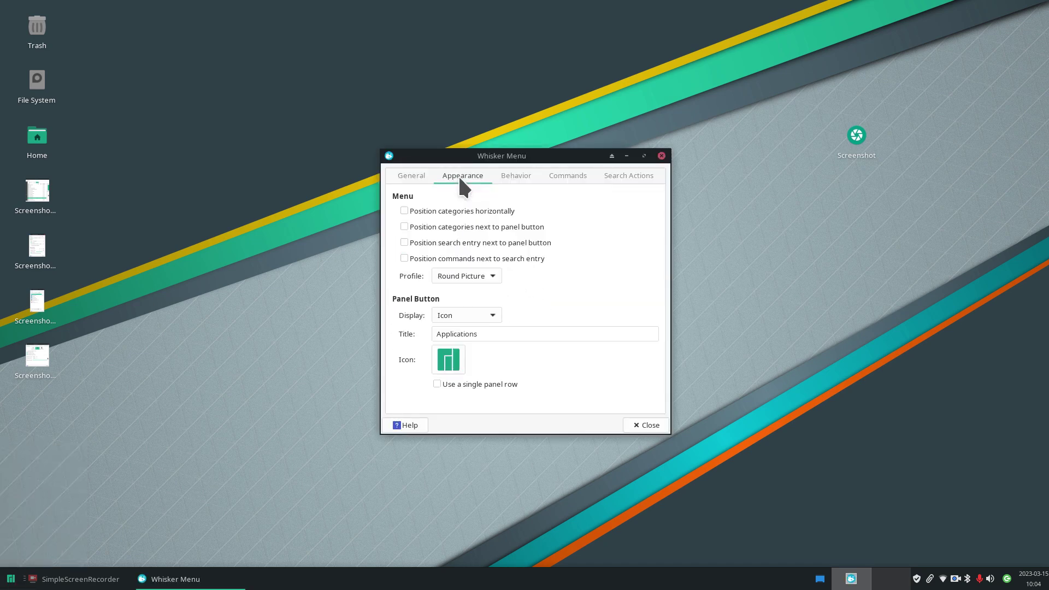
{"action": "left_click", "coordinate": [662, 156]}
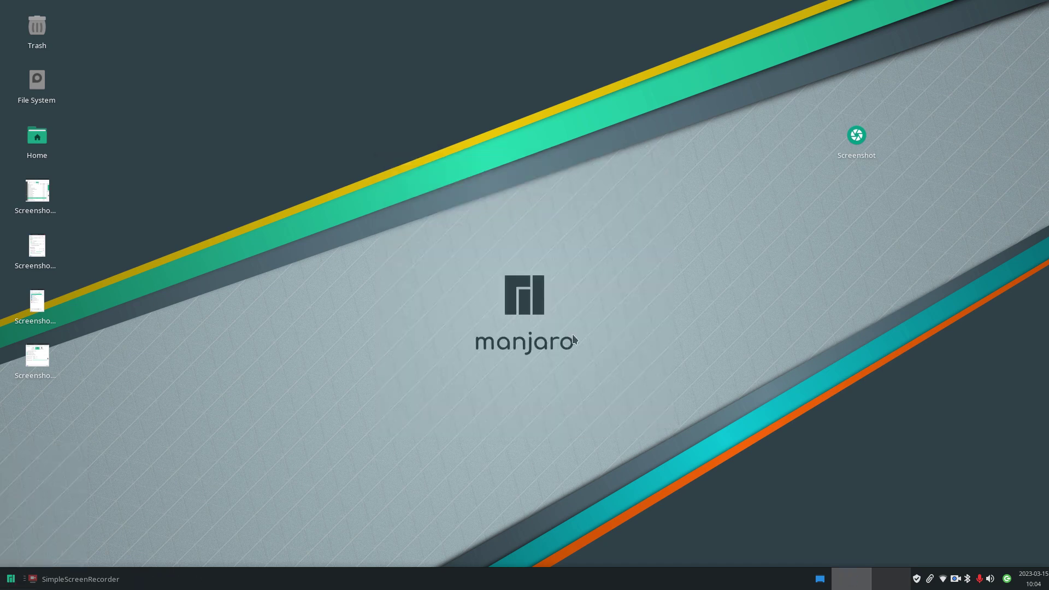
Step: Via Panel Preferences Items, open the Whisker Menu item's Appearance tab and its icon chooser
{"action": "right_click", "coordinate": [492, 580]}
{"action": "mouse_move", "coordinate": [508, 557]}
{"action": "left_click", "coordinate": [613, 495]}
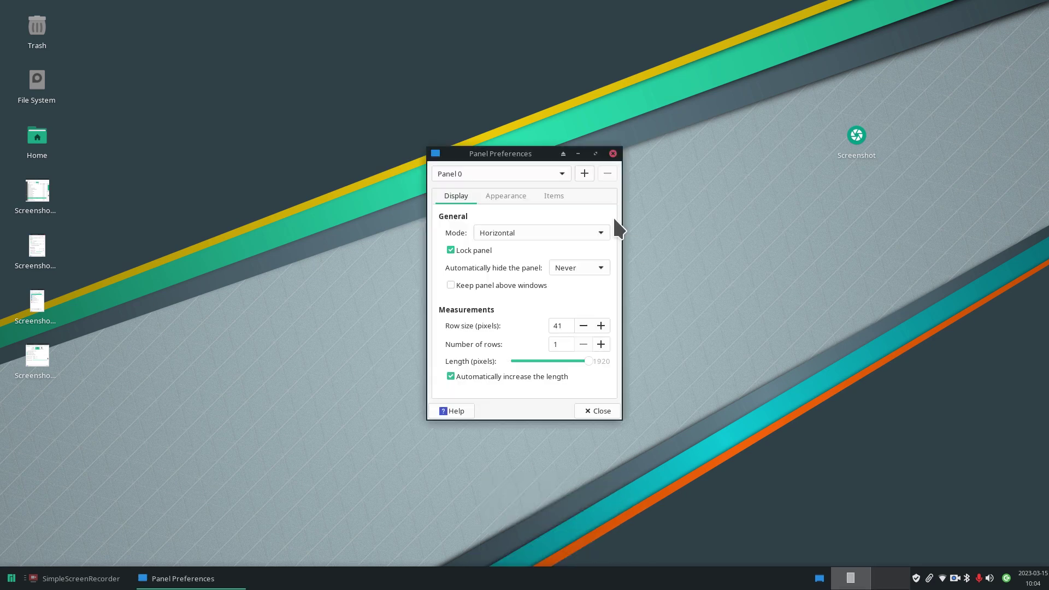
{"action": "left_click", "coordinate": [547, 196]}
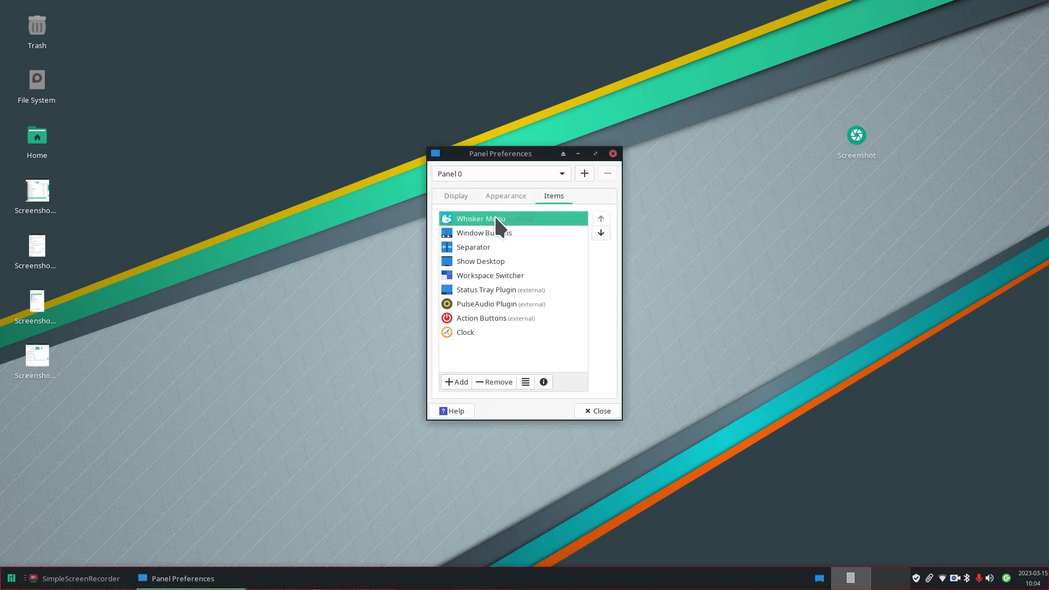
{"action": "left_click", "coordinate": [526, 382]}
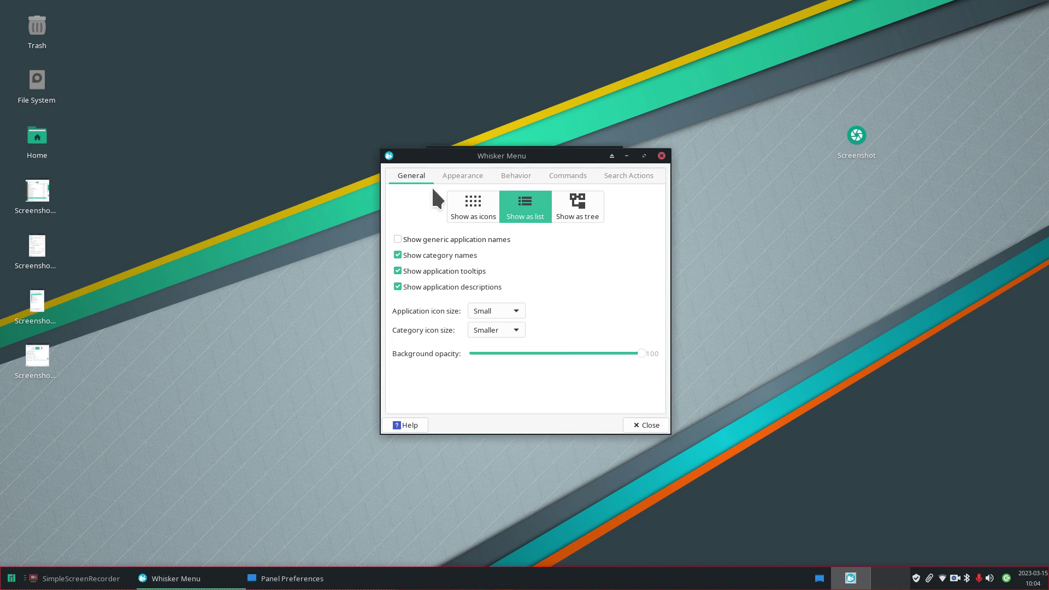
{"action": "left_click", "coordinate": [459, 176]}
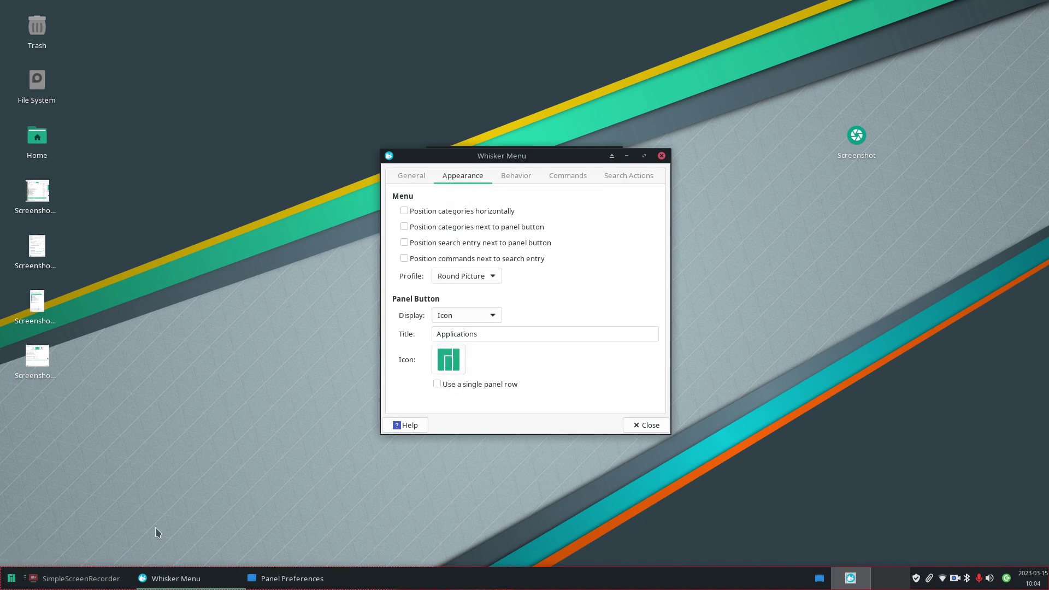
{"action": "left_click", "coordinate": [448, 355]}
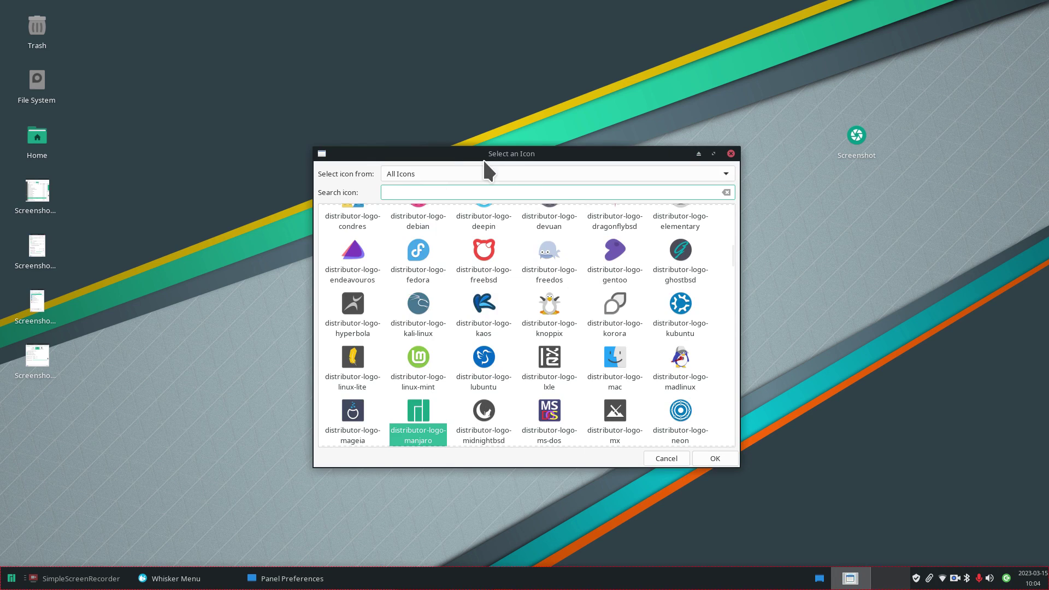
{"action": "left_click_drag", "start_coordinate": [557, 159], "coordinate": [668, 147]}
{"action": "double_click", "coordinate": [44, 197]}
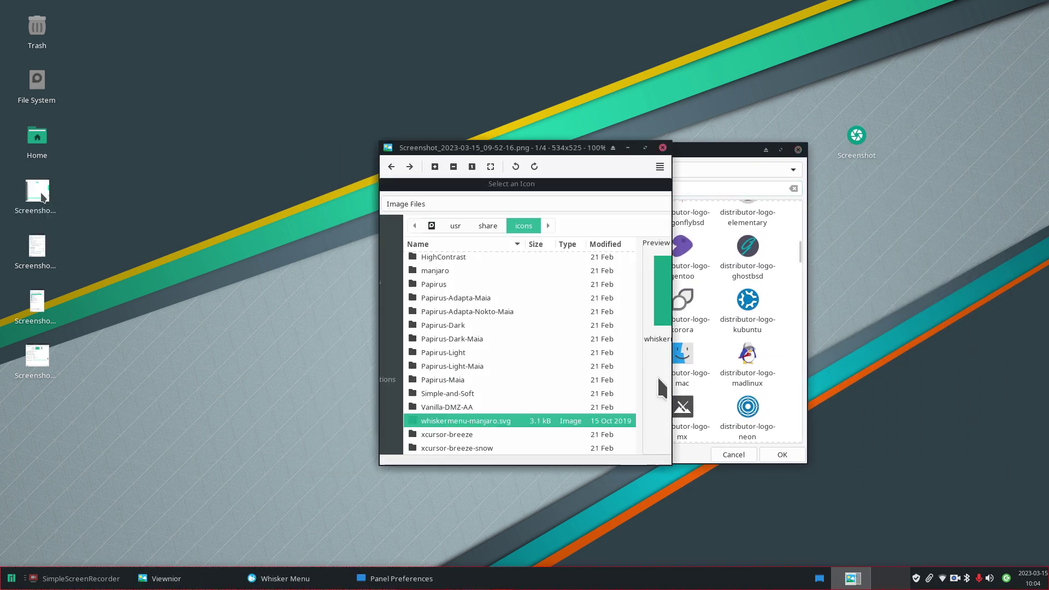
{"action": "left_click_drag", "start_coordinate": [559, 150], "coordinate": [228, 134]}
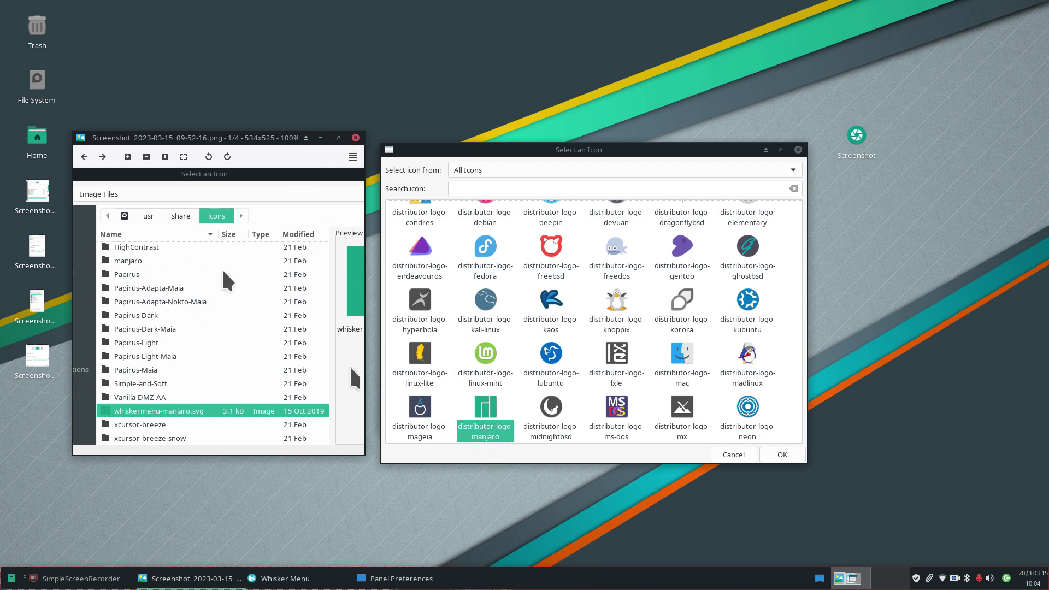
Step: Close the screenshot viewer and keep All Icons as the icon source
{"action": "left_click", "coordinate": [356, 138]}
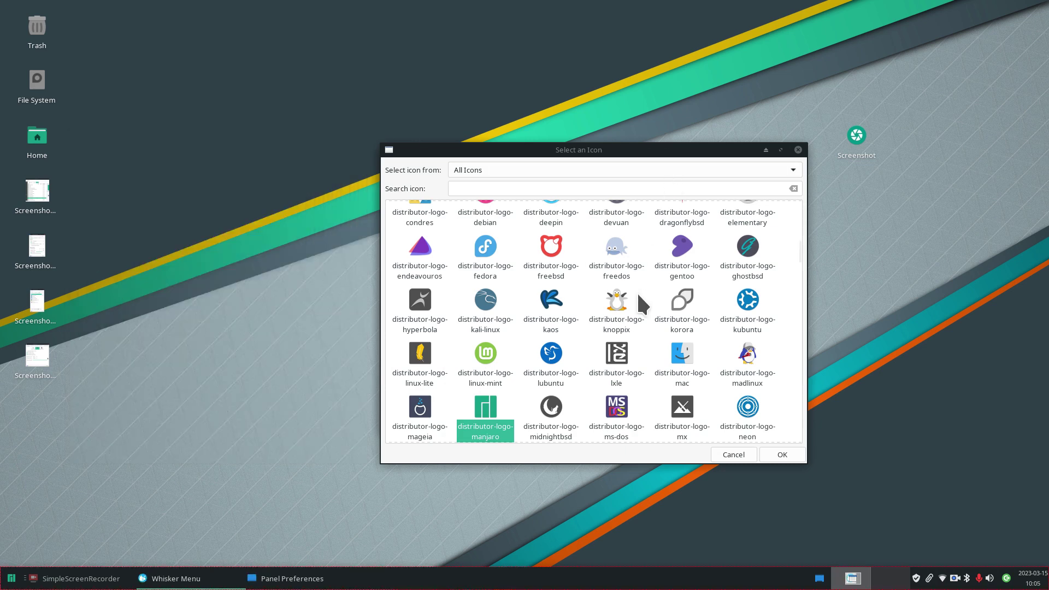
{"action": "scroll", "coordinate": [640, 295], "scroll_direction": "up", "scroll_amount": 3}
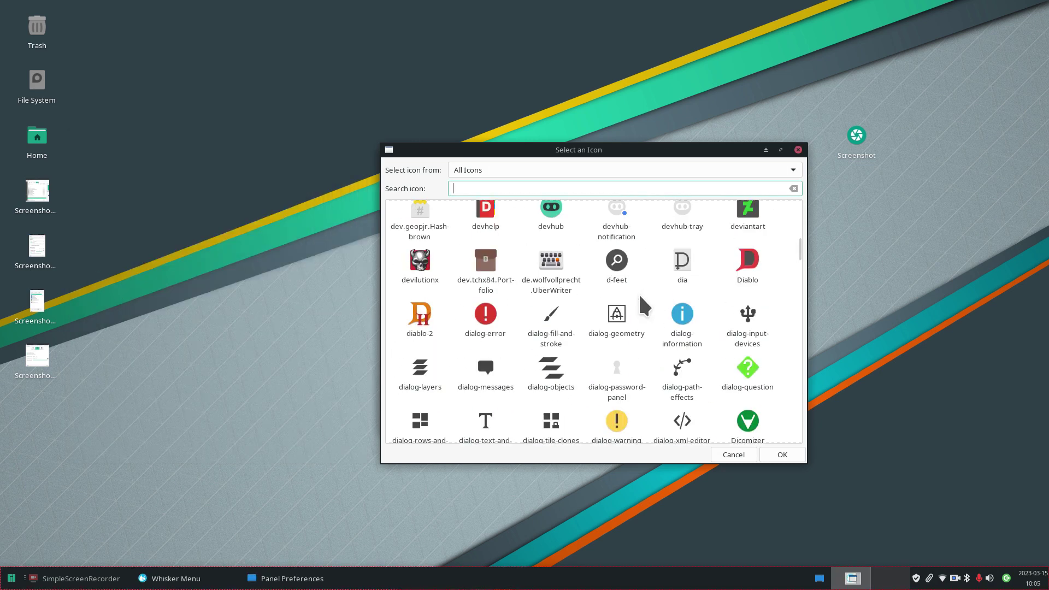
{"action": "left_click", "coordinate": [566, 173]}
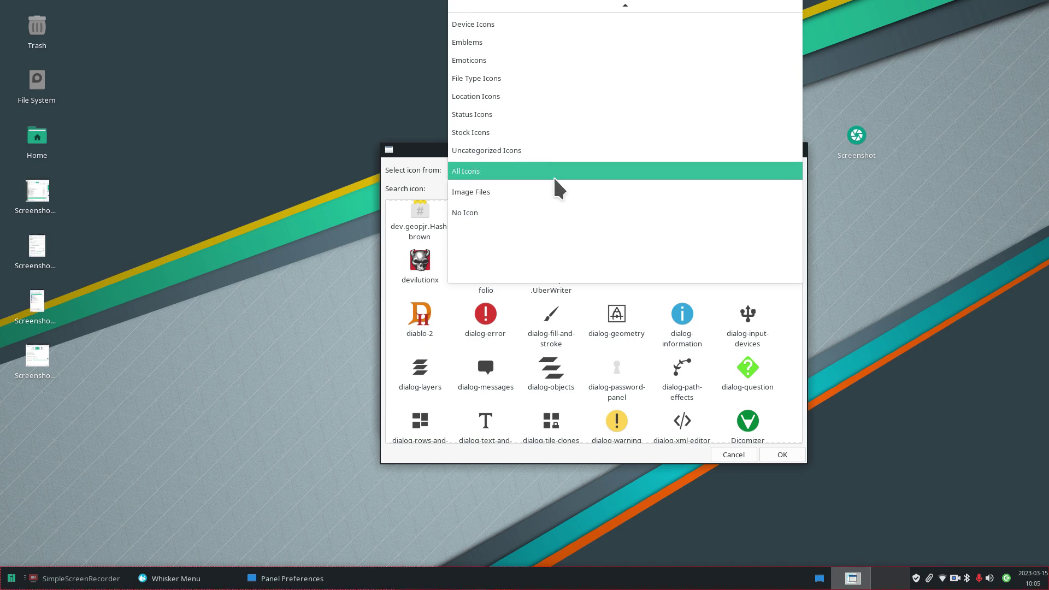
{"action": "left_click", "coordinate": [554, 178]}
{"action": "scroll", "coordinate": [639, 299], "scroll_direction": "down", "scroll_amount": 3}
{"action": "scroll", "coordinate": [639, 305], "scroll_direction": "up", "scroll_amount": 5}
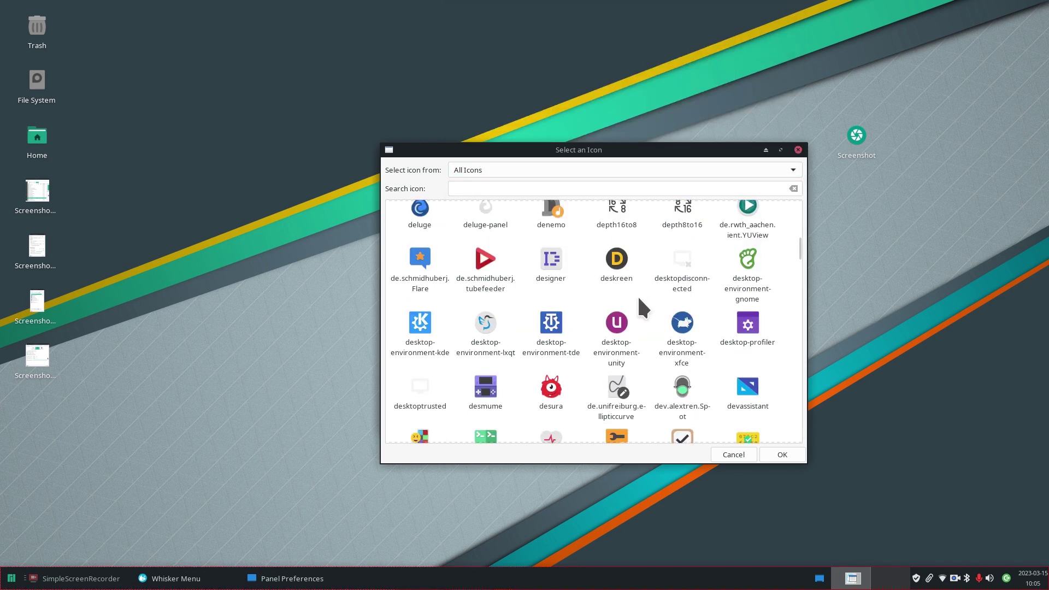
Step: Search the icons for 'manjaro', then clear the search text
{"action": "left_click", "coordinate": [460, 188]}
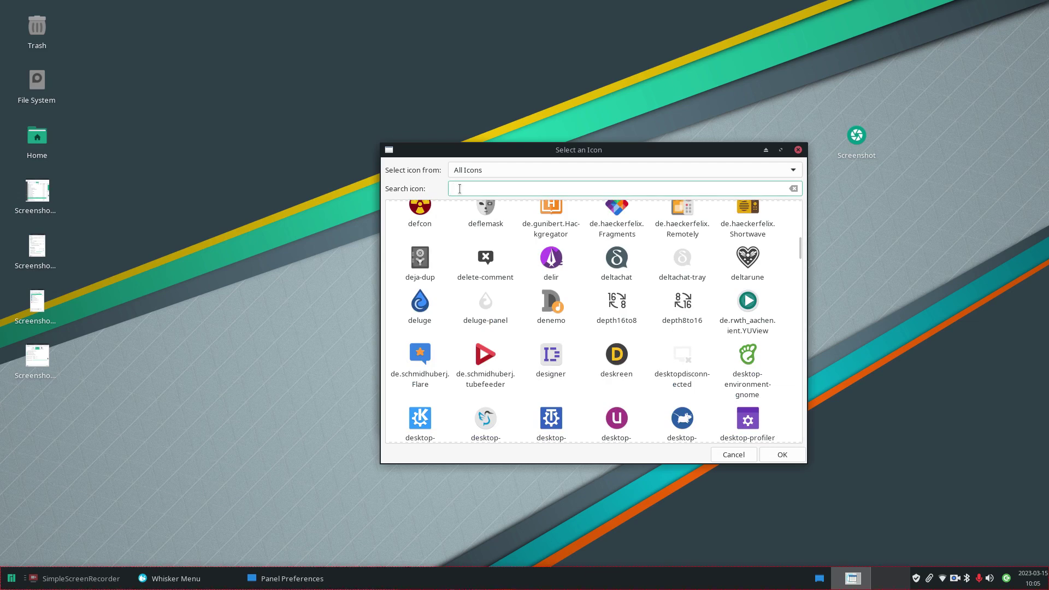
{"action": "type", "text": "man"}
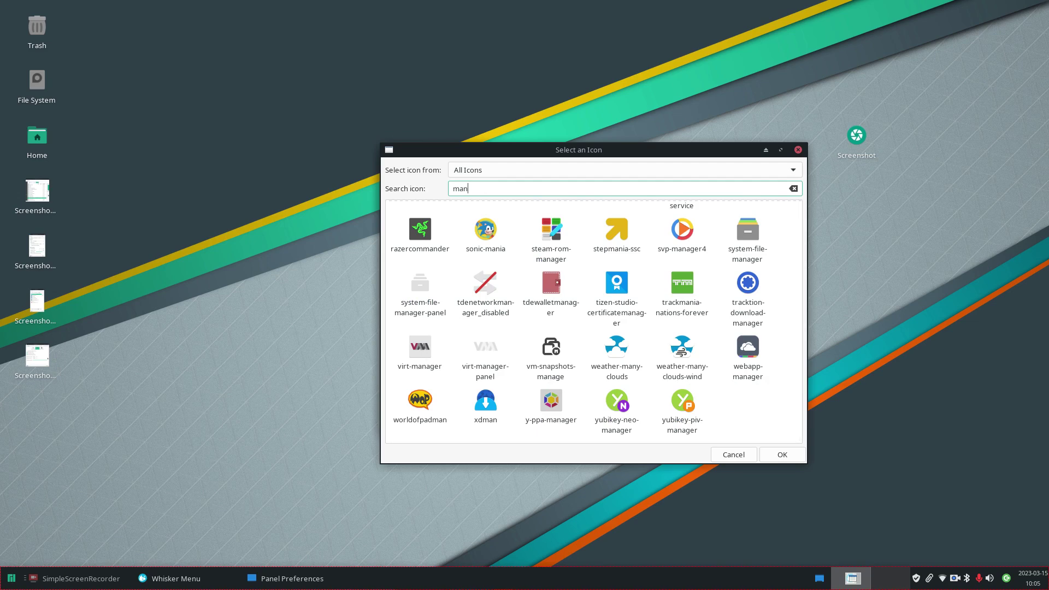
{"action": "type", "text": "jaro"}
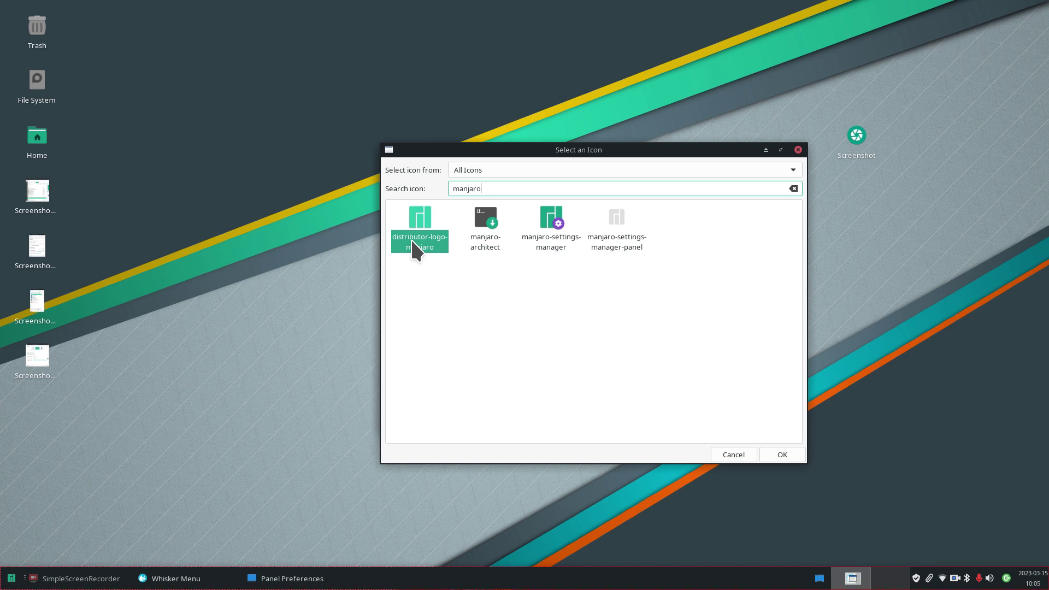
{"action": "left_click", "coordinate": [793, 189]}
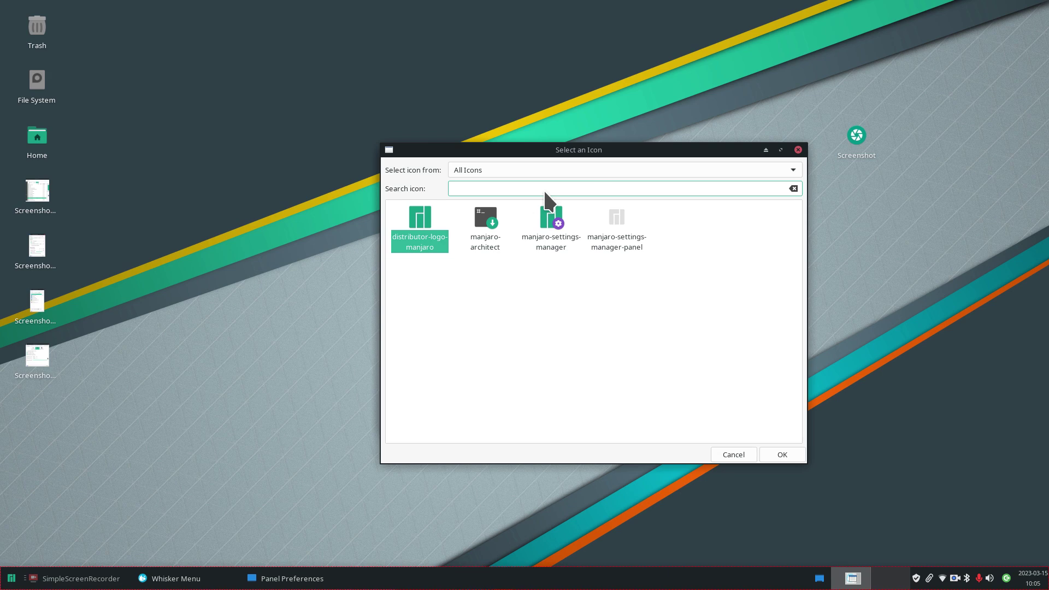
Step: Apply the a-dance-of-fire-and-ice icon to the menu's panel button from All Icons
{"action": "left_click", "coordinate": [620, 172]}
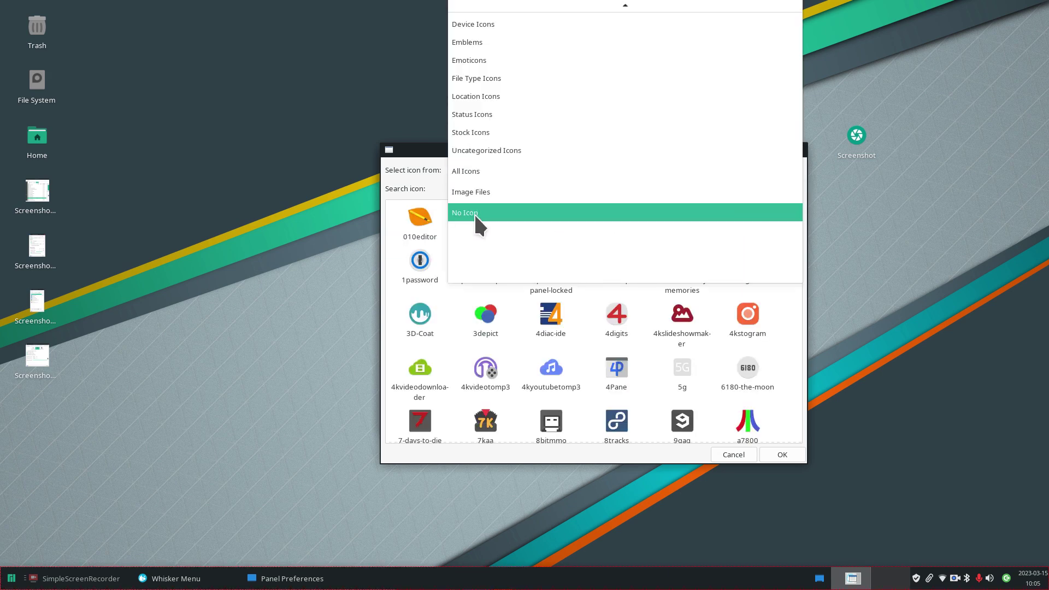
{"action": "left_click", "coordinate": [473, 170]}
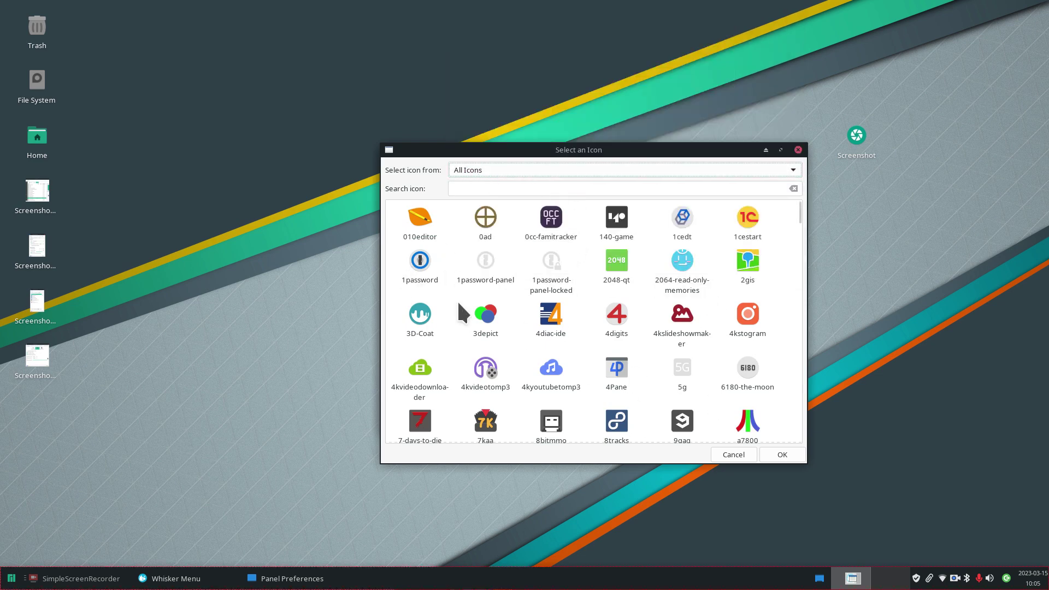
{"action": "scroll", "coordinate": [554, 306], "scroll_direction": "down", "scroll_amount": 5}
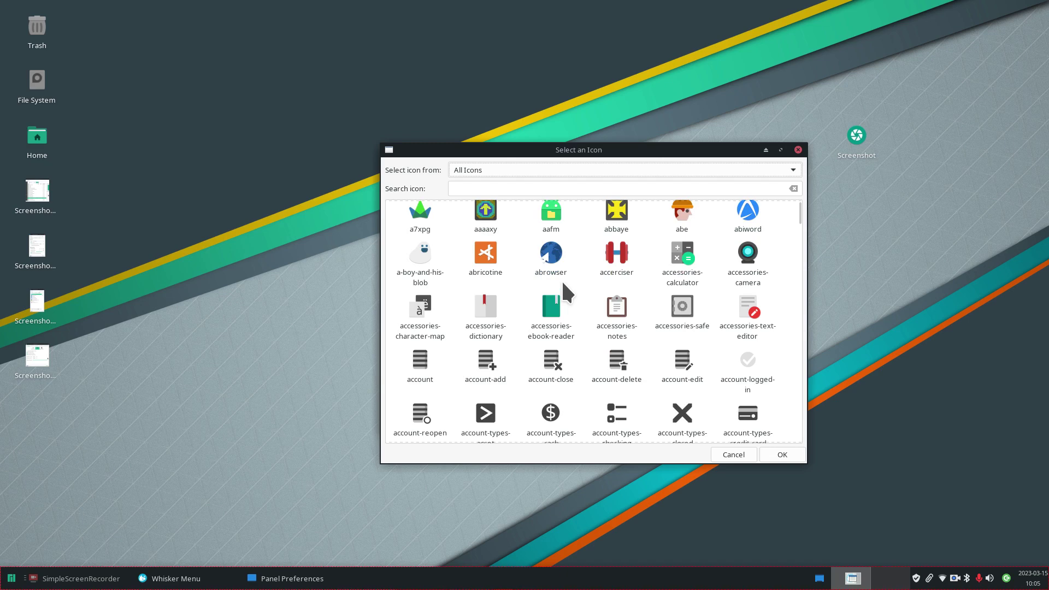
{"action": "scroll", "coordinate": [563, 326], "scroll_direction": "down", "scroll_amount": 5}
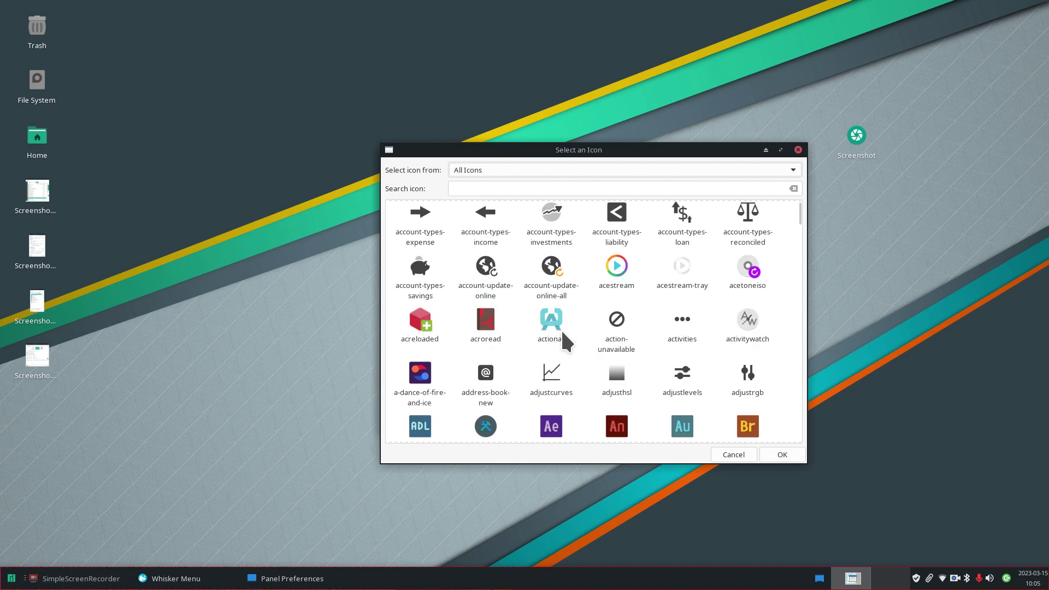
{"action": "scroll", "coordinate": [563, 331], "scroll_direction": "down", "scroll_amount": 2}
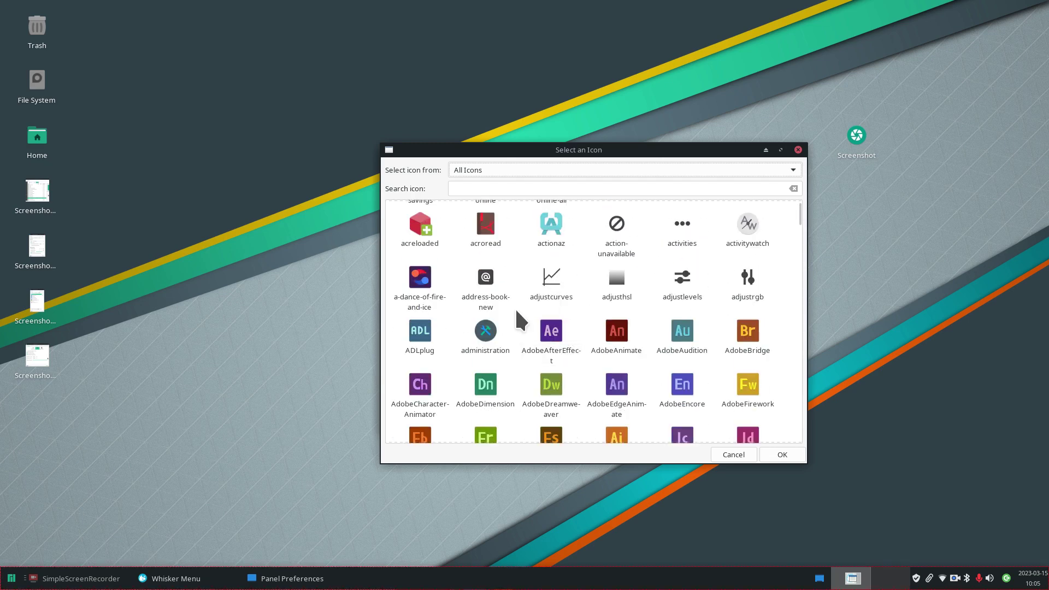
{"action": "left_click", "coordinate": [423, 296]}
{"action": "left_click", "coordinate": [790, 454]}
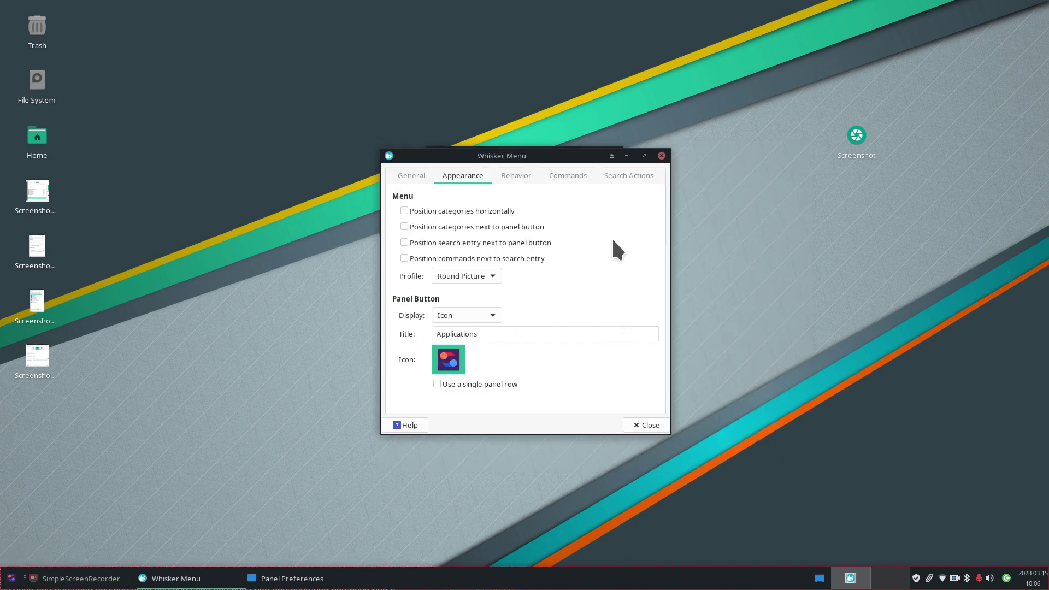
Step: Replace the panel button icon with the 010editor icon
{"action": "left_click", "coordinate": [461, 365]}
{"action": "scroll", "coordinate": [494, 284], "scroll_direction": "up", "scroll_amount": 5}
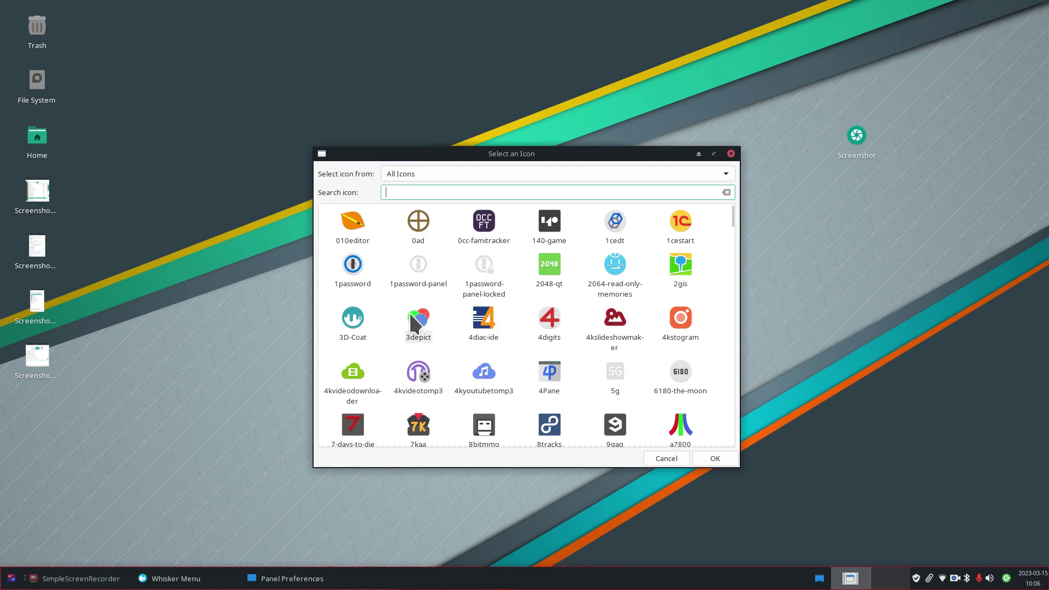
{"action": "left_click", "coordinate": [351, 219]}
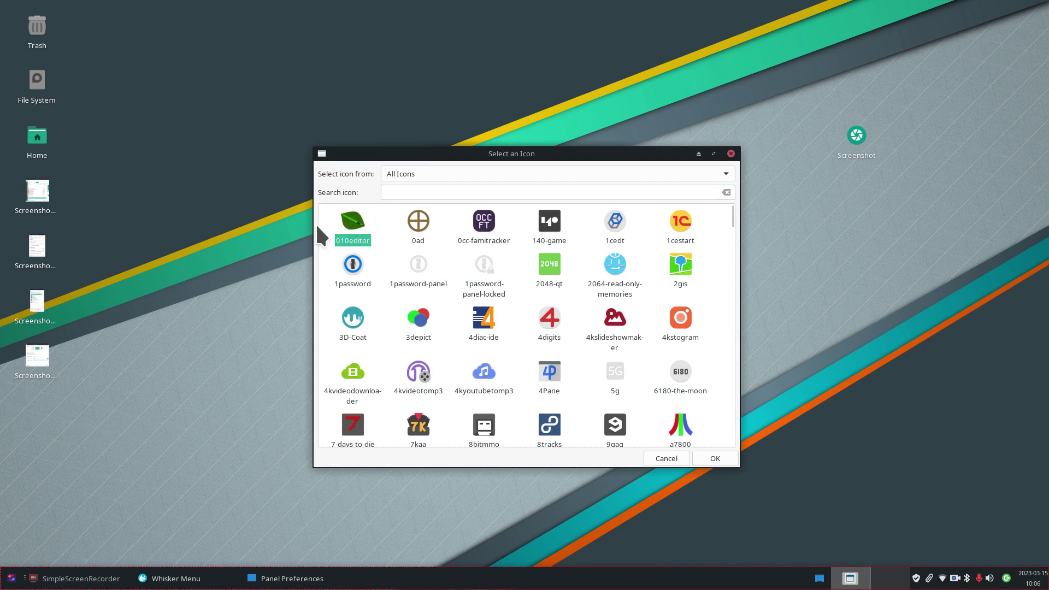
{"action": "left_click", "coordinate": [716, 459]}
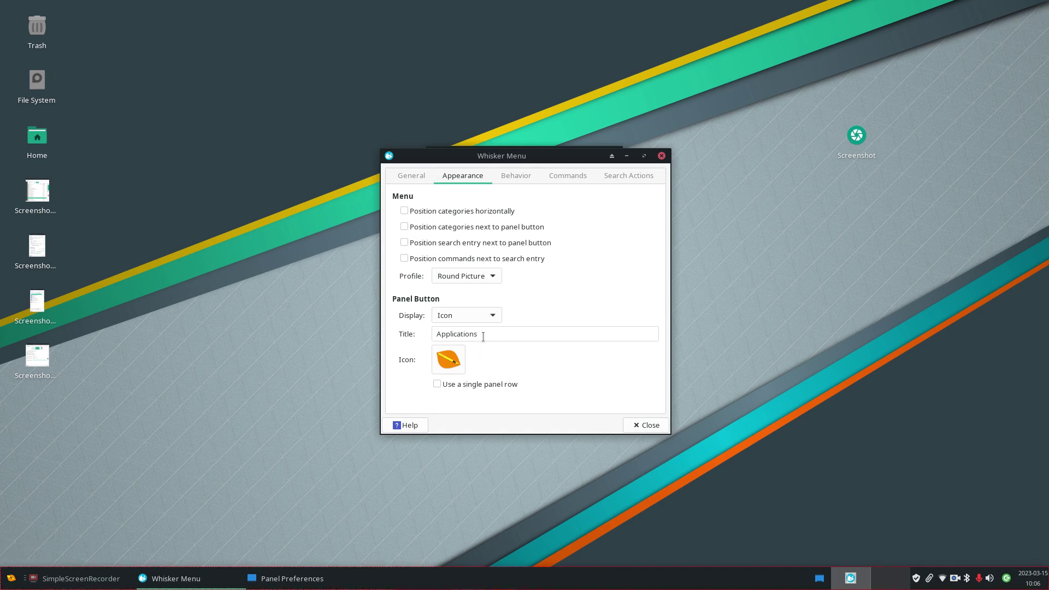
{"action": "left_click", "coordinate": [486, 316]}
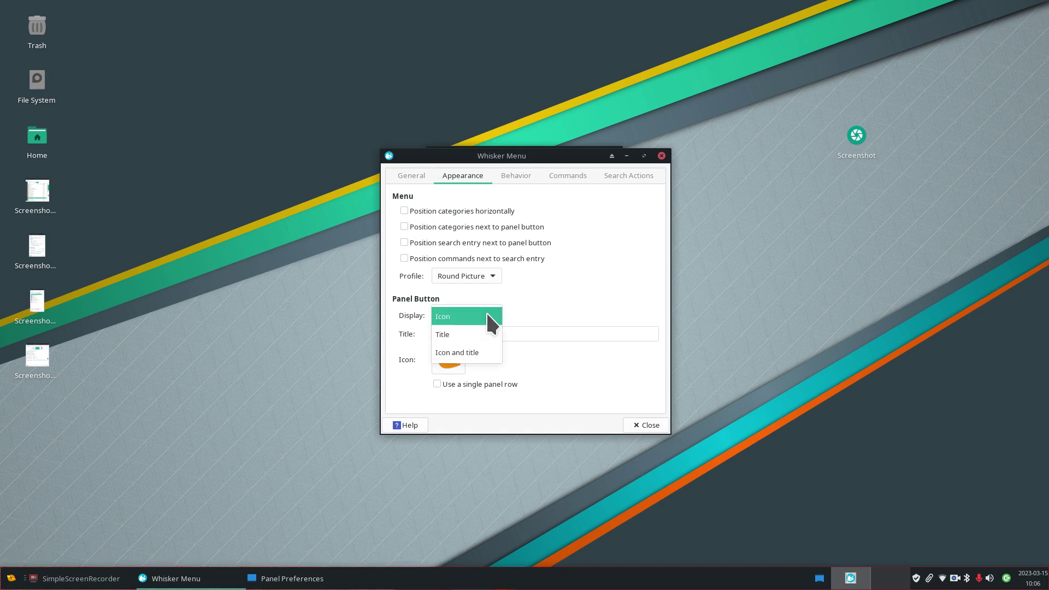
{"action": "left_click", "coordinate": [484, 352]}
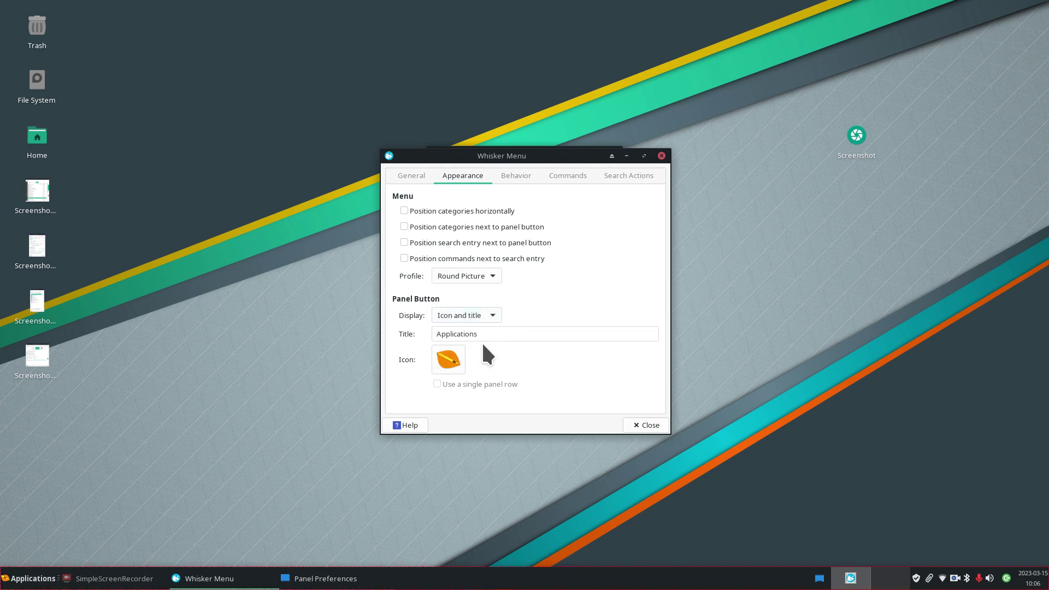
{"action": "triple_click", "coordinate": [499, 334]}
{"action": "key", "text": "ctrl+c"}
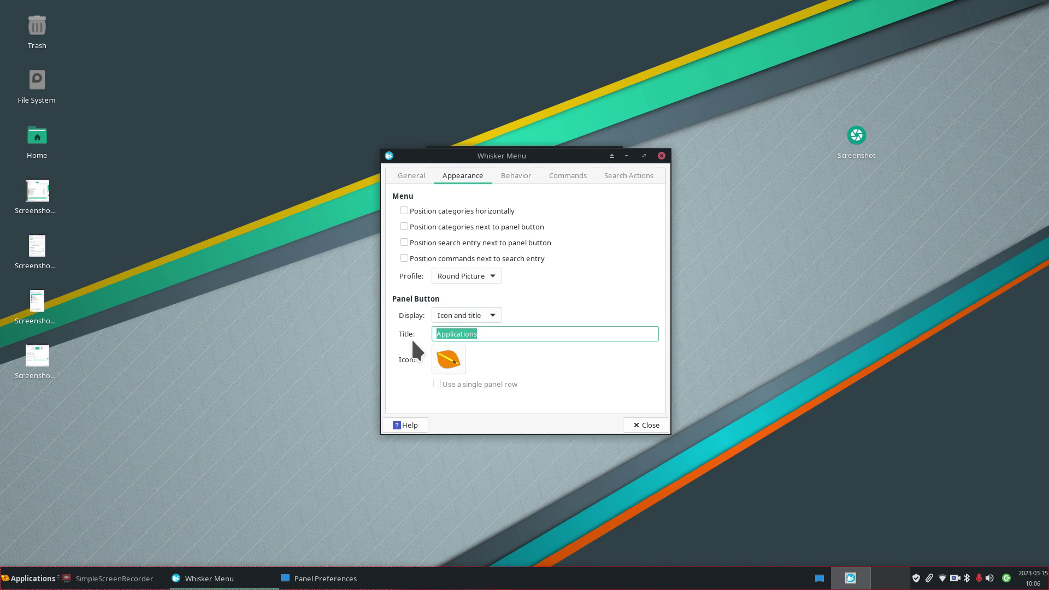
{"action": "type", "text": "My st"}
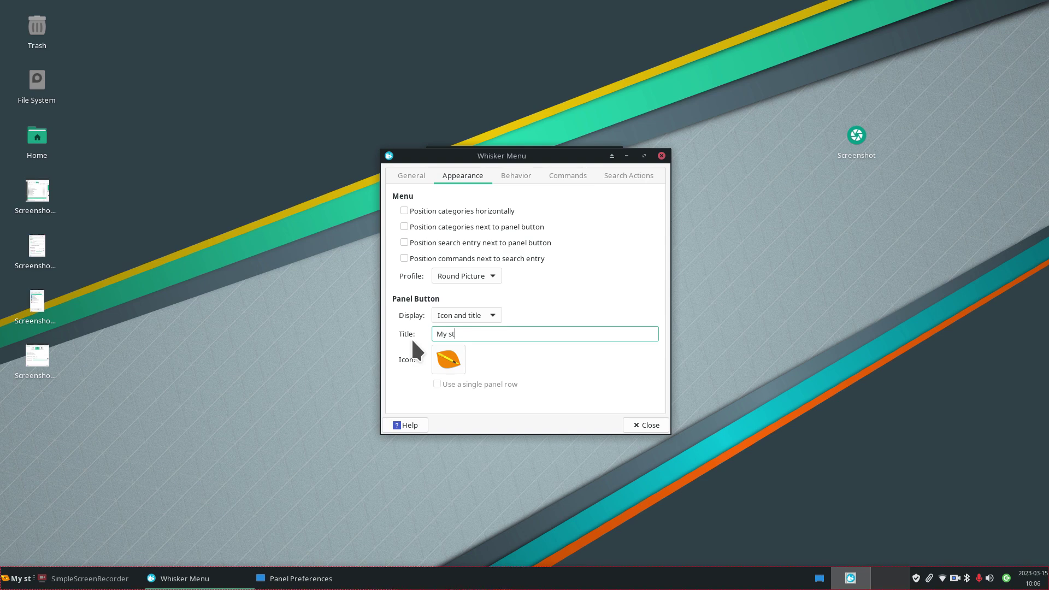
{"action": "type", "text": "uff"}
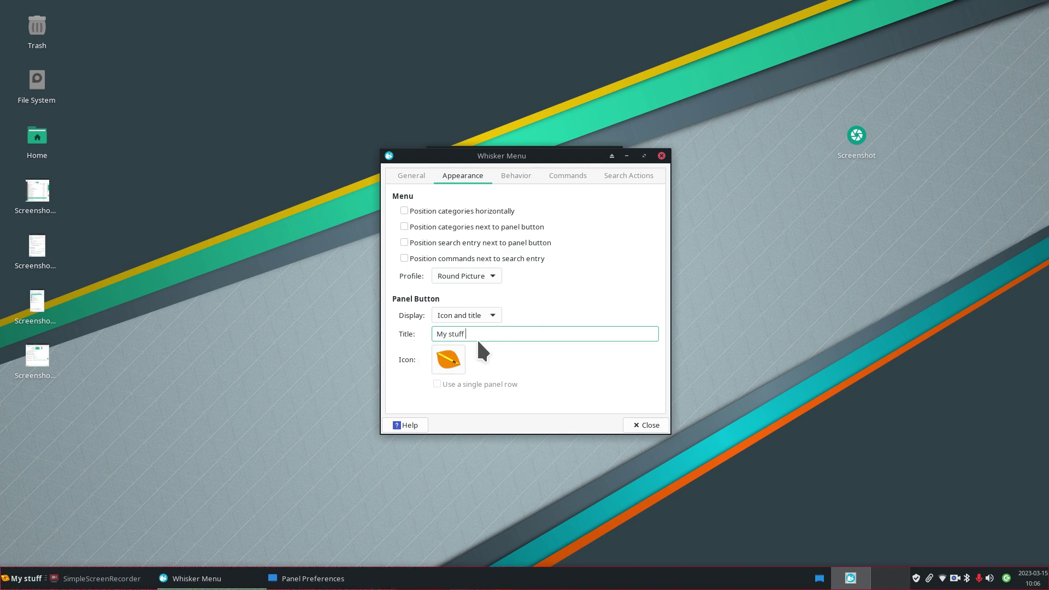
{"action": "left_click_drag", "start_coordinate": [478, 332], "coordinate": [413, 329]}
{"action": "right_click", "coordinate": [445, 328]}
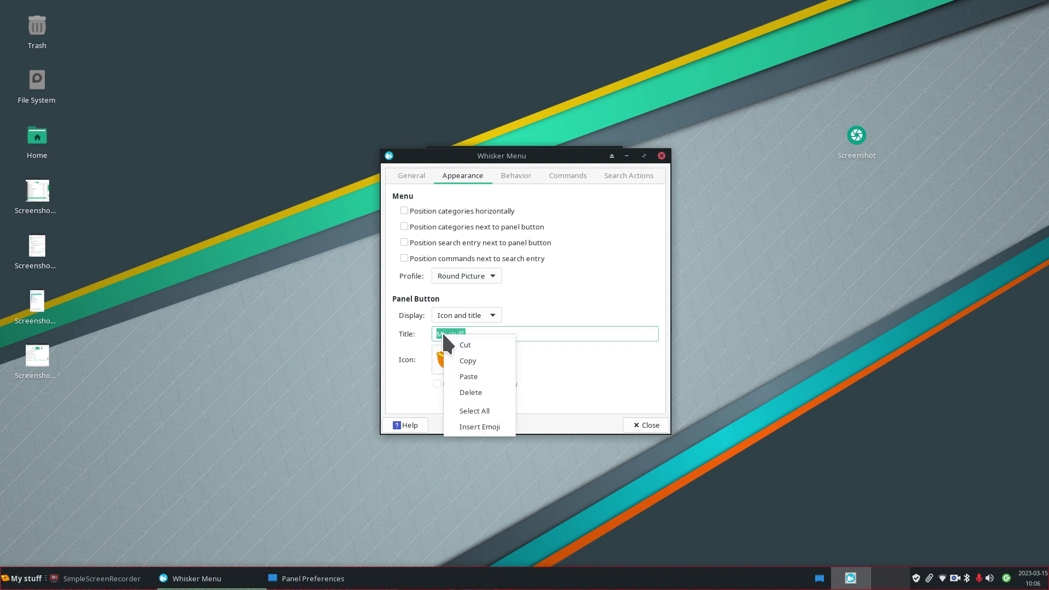
{"action": "left_click", "coordinate": [483, 371]}
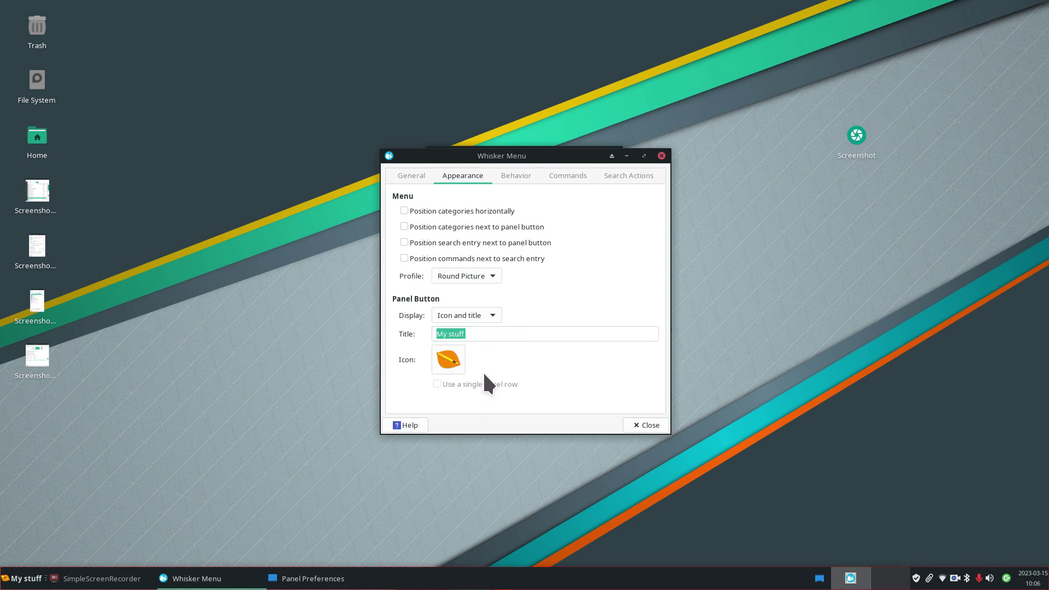
{"action": "left_click", "coordinate": [484, 310]}
{"action": "left_click", "coordinate": [475, 279]}
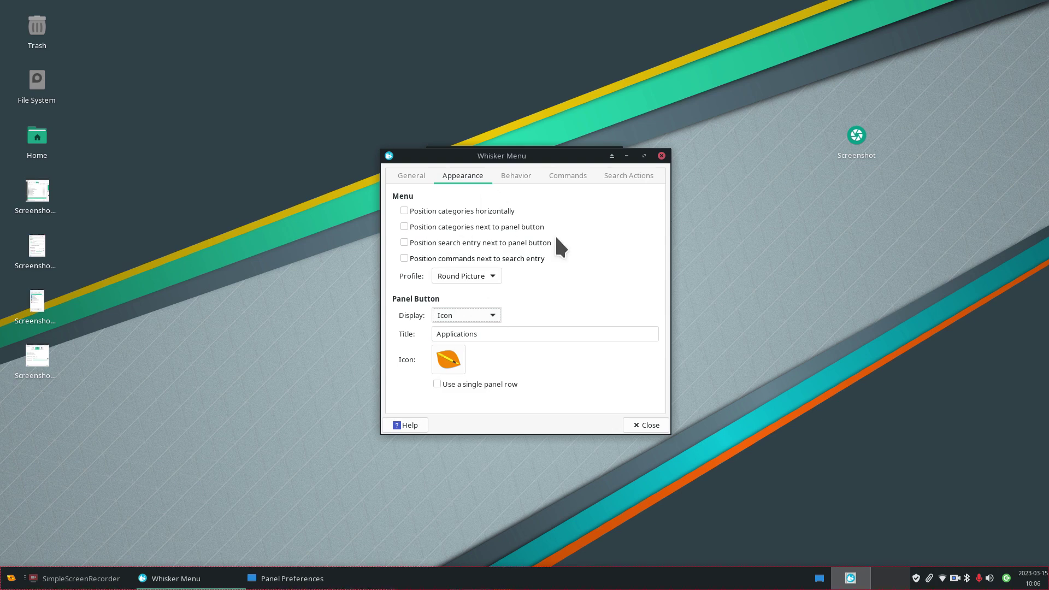
{"action": "left_click", "coordinate": [445, 360]}
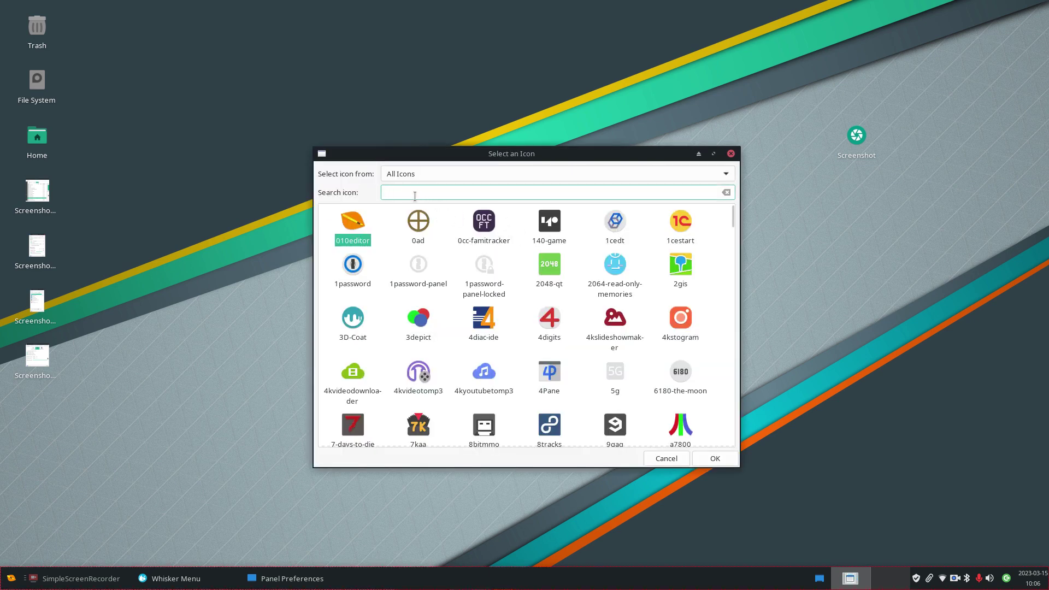
Step: Search 'manja', apply distributor-logo-manjaro, close all settings windows, and briefly view a saved screenshot
{"action": "type", "text": "manja"}
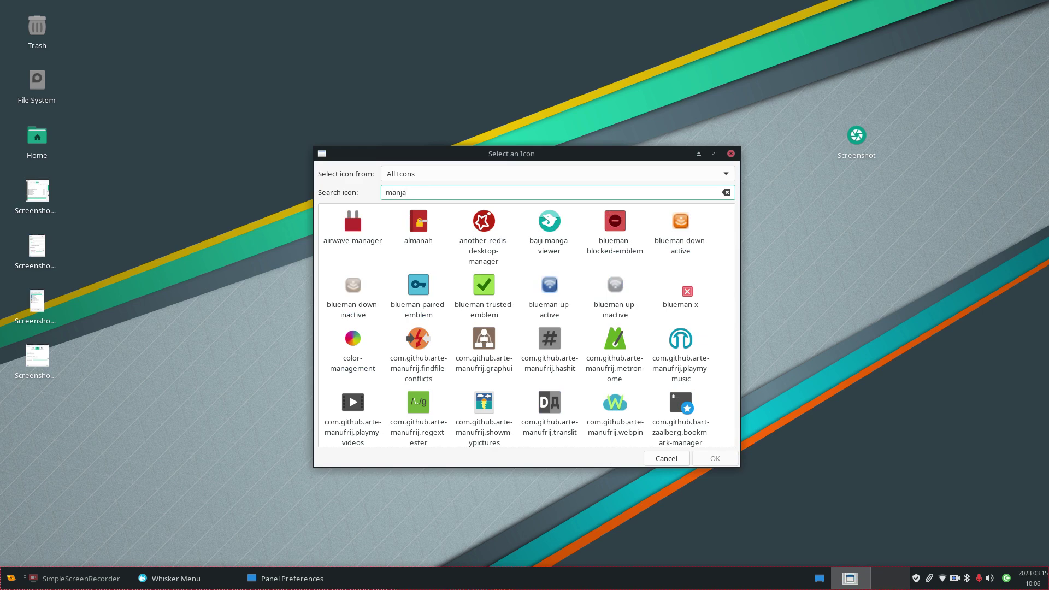
{"action": "left_click", "coordinate": [345, 226]}
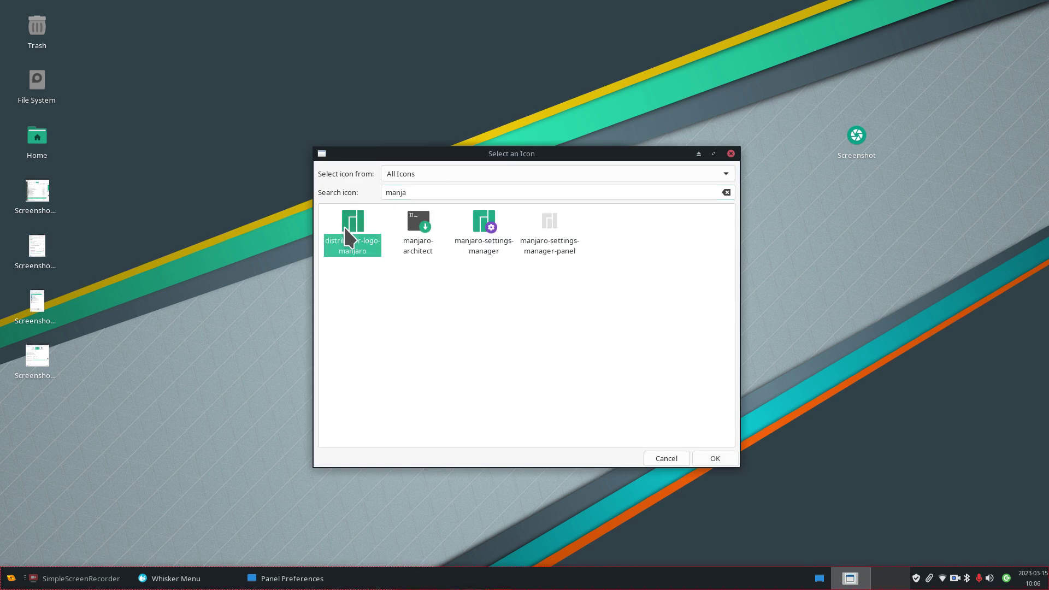
{"action": "left_click", "coordinate": [718, 459]}
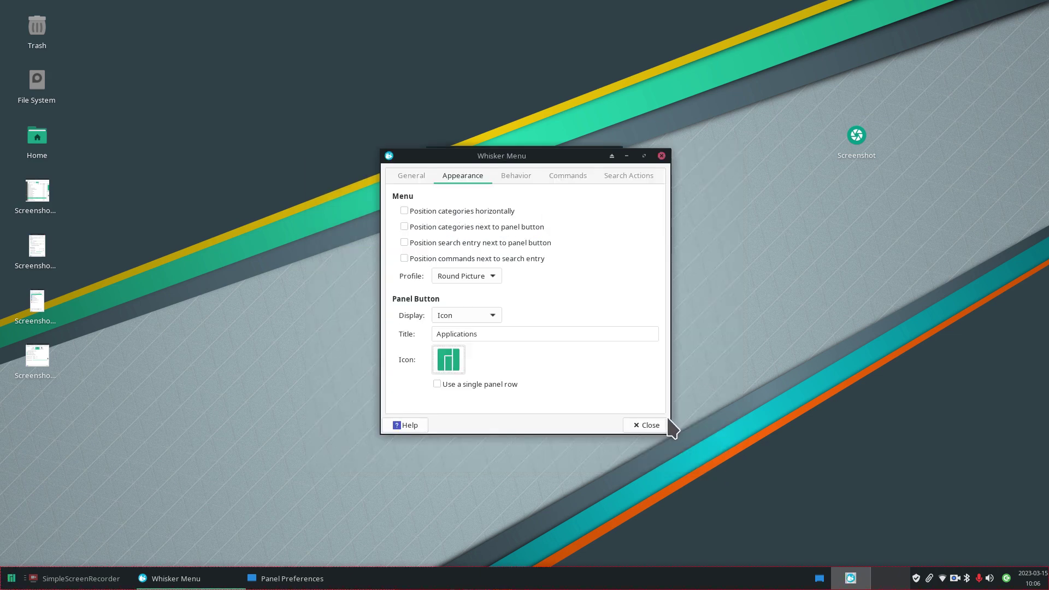
{"action": "left_click", "coordinate": [651, 426]}
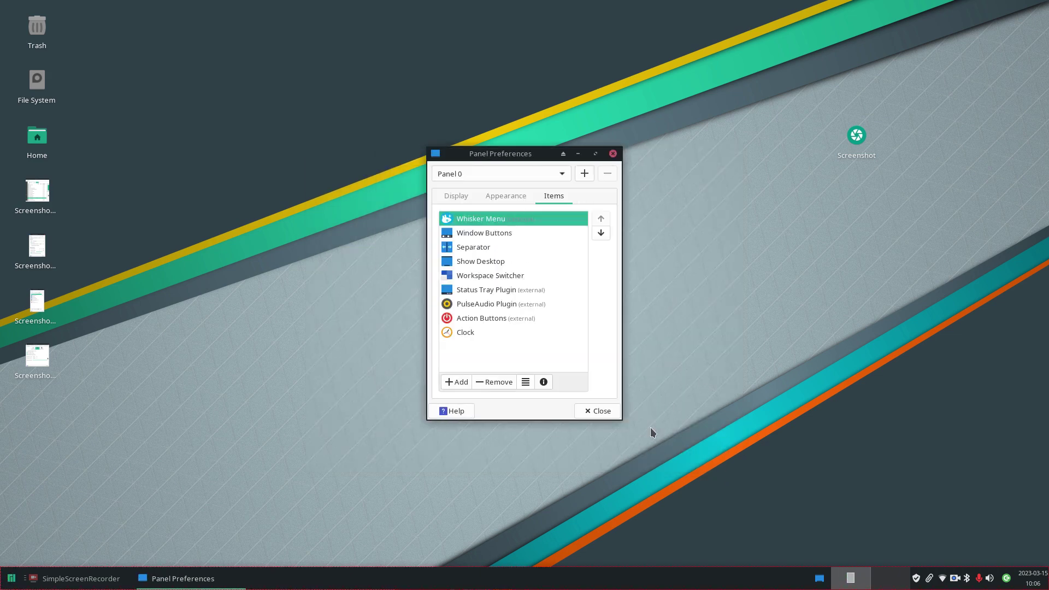
{"action": "left_click", "coordinate": [613, 154]}
{"action": "double_click", "coordinate": [34, 192]}
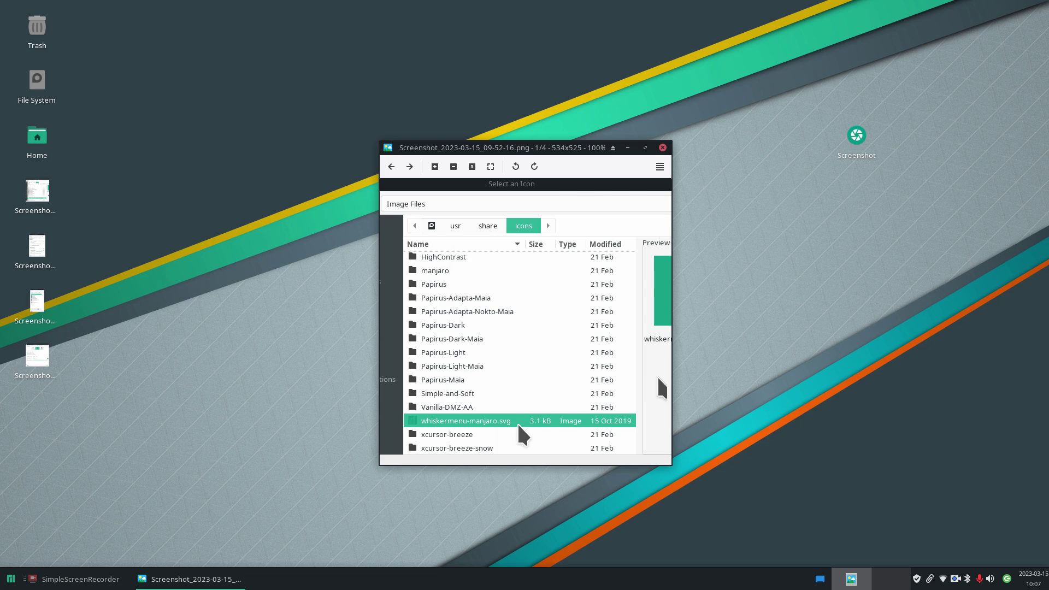
{"action": "left_click", "coordinate": [664, 148]}
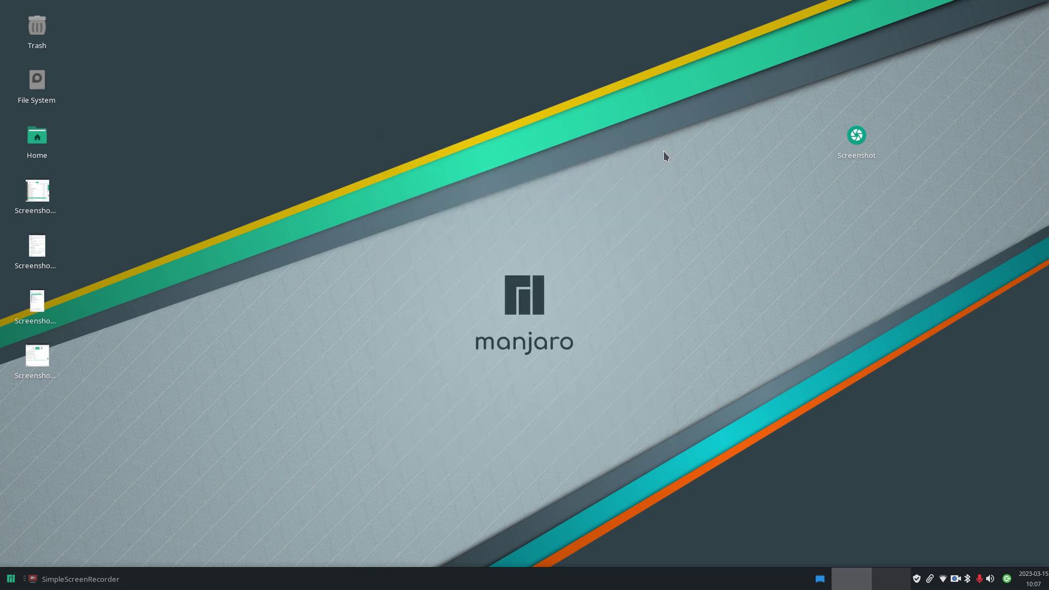
Step: Check the application menu, then open Panel Preferences at the Items list
{"action": "left_click", "coordinate": [6, 581]}
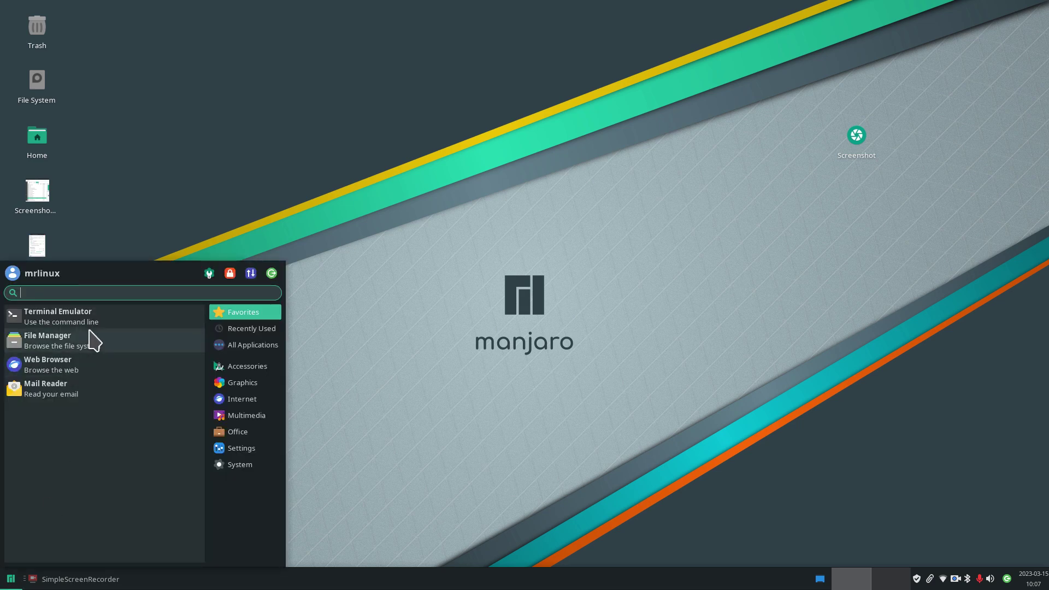
{"action": "left_click", "coordinate": [521, 371]}
{"action": "right_click", "coordinate": [569, 579]}
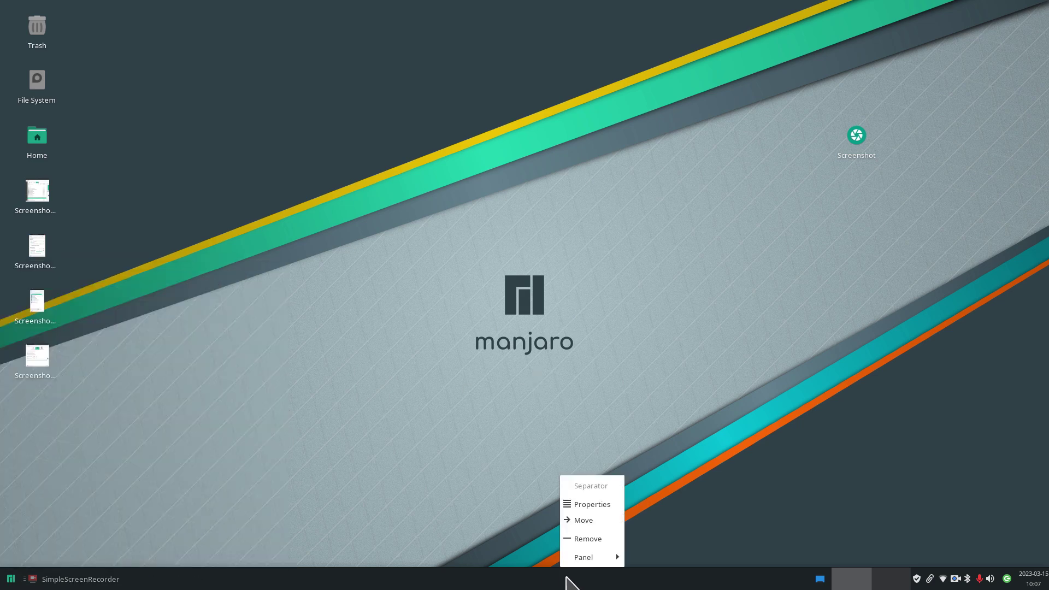
{"action": "mouse_move", "coordinate": [584, 557]}
{"action": "left_click", "coordinate": [687, 504]}
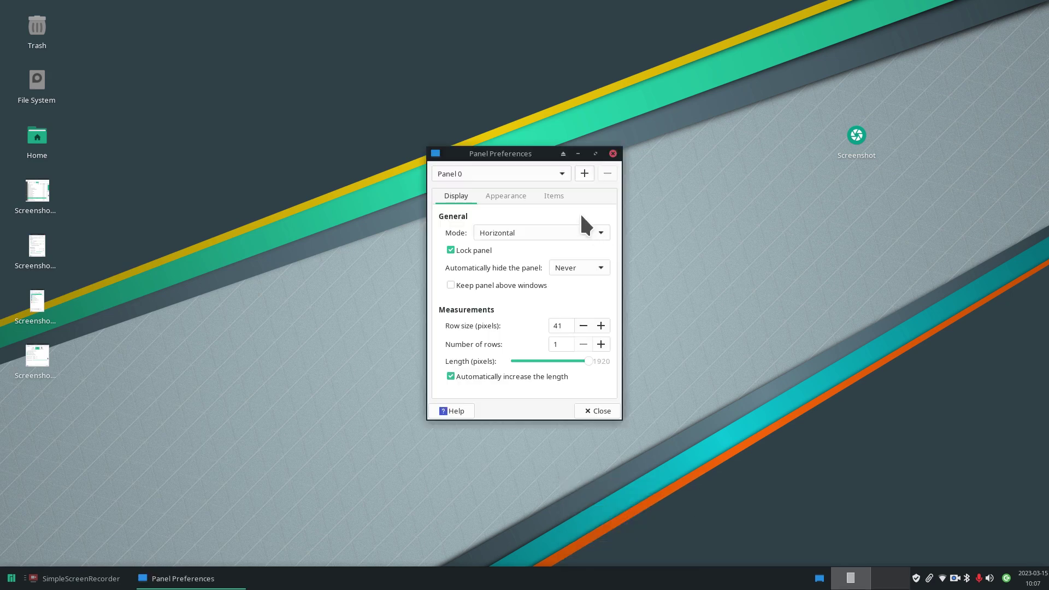
{"action": "left_click", "coordinate": [555, 196]}
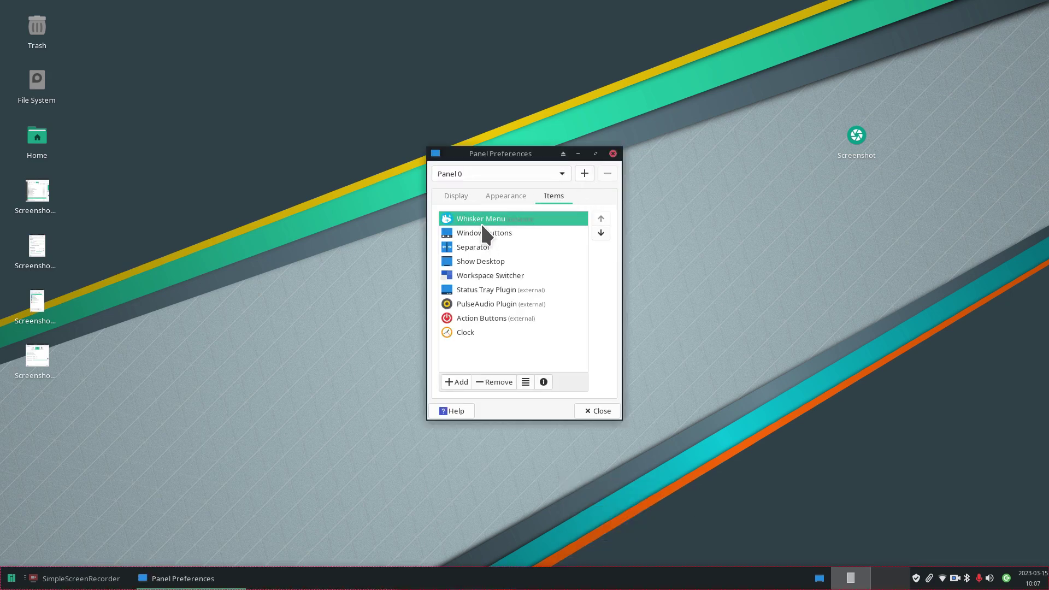
Step: Move Clock up three places to just above Status Tray Plugin and check its calendar
{"action": "left_click", "coordinate": [484, 336]}
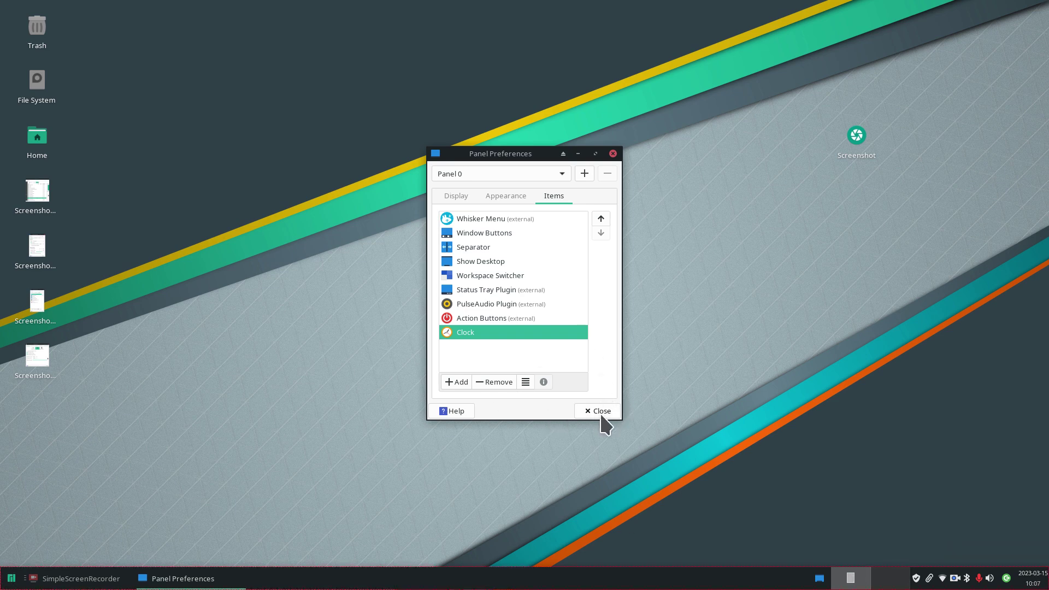
{"action": "left_click", "coordinate": [602, 219]}
{"action": "left_click", "coordinate": [603, 219]}
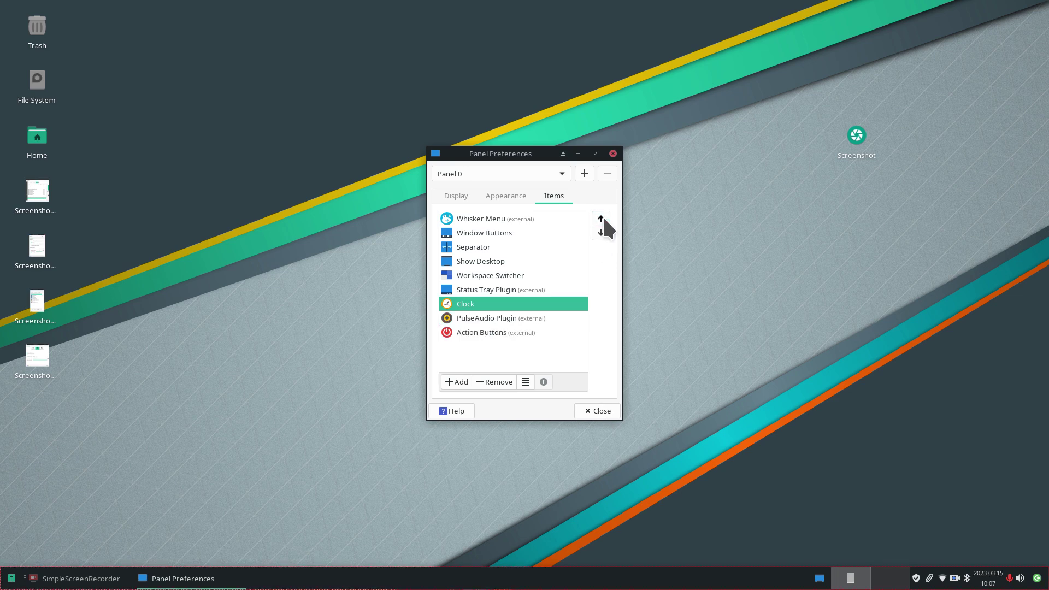
{"action": "left_click", "coordinate": [604, 218]}
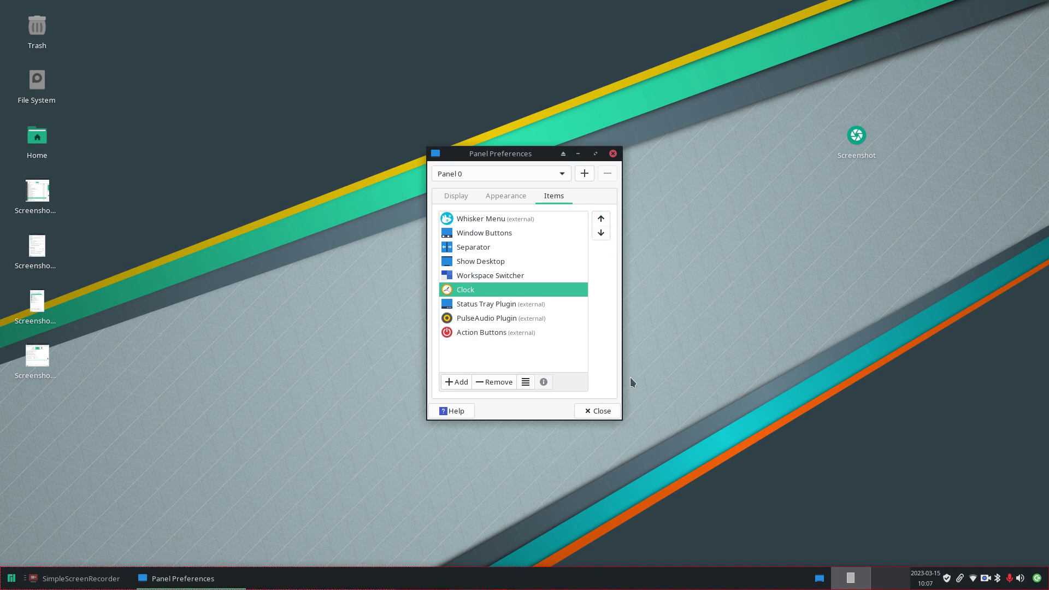
{"action": "left_click", "coordinate": [600, 411]}
{"action": "left_click", "coordinate": [922, 583]}
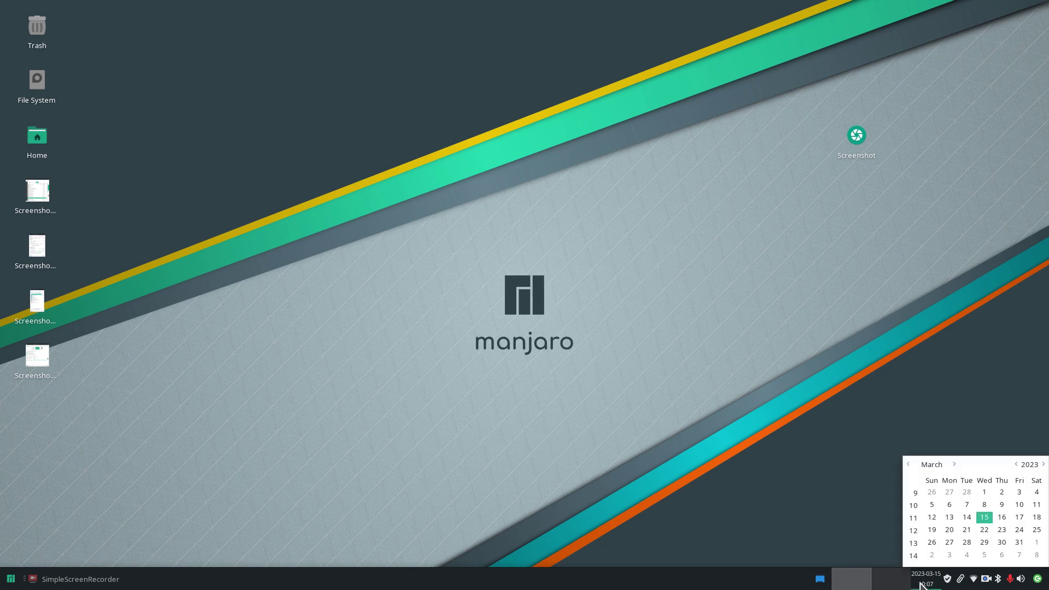
{"action": "left_click", "coordinate": [924, 584]}
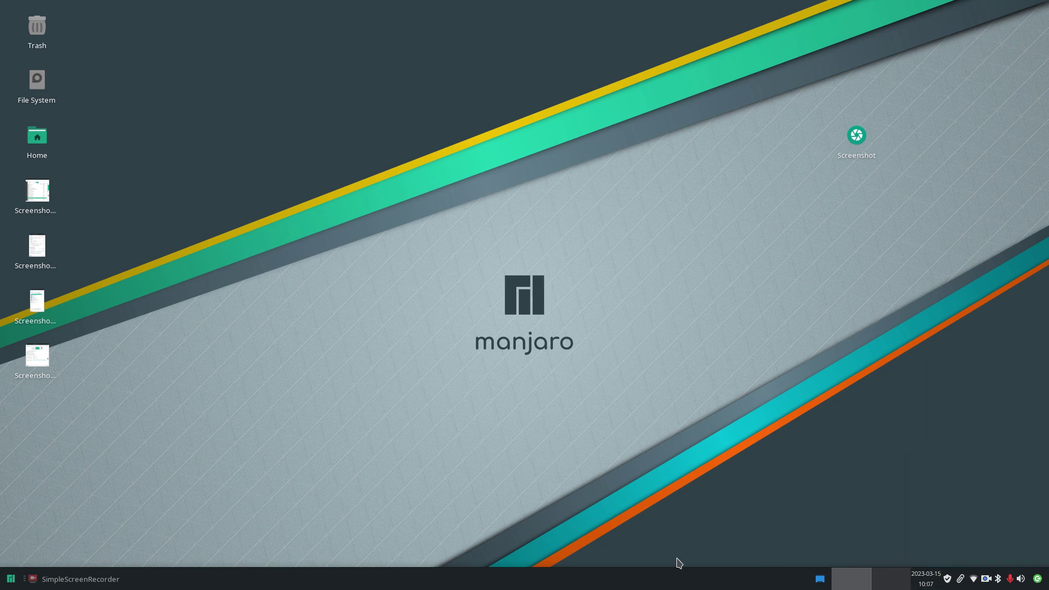
Step: In Panel Preferences Items, move Clock up four places to just below Whisker Menu
{"action": "right_click", "coordinate": [562, 588]}
{"action": "mouse_move", "coordinate": [586, 559]}
{"action": "left_click", "coordinate": [674, 505]}
{"action": "left_click", "coordinate": [533, 194]}
{"action": "left_click", "coordinate": [547, 192]}
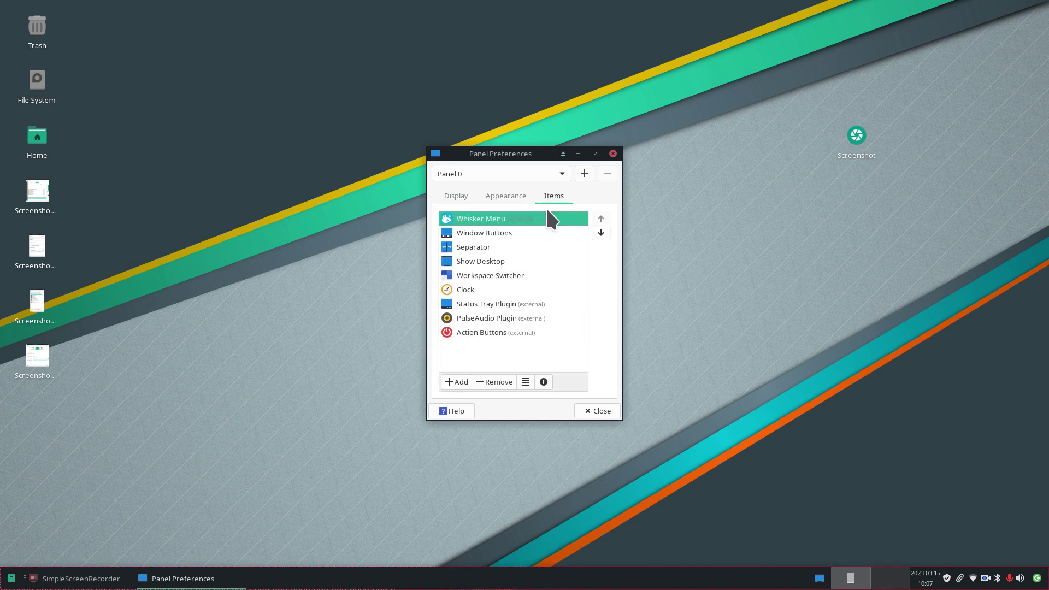
{"action": "left_click", "coordinate": [463, 285]}
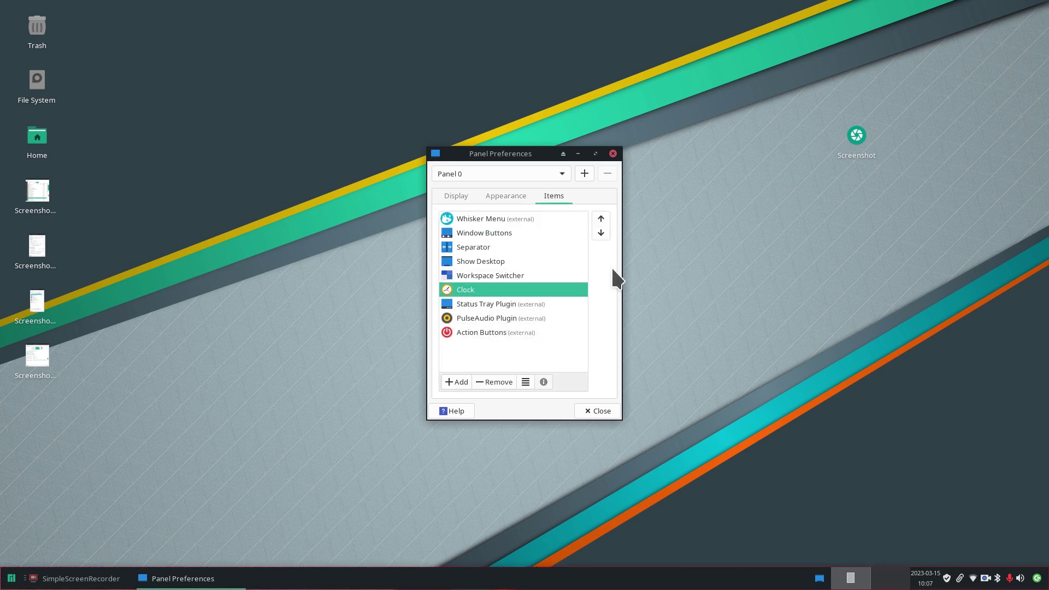
{"action": "left_click", "coordinate": [600, 216]}
{"action": "left_click", "coordinate": [601, 217]}
{"action": "left_click", "coordinate": [601, 216]}
{"action": "left_click", "coordinate": [601, 217]}
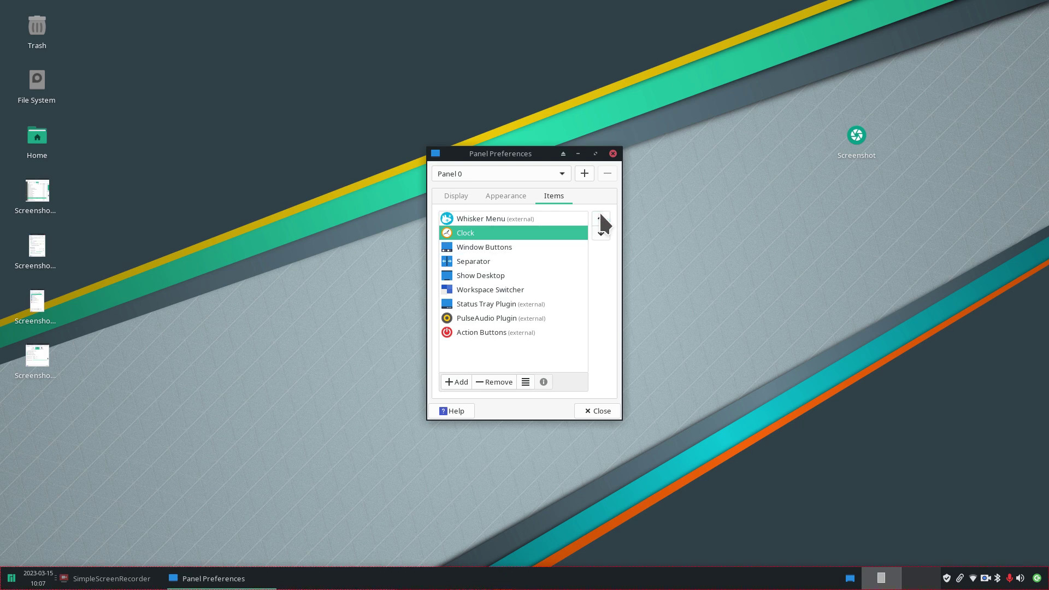
Step: Check the clock's calendar at the panel's left and close Panel Preferences
{"action": "left_click", "coordinate": [38, 582]}
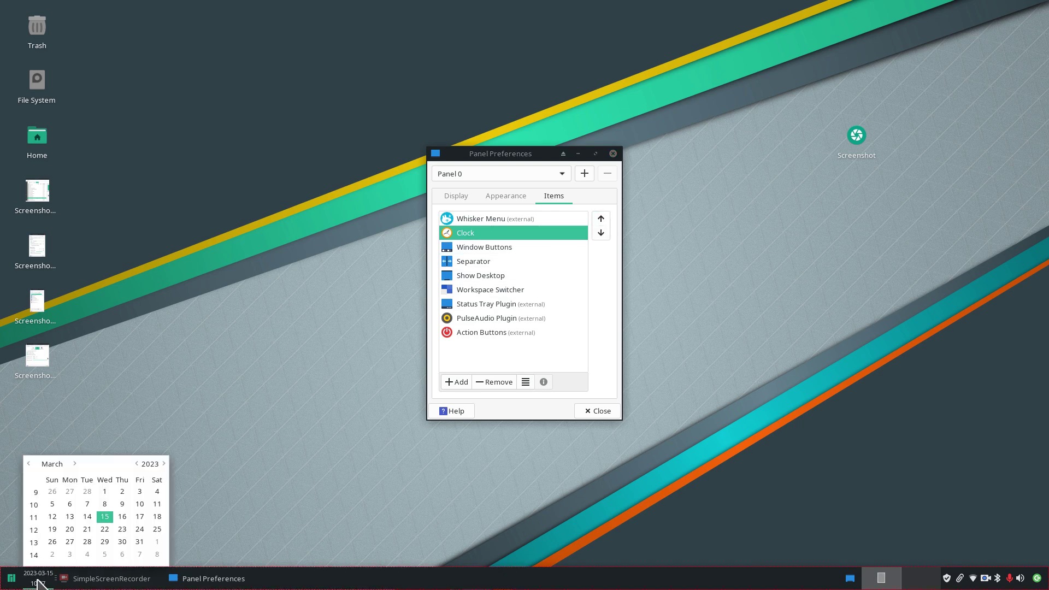
{"action": "left_click", "coordinate": [38, 582]}
{"action": "left_click", "coordinate": [613, 153]}
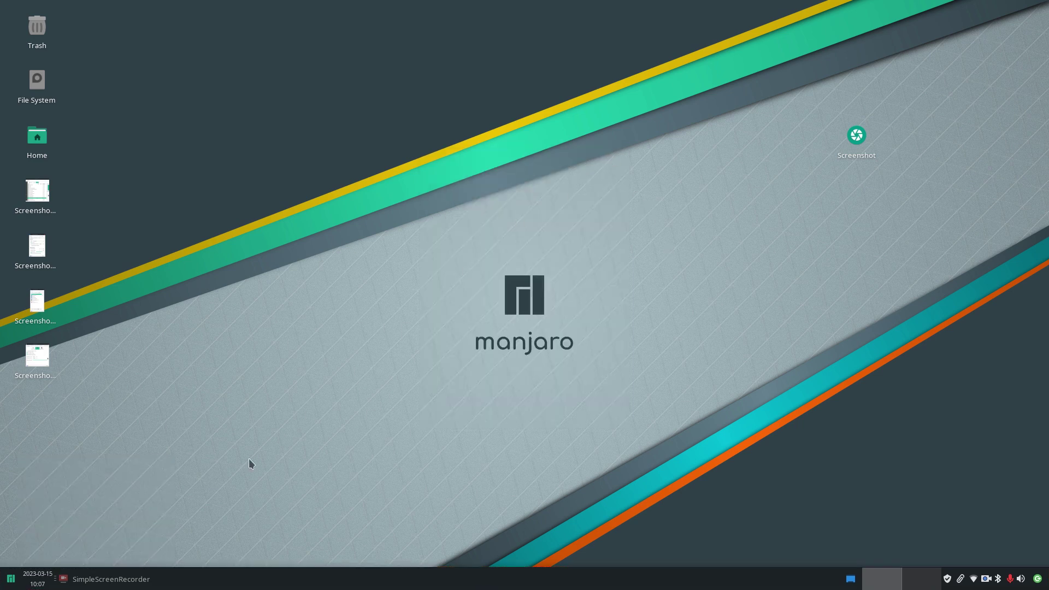
{"action": "left_click", "coordinate": [39, 581]}
{"action": "left_click", "coordinate": [41, 584]}
Step: Reopen Panel Preferences Items and move Clock down three places to the end of the list
{"action": "right_click", "coordinate": [603, 581]}
{"action": "mouse_move", "coordinate": [640, 558]}
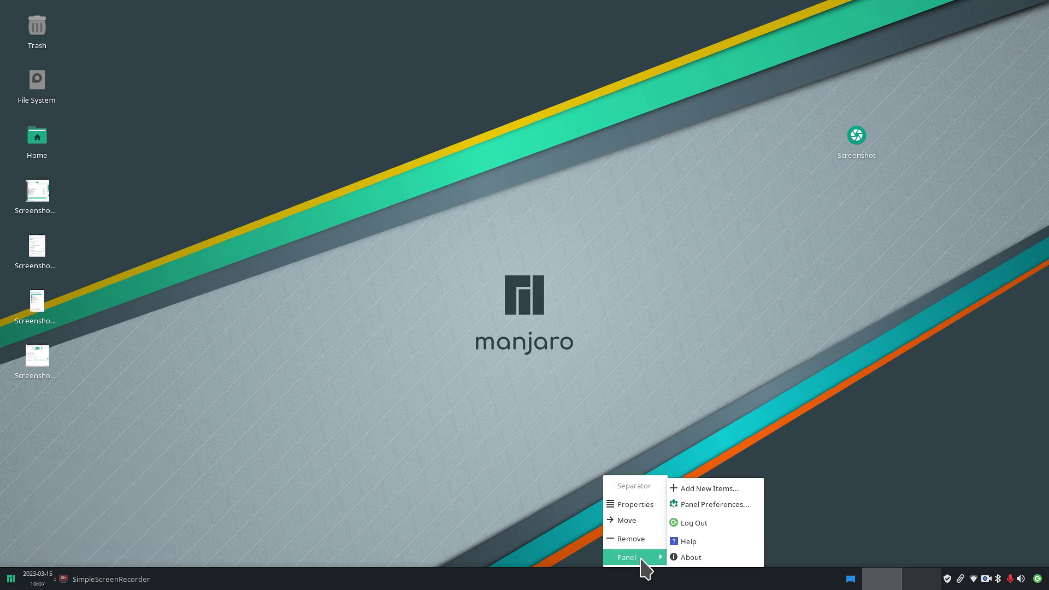
{"action": "left_click", "coordinate": [739, 503]}
{"action": "left_click", "coordinate": [553, 196]}
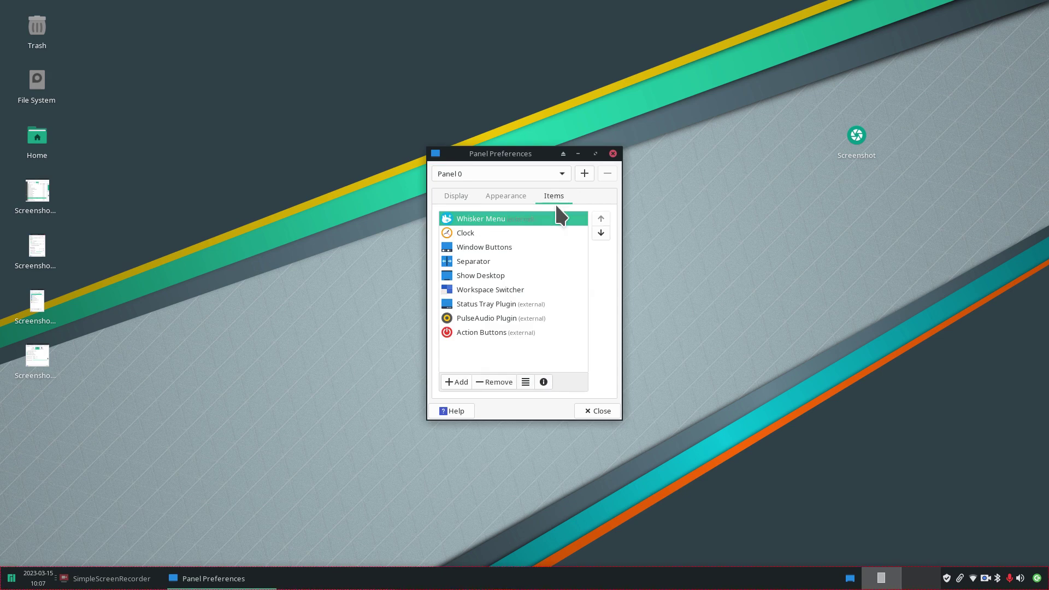
{"action": "left_click", "coordinate": [462, 233]}
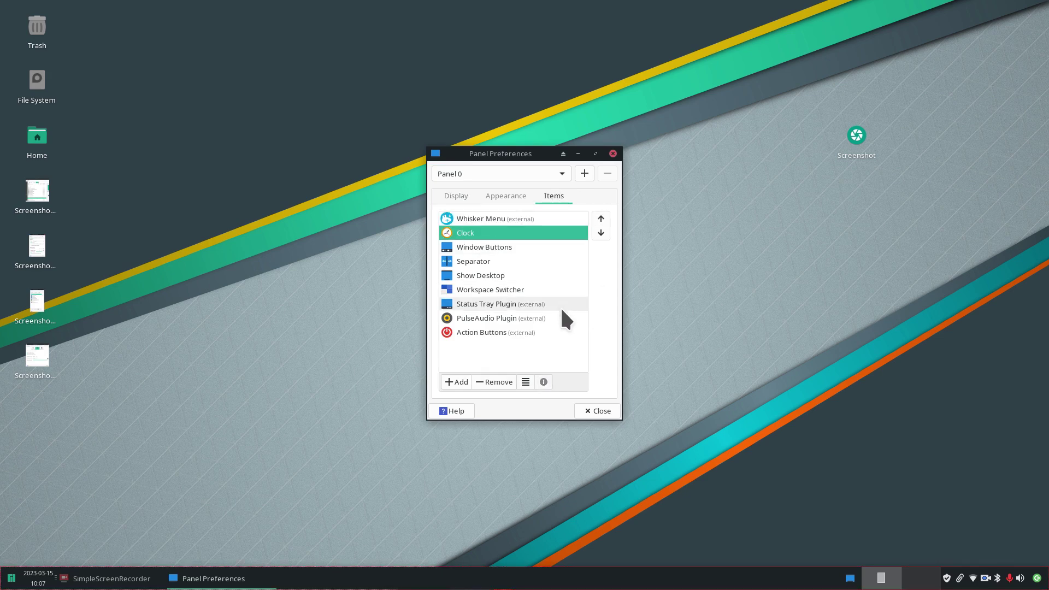
{"action": "left_click", "coordinate": [601, 232]}
{"action": "left_click", "coordinate": [601, 233]}
{"action": "left_click", "coordinate": [601, 233]}
{"action": "left_click", "coordinate": [601, 233]}
{"action": "left_click", "coordinate": [601, 232]}
{"action": "left_click", "coordinate": [606, 234]}
{"action": "left_click", "coordinate": [606, 234]}
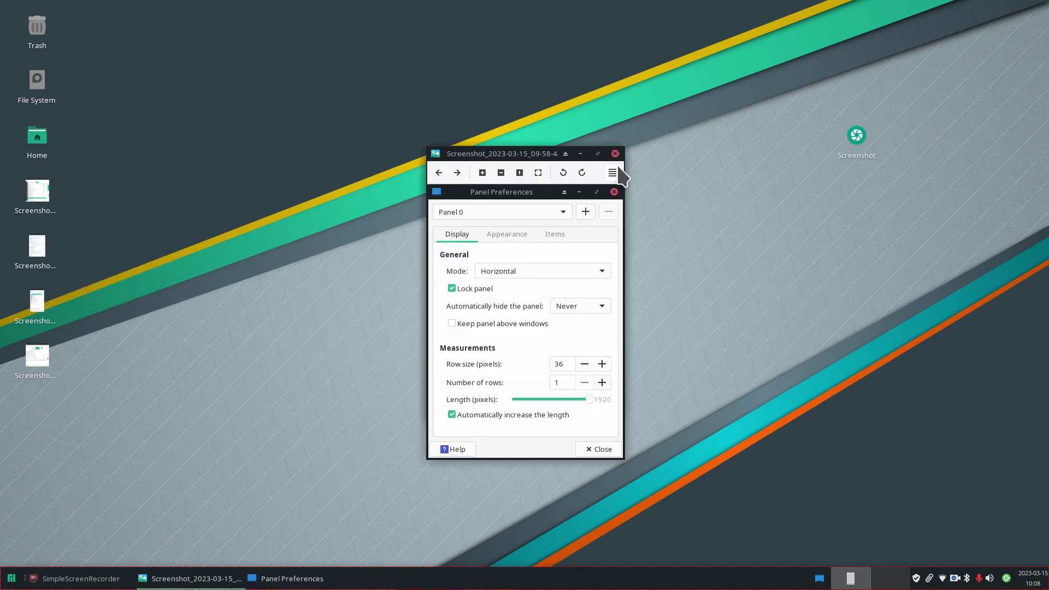
Step: Compare against the reference screenshot, move Clock up above Action Buttons, and close the viewer
{"action": "left_click", "coordinate": [615, 153]}
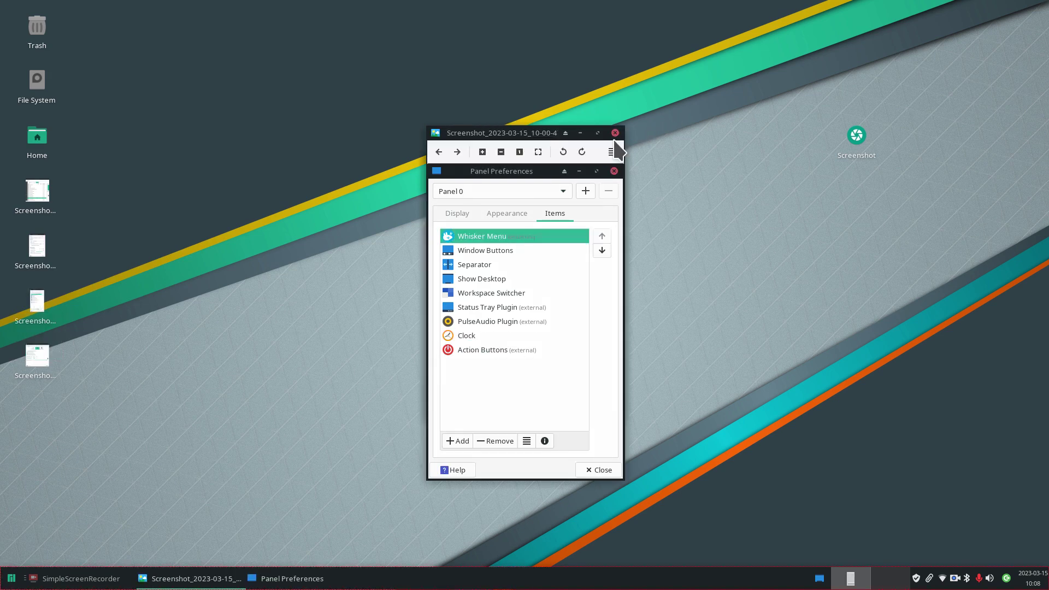
{"action": "left_click_drag", "start_coordinate": [549, 137], "coordinate": [764, 138]}
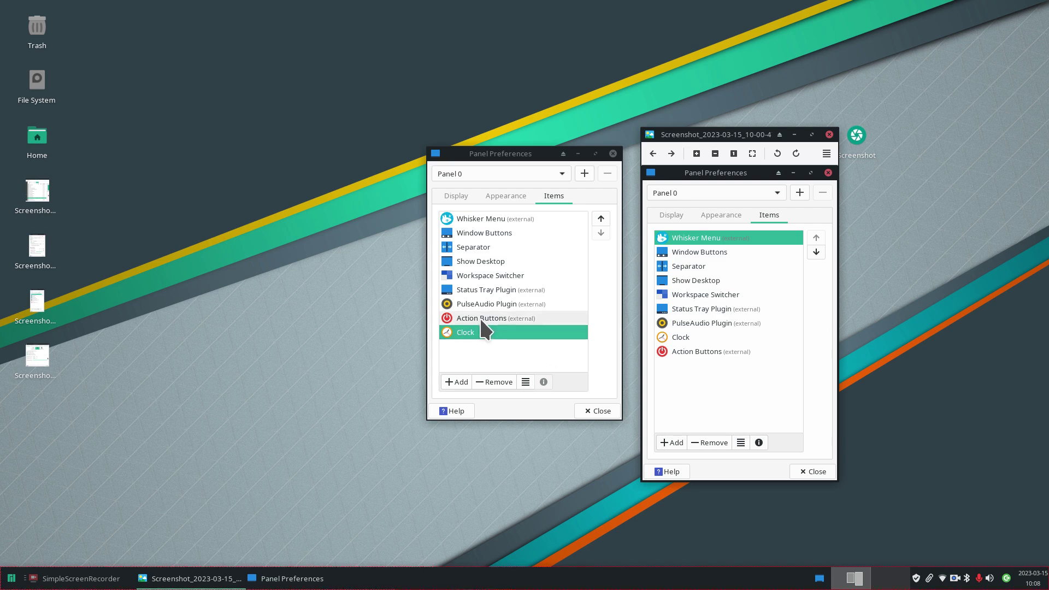
{"action": "left_click_drag", "start_coordinate": [476, 159], "coordinate": [420, 160]}
{"action": "left_click_drag", "start_coordinate": [715, 137], "coordinate": [765, 117]}
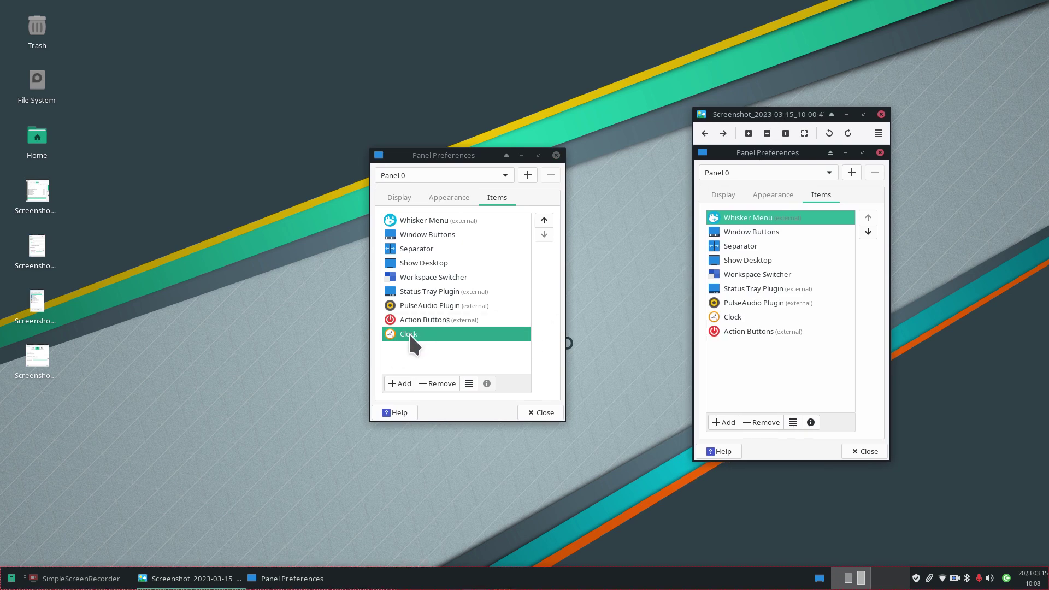
{"action": "left_click", "coordinate": [546, 217]}
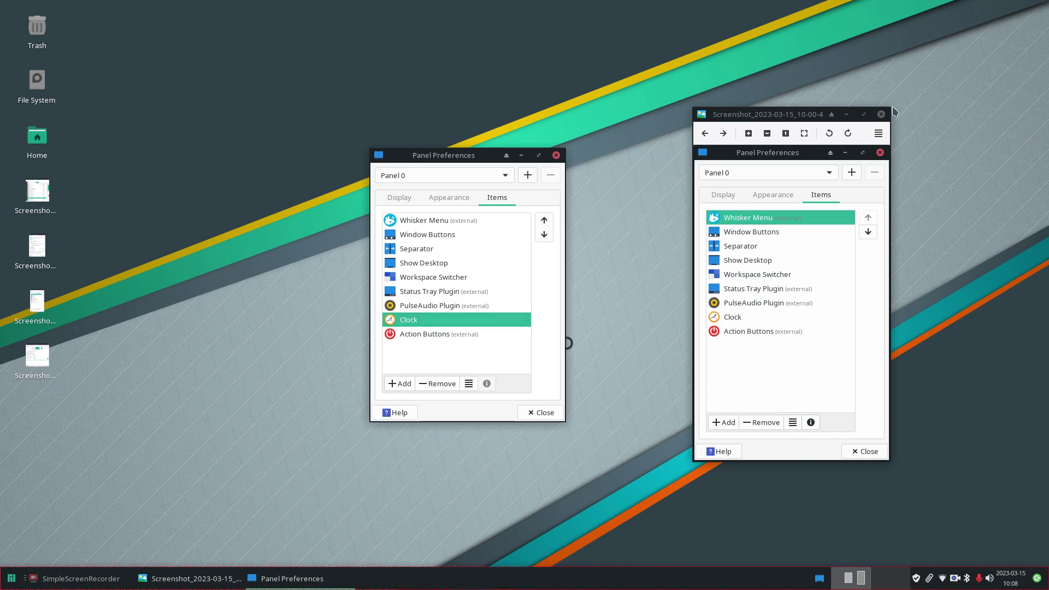
{"action": "left_click", "coordinate": [881, 114]}
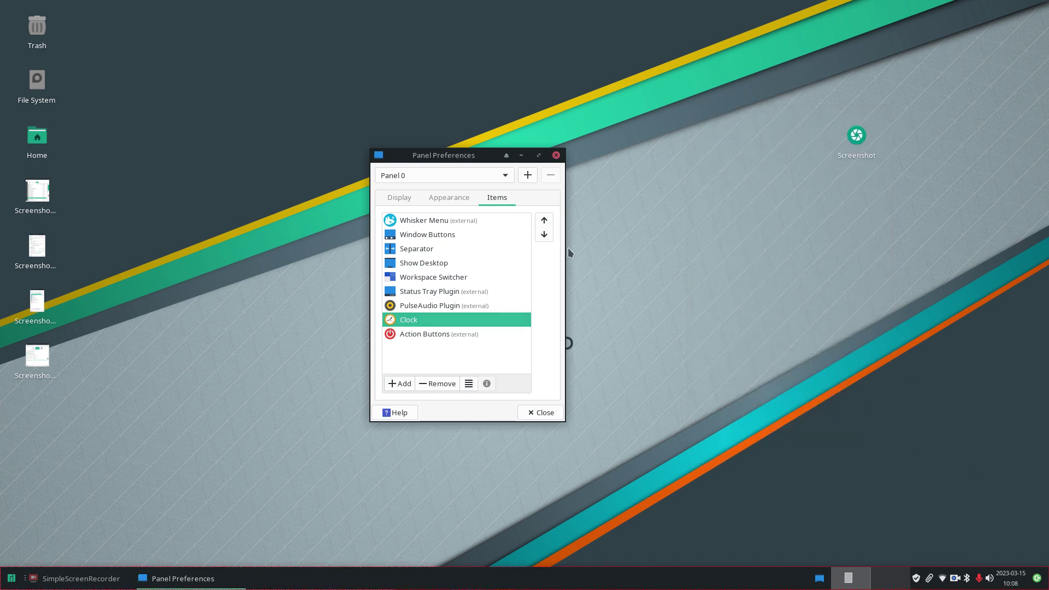
{"action": "left_click", "coordinate": [556, 155]}
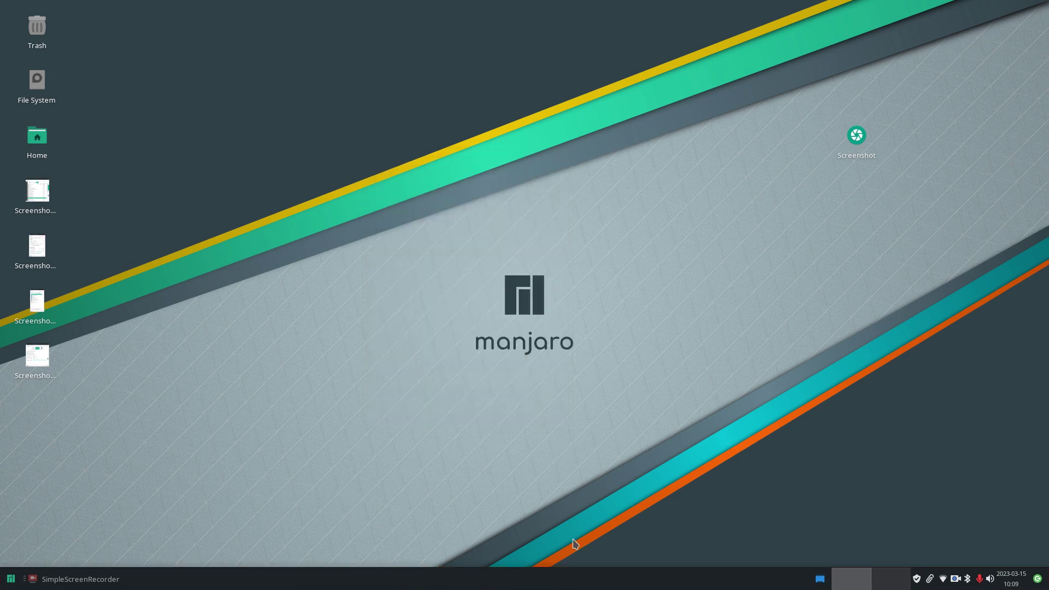
{"action": "right_click", "coordinate": [567, 581]}
{"action": "mouse_move", "coordinate": [588, 558]}
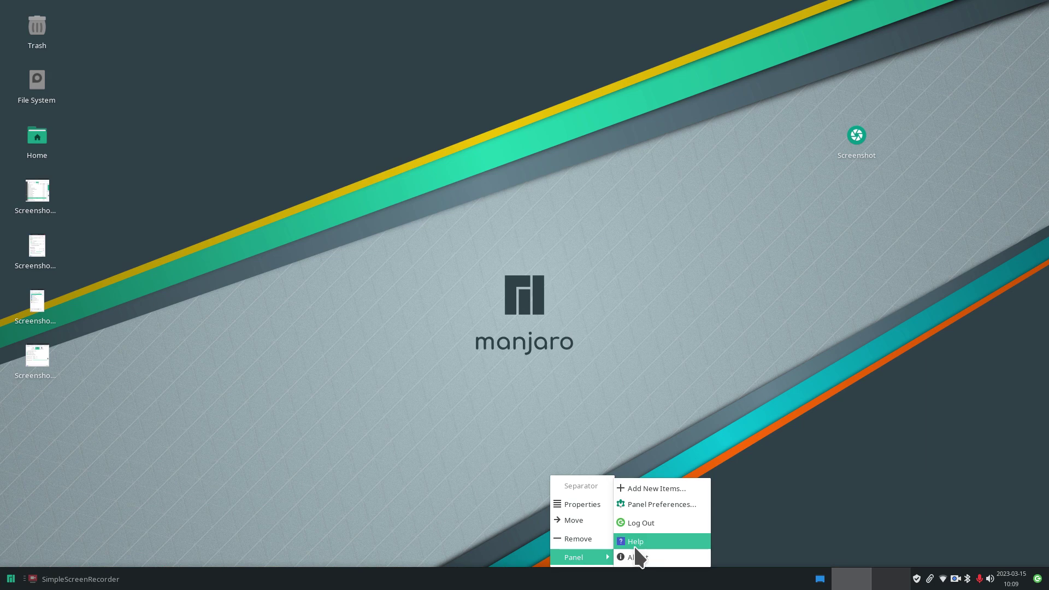
{"action": "left_click", "coordinate": [668, 503]}
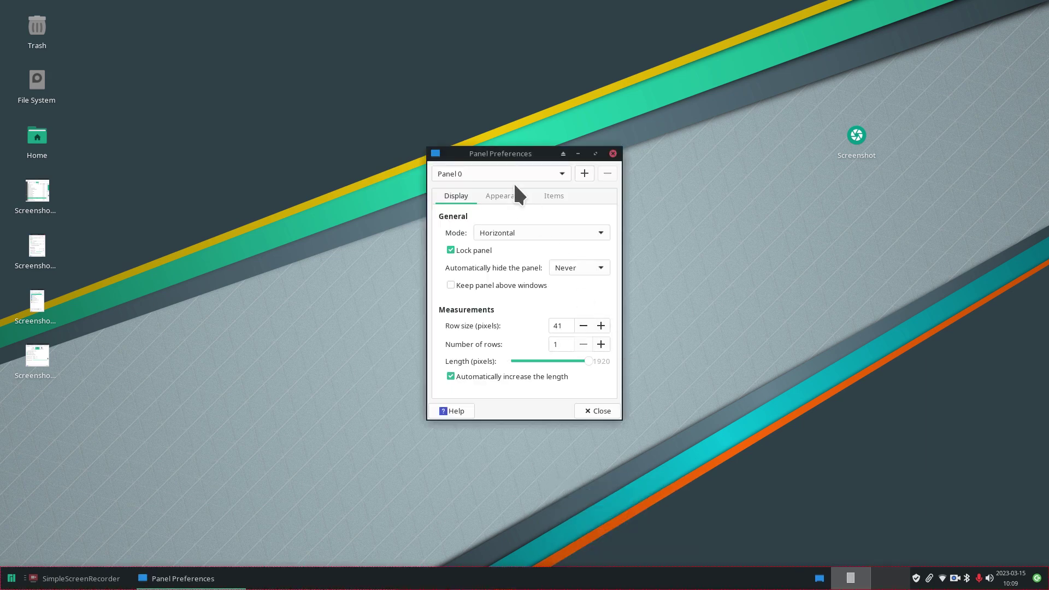
{"action": "left_click", "coordinate": [509, 195]}
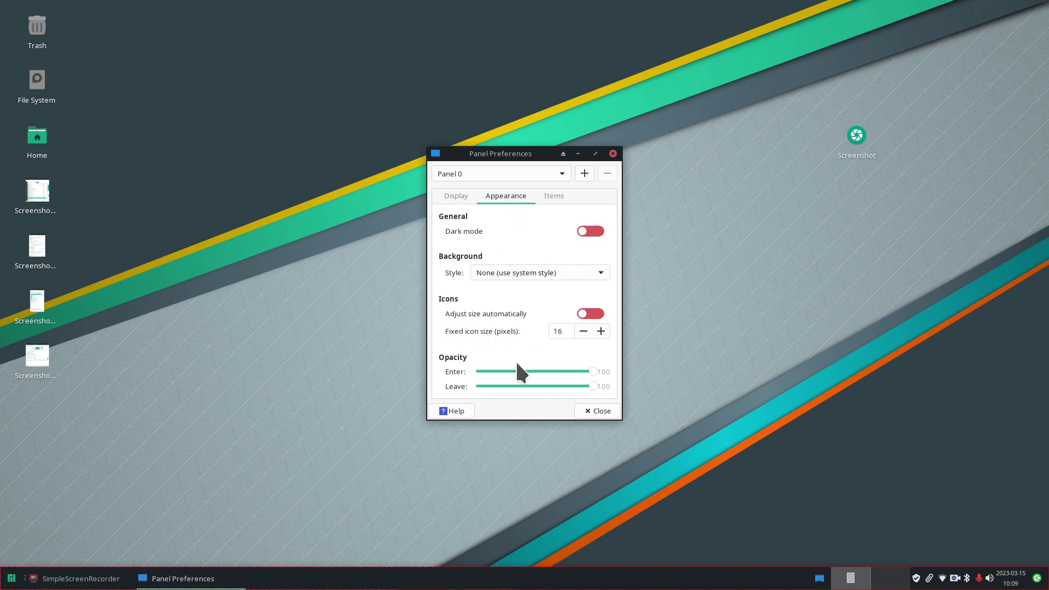
{"action": "left_click", "coordinate": [595, 229]}
{"action": "left_click", "coordinate": [613, 154]}
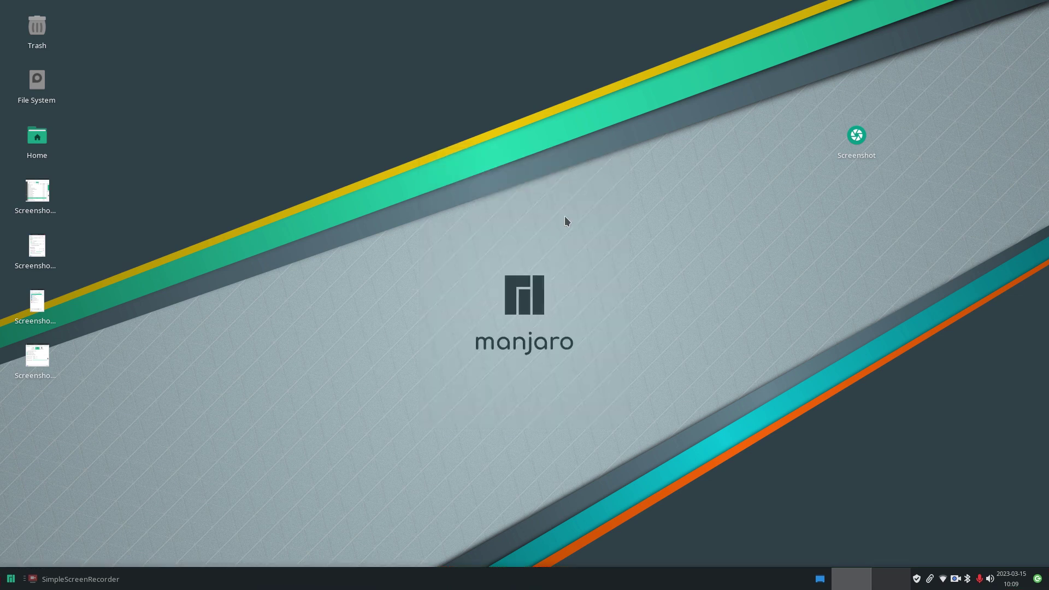
{"action": "key", "text": "super"}
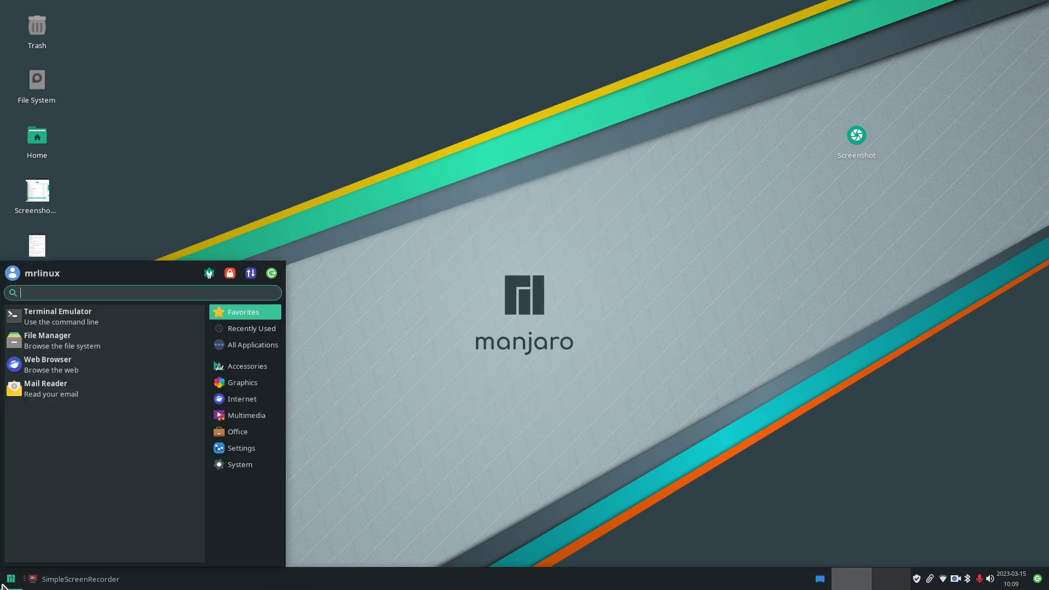
{"action": "left_click", "coordinate": [454, 411]}
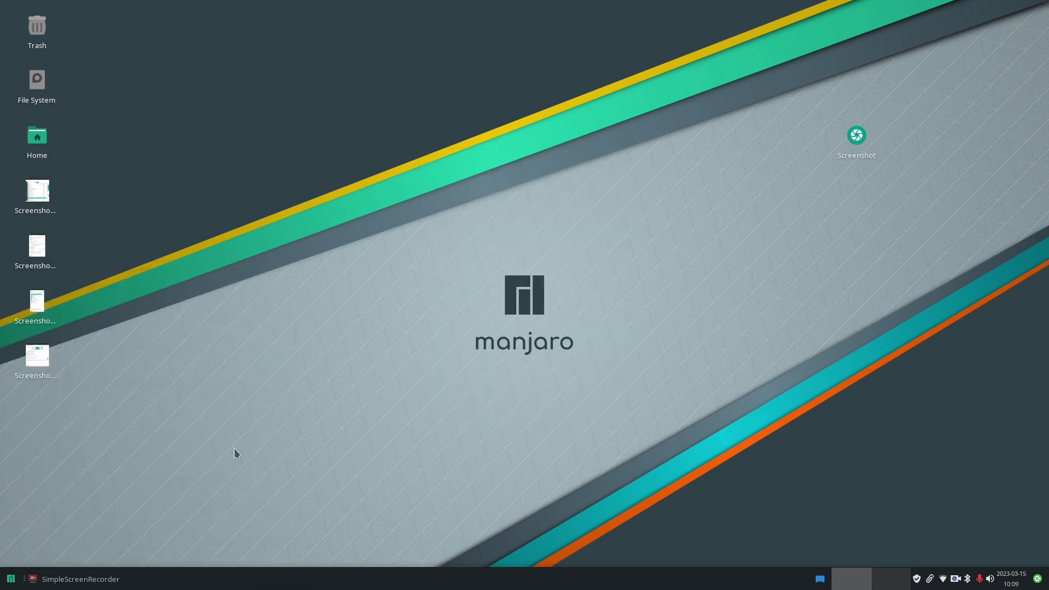
{"action": "double_click", "coordinate": [38, 140]}
{"action": "left_click", "coordinate": [691, 153]}
{"action": "right_click", "coordinate": [402, 582]}
{"action": "mouse_move", "coordinate": [445, 562]}
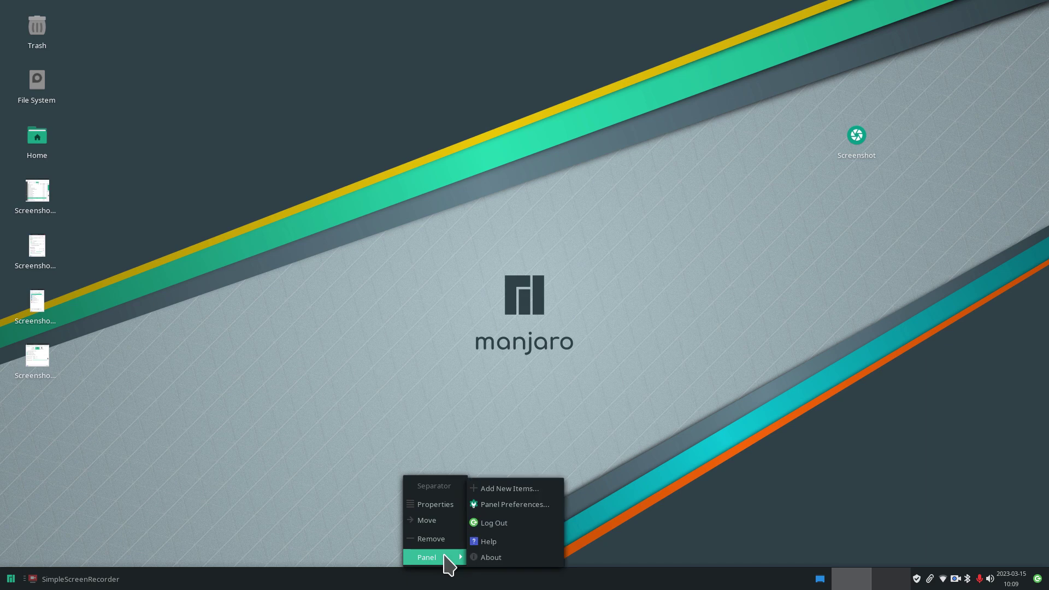
{"action": "left_click", "coordinate": [527, 506]}
{"action": "left_click", "coordinate": [511, 198]}
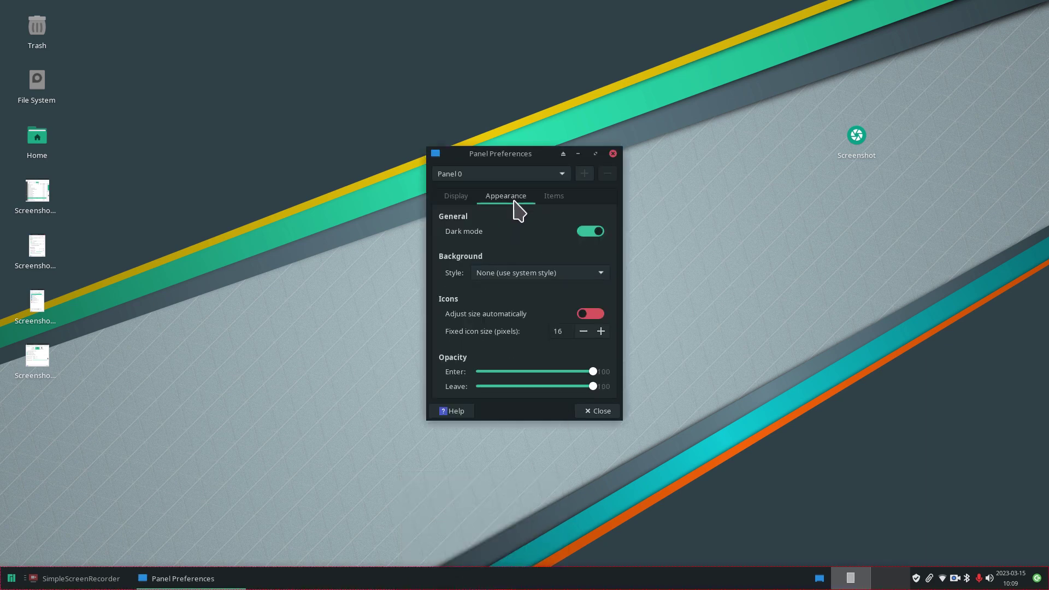
{"action": "left_click", "coordinate": [586, 232]}
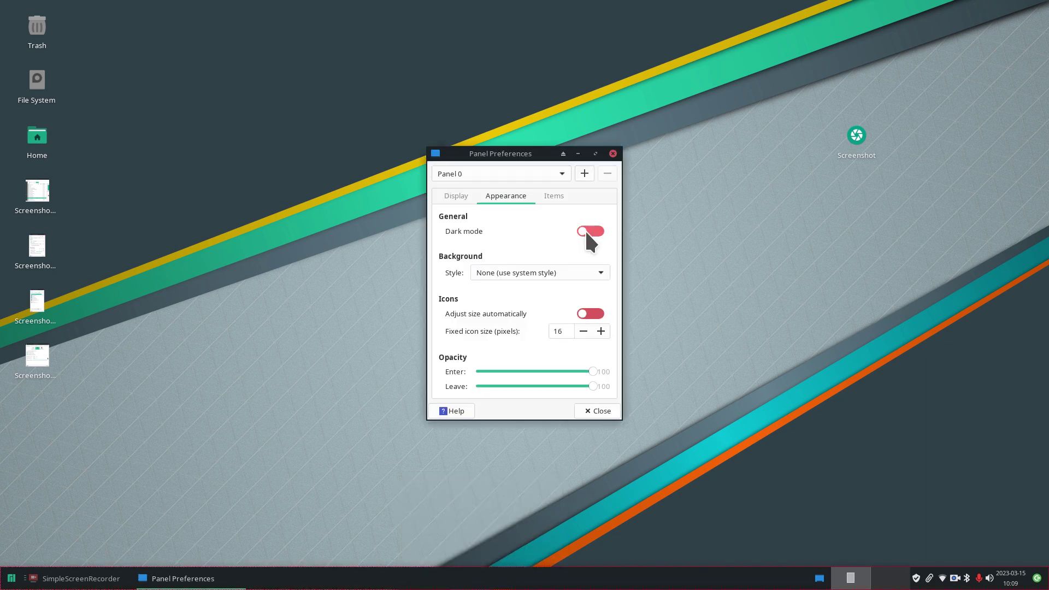
{"action": "left_click", "coordinate": [554, 196]}
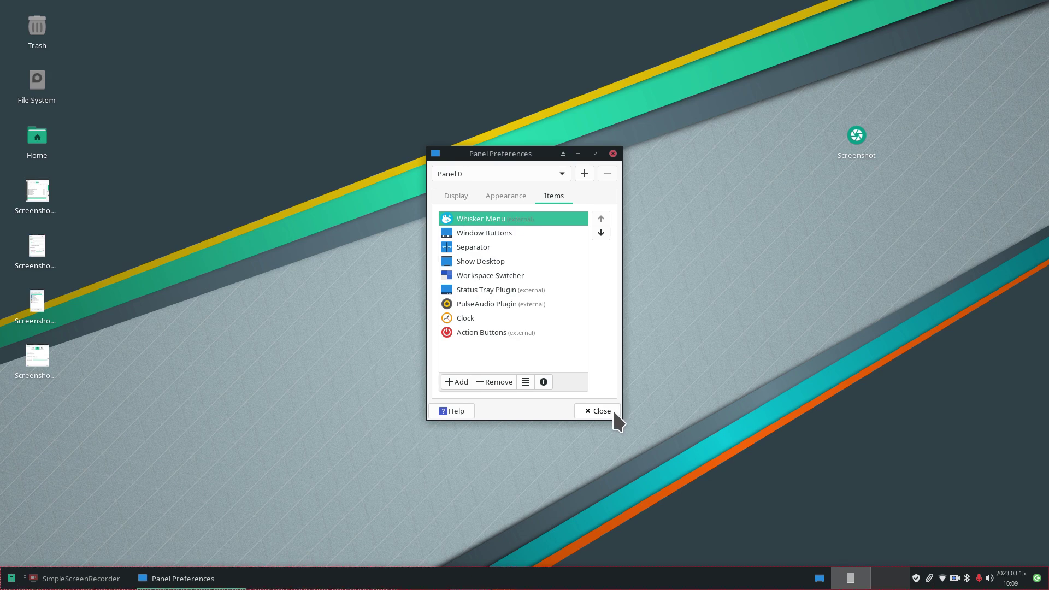
Step: Browse the Add New Items plugin list without adding anything, then close Panel Preferences
{"action": "left_click", "coordinate": [454, 382]}
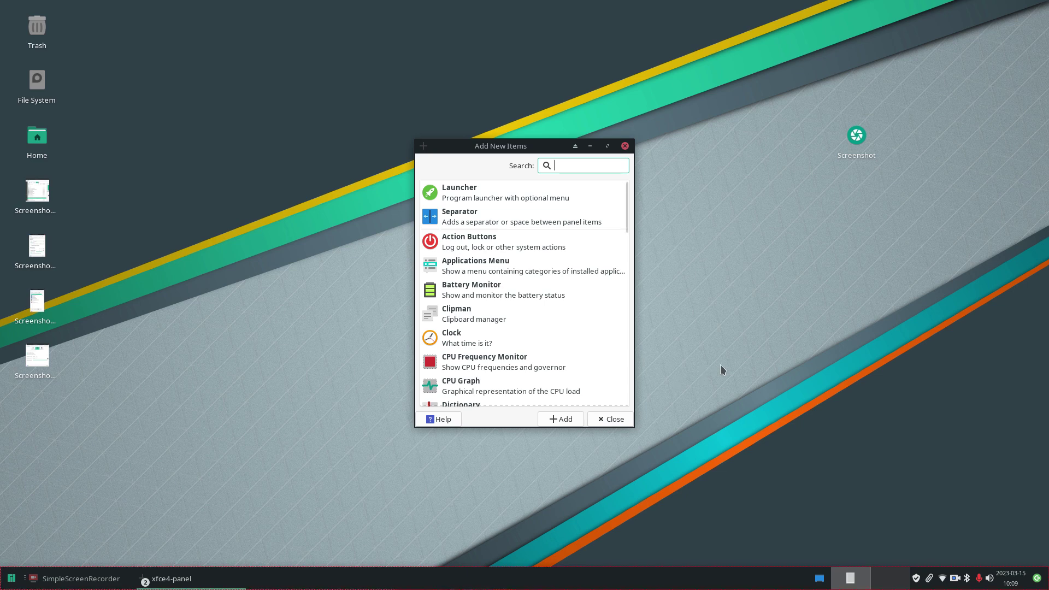
{"action": "left_click_drag", "start_coordinate": [625, 213], "coordinate": [644, 203]}
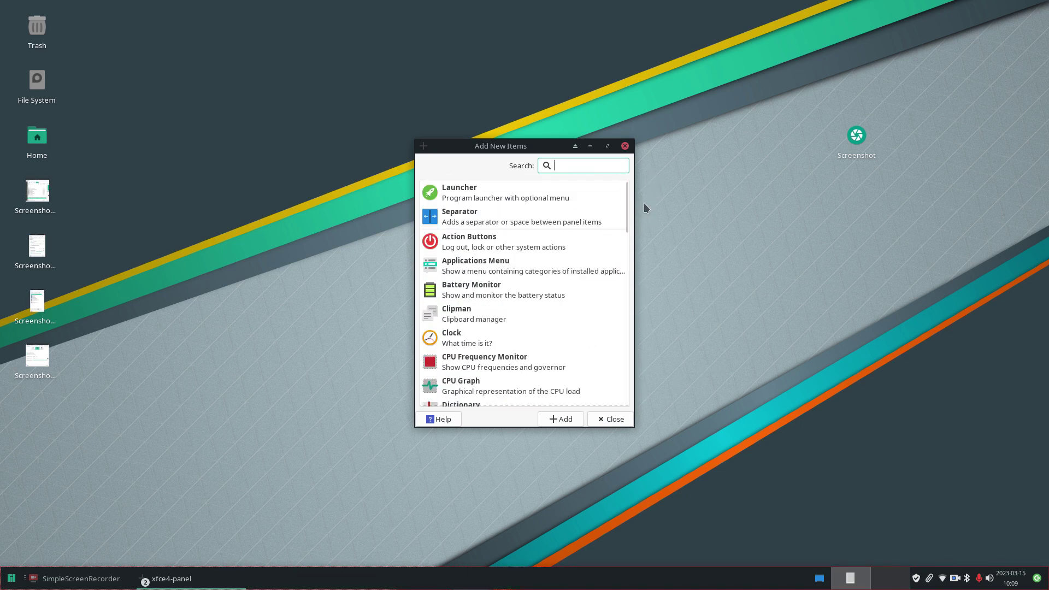
{"action": "left_click", "coordinate": [616, 421]}
{"action": "left_click", "coordinate": [613, 154]}
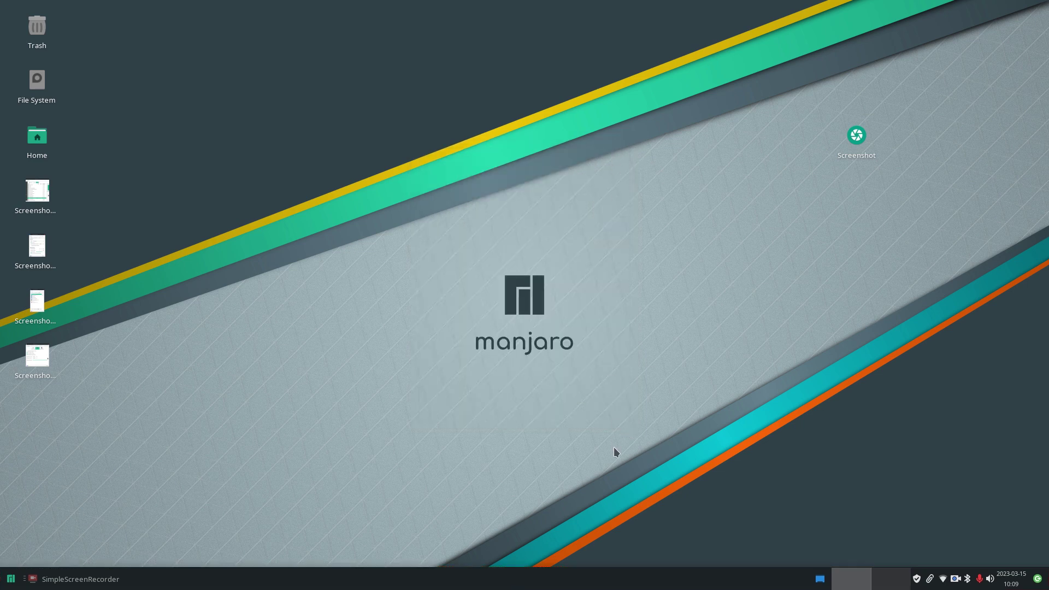